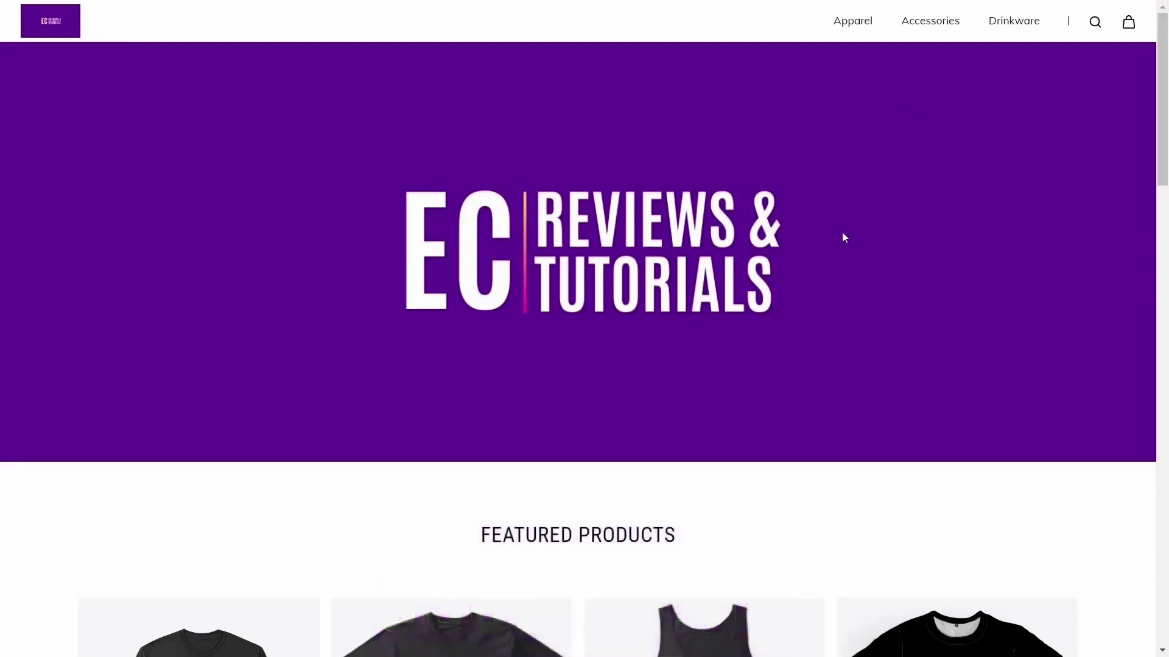
Scroll through the Linux T-shirt product grid and go to page 4 of the results.
scroll(844, 238, "down", 10)
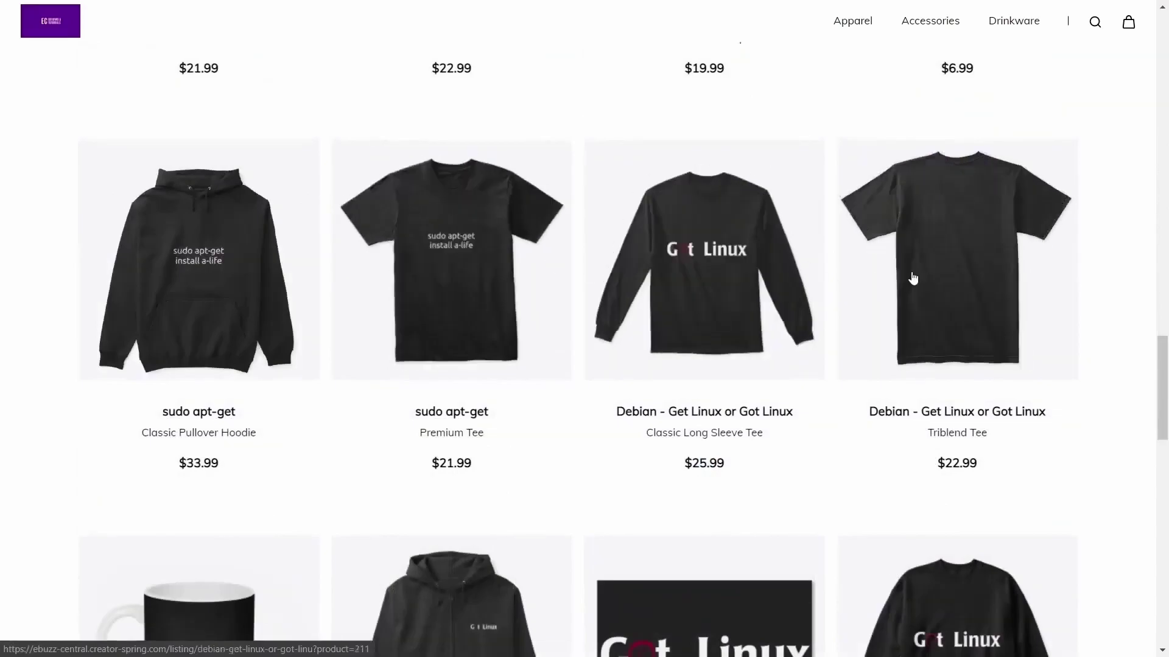
scroll(821, 316, "down", 3)
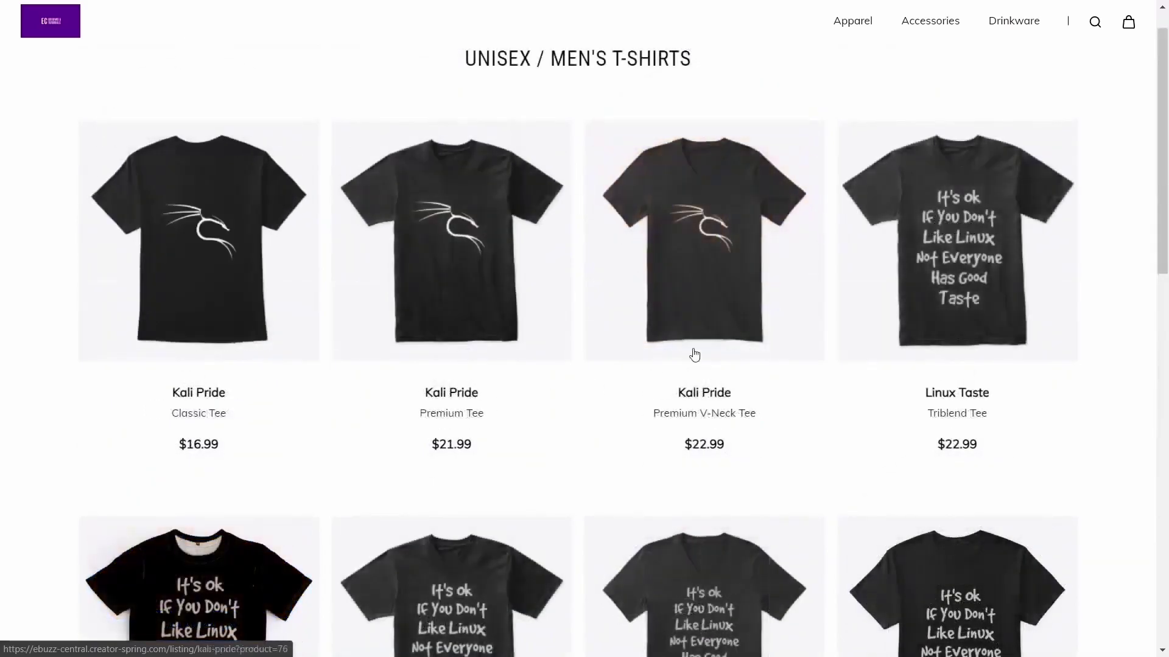
scroll(367, 401, "down", 3)
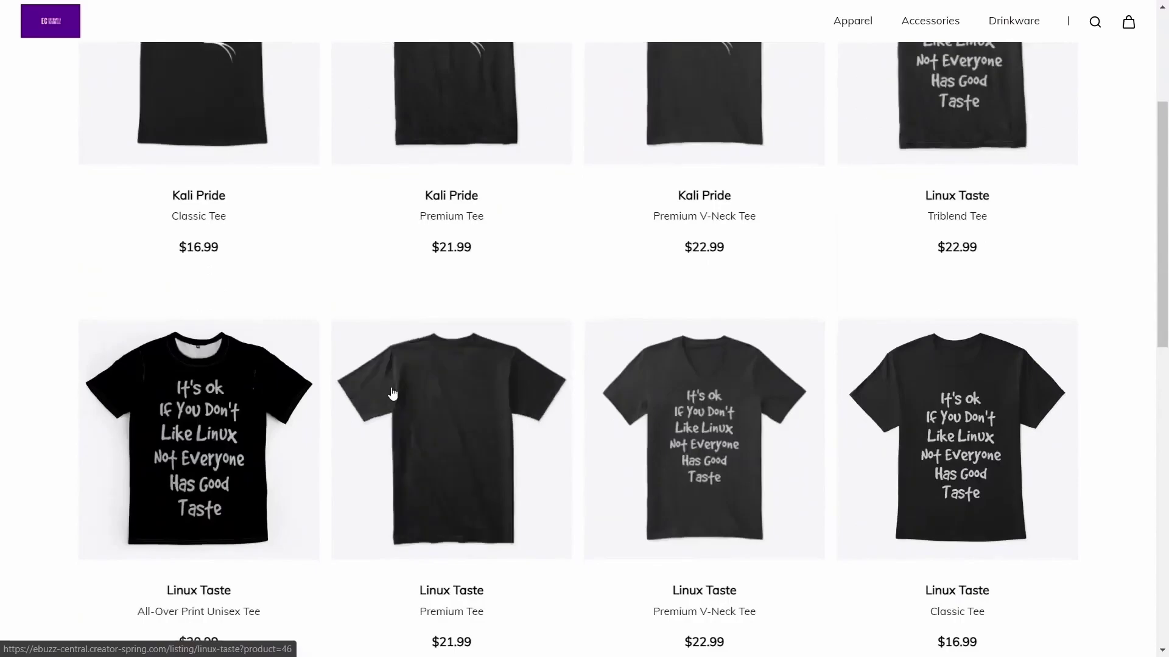
scroll(387, 392, "down", 1)
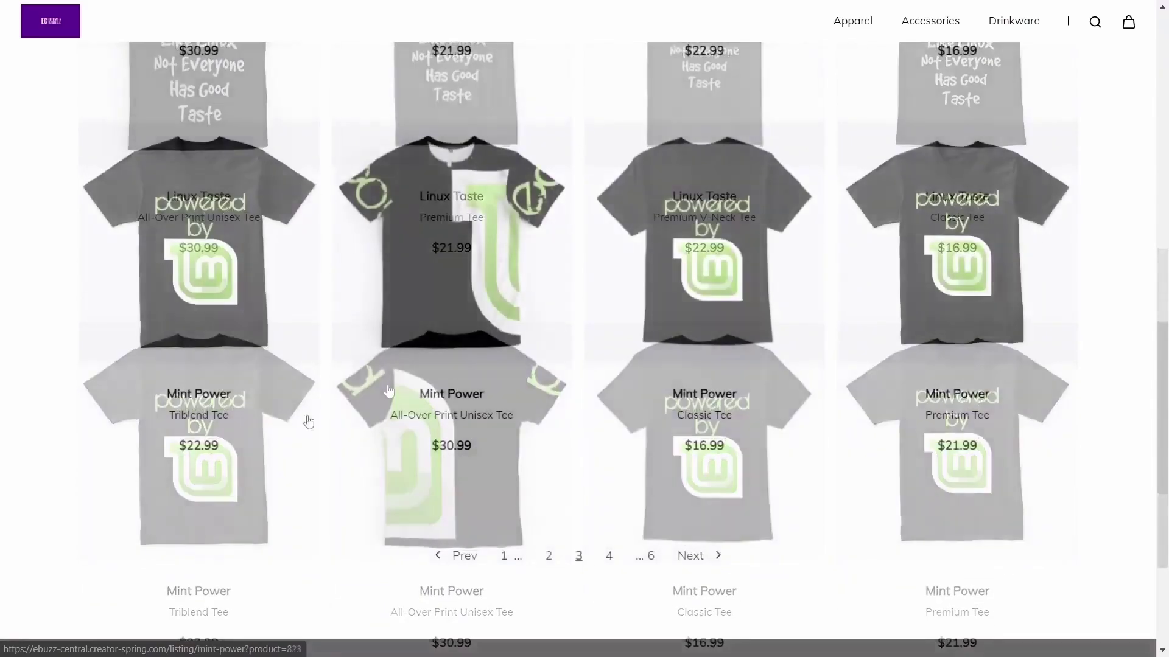
left_click(608, 555)
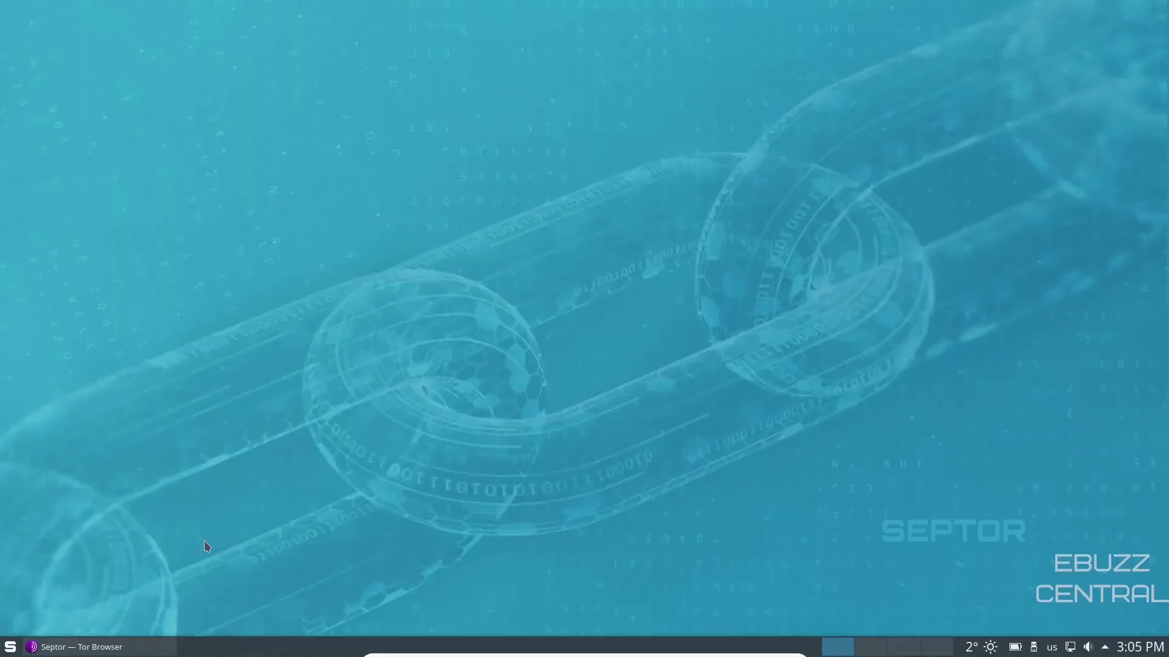
Restore Tor Browser from the taskbar and scroll through the Septor website's sections.
left_click(120, 647)
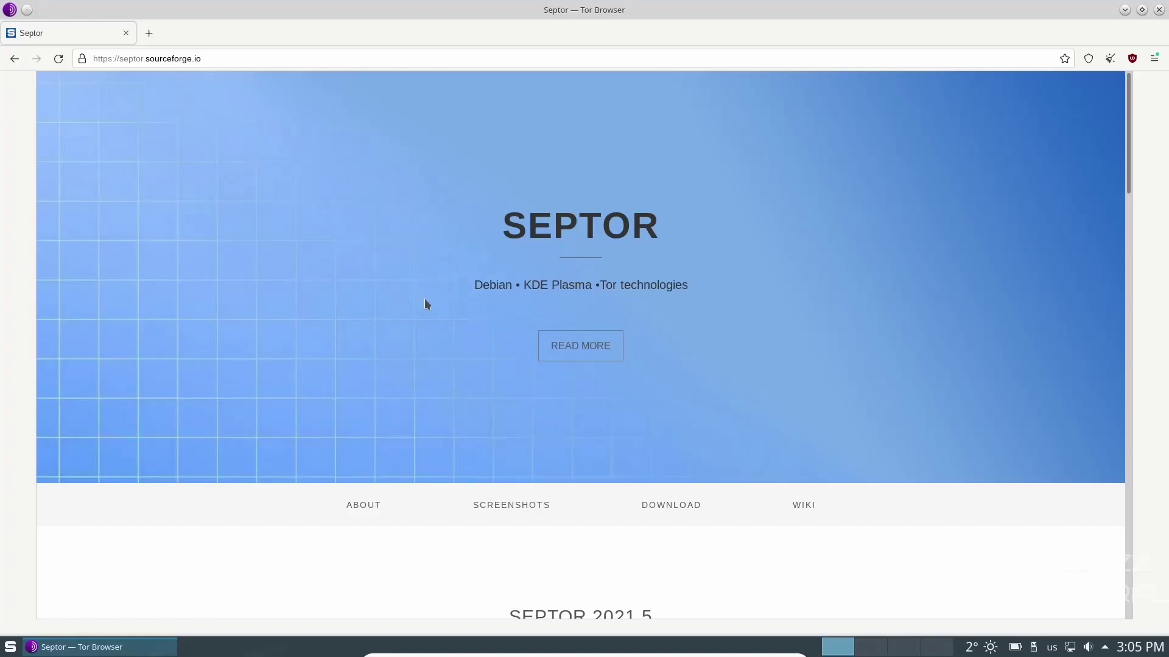
scroll(426, 305, "down", 3)
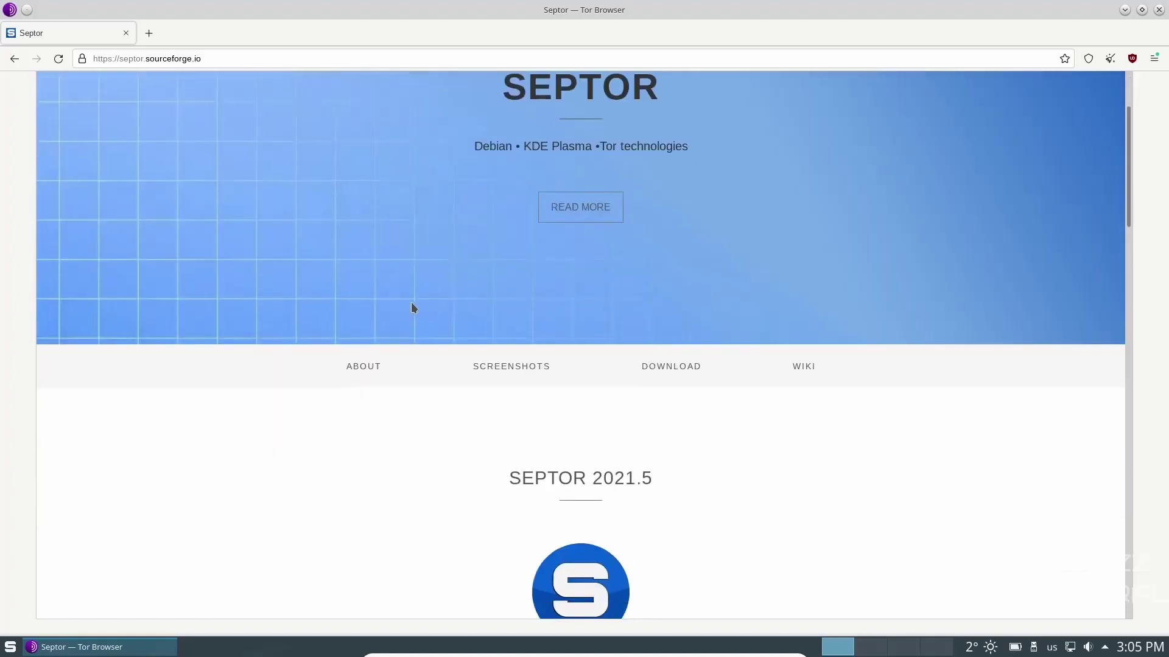
scroll(405, 301, "down", 5)
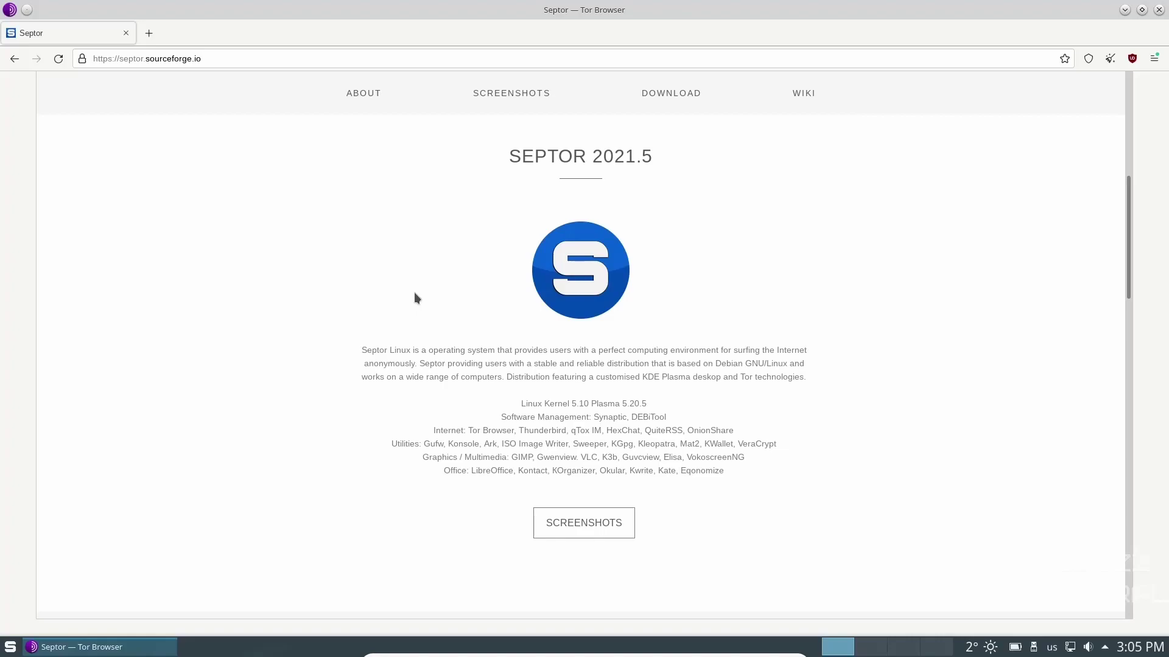
scroll(420, 296, "down", 1)
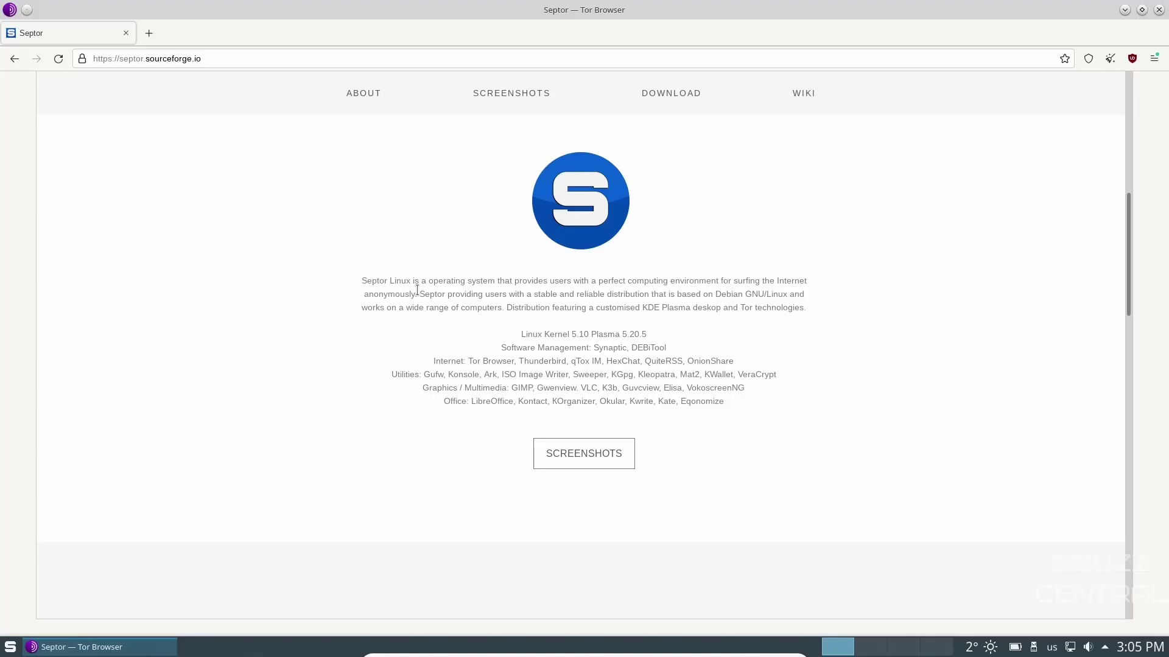
scroll(420, 292, "down", 7)
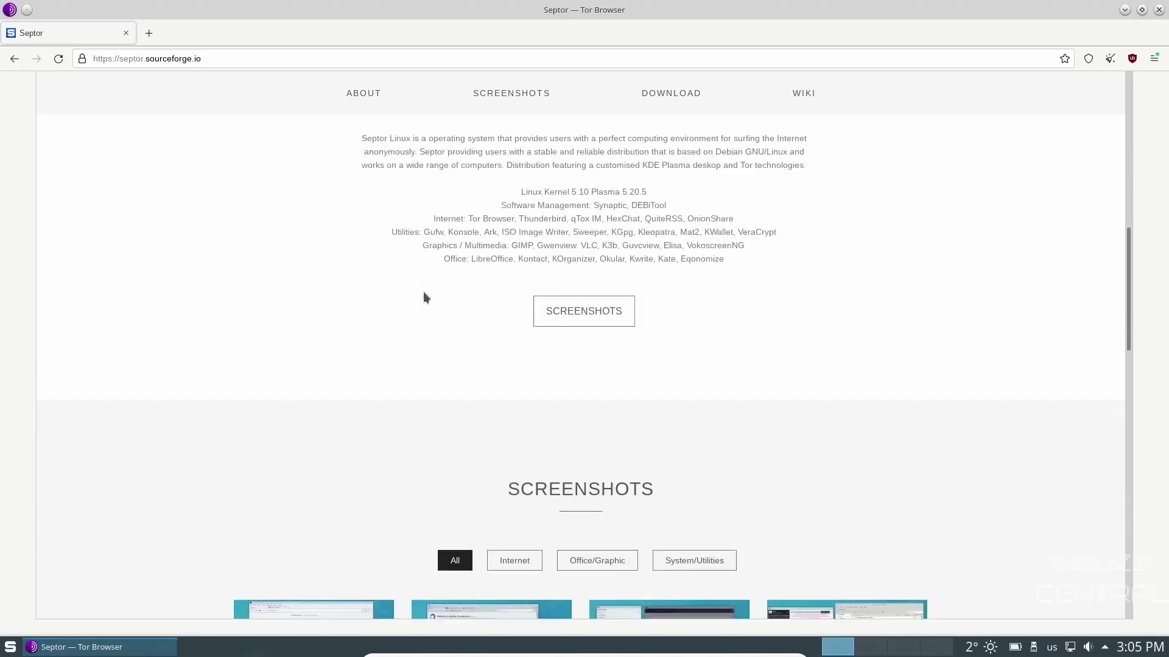
scroll(421, 291, "down", 3)
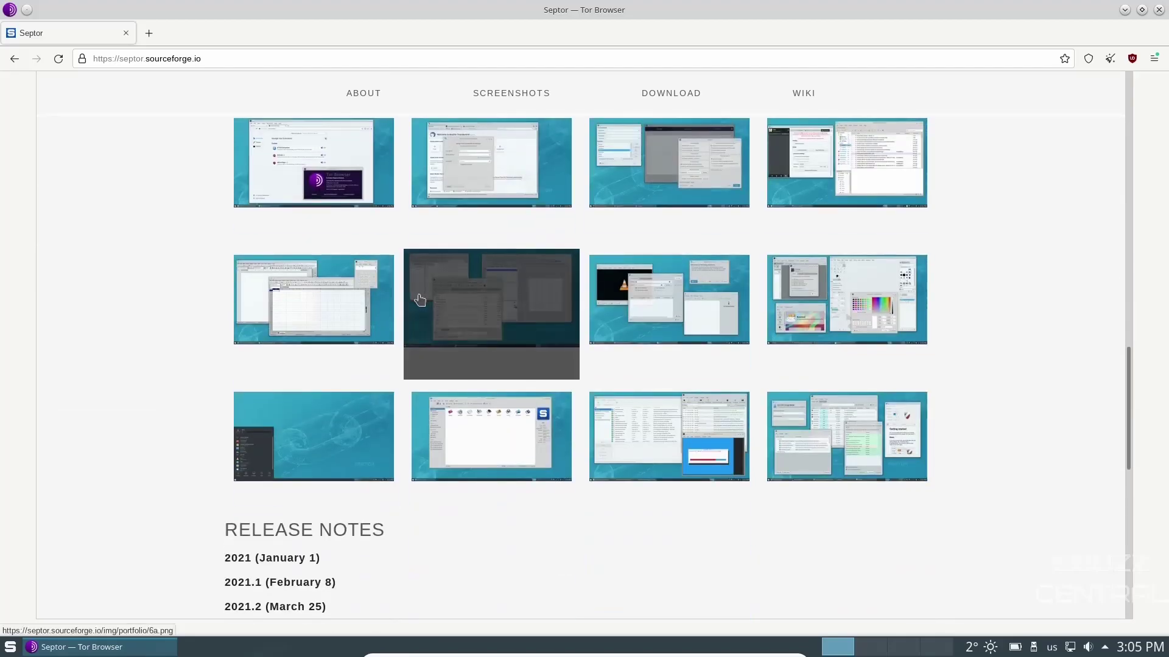
scroll(418, 295, "down", 6)
scroll(389, 268, "down", 3)
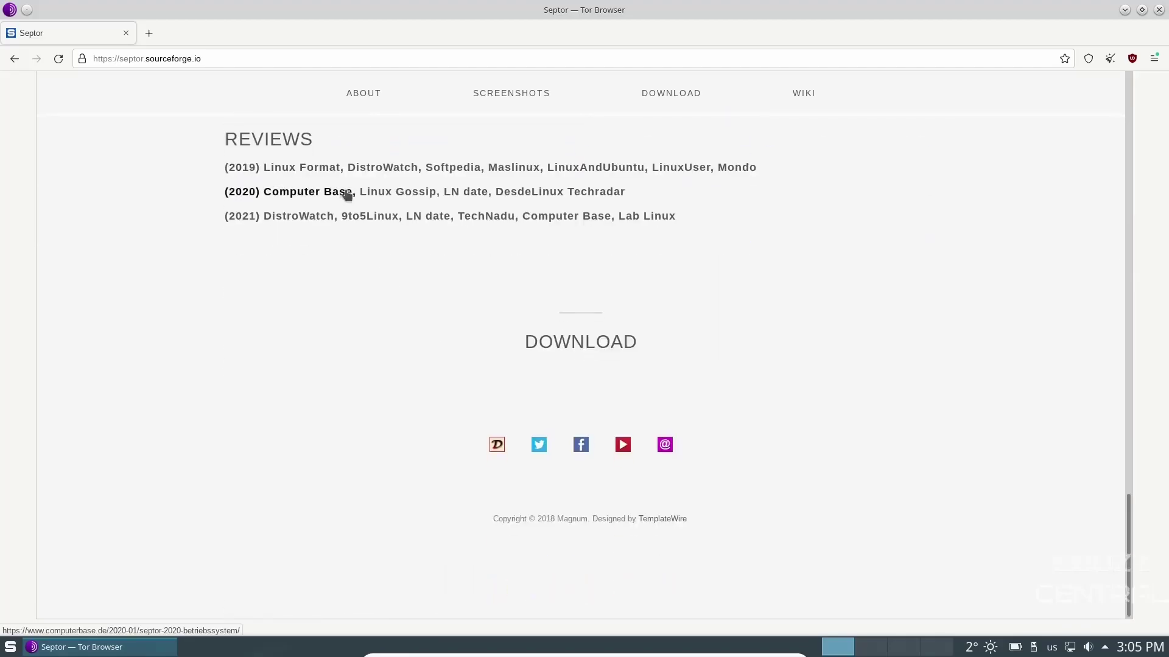
scroll(347, 193, "up", 6)
scroll(346, 218, "up", 12)
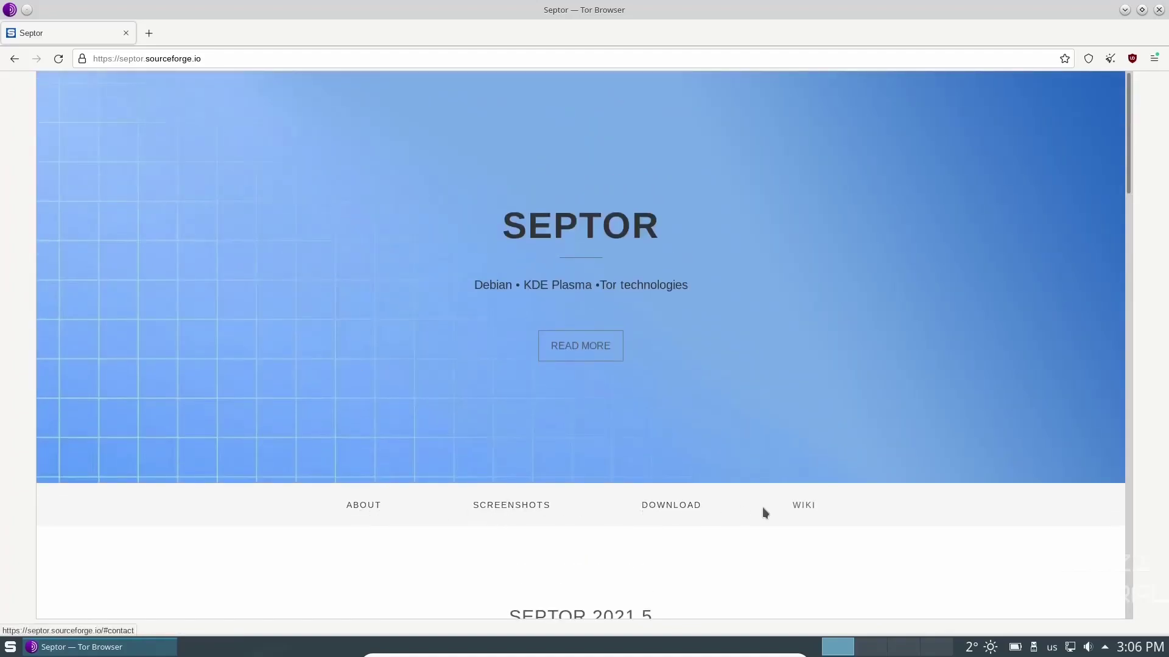
Visit the Septor site's Download section and open the Septor wiki on SourceForge.
left_click(809, 510)
left_click(663, 508)
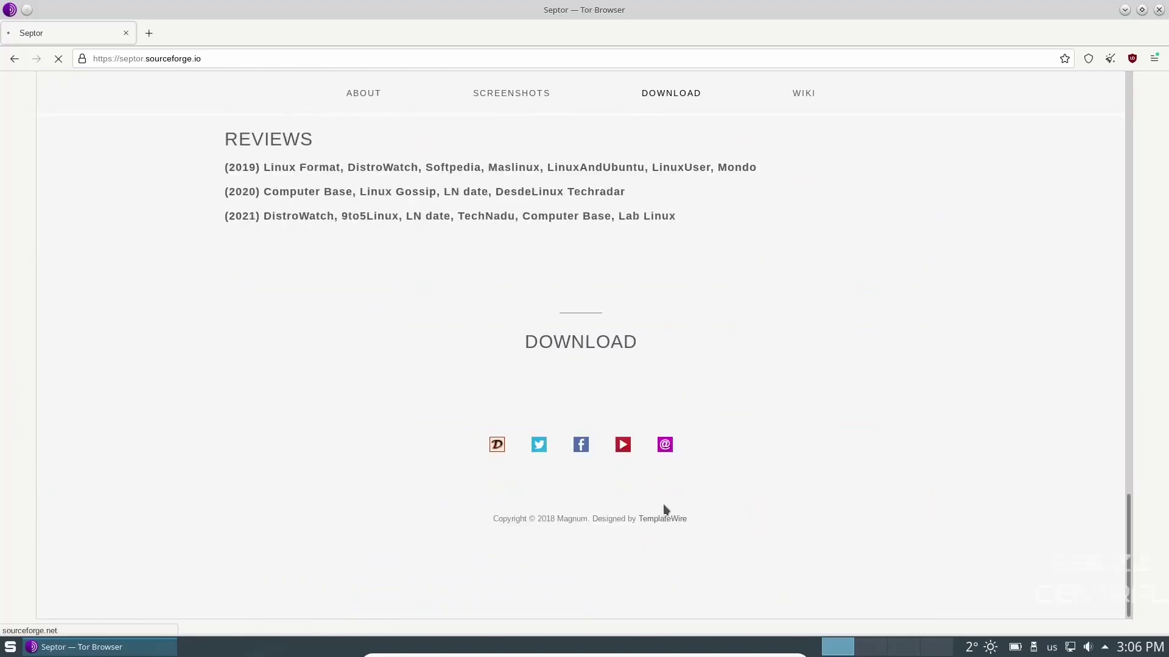
scroll(664, 510, "up", 15)
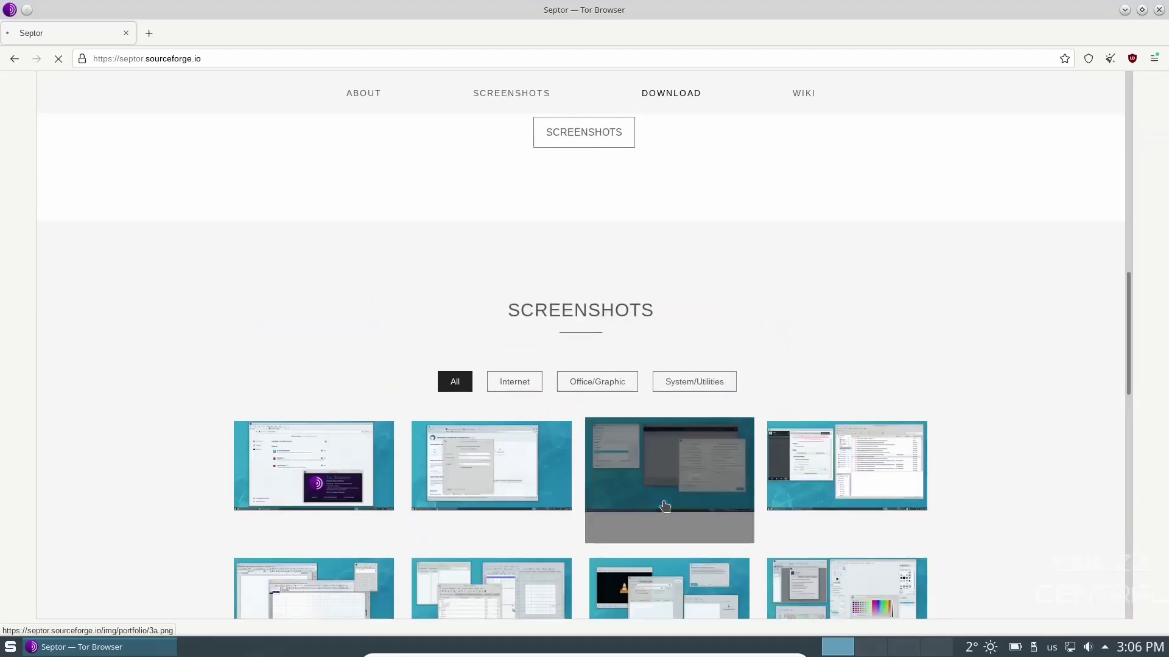
scroll(663, 500, "up", 5)
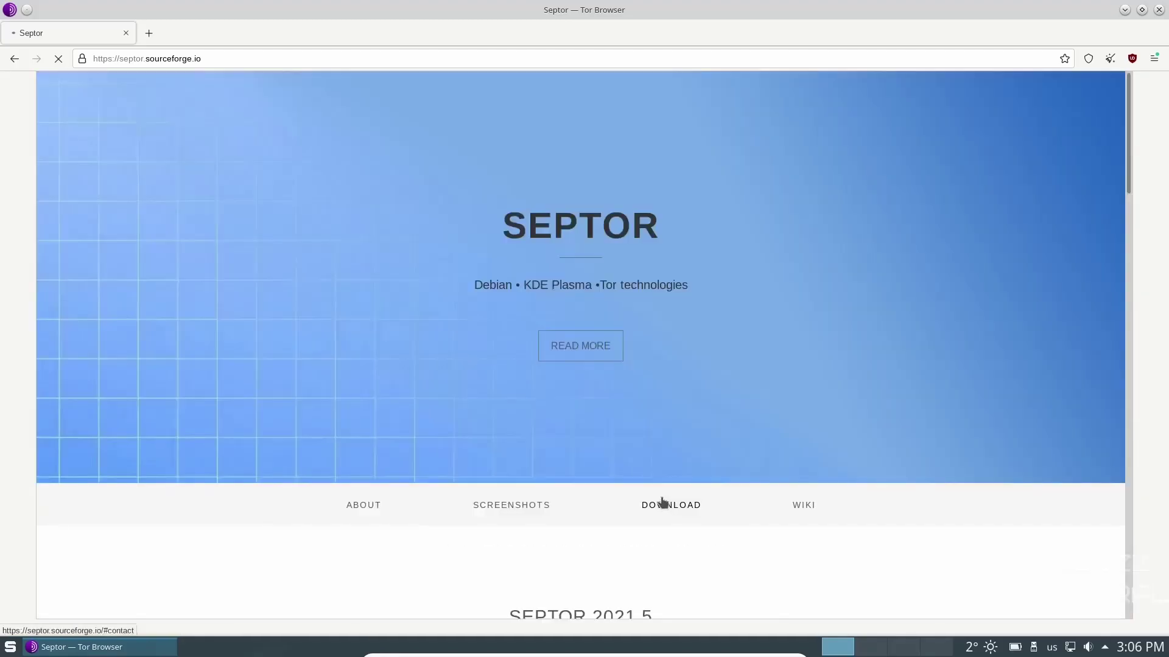
left_click(580, 346)
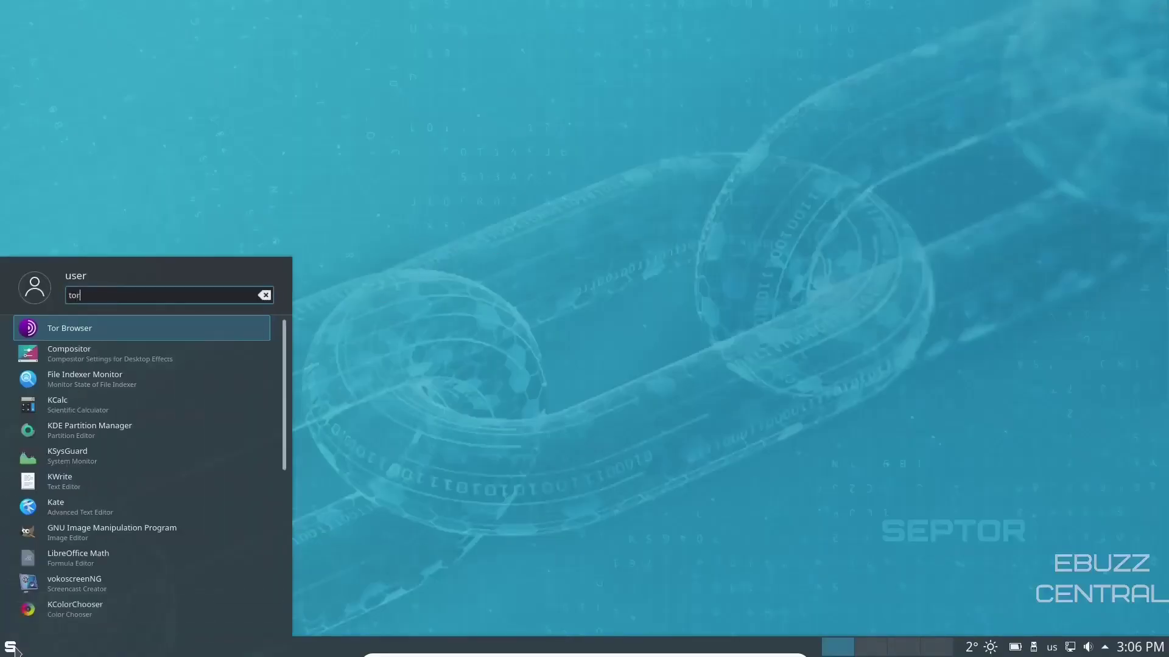
Launch Tor Browser from the 'tor' search result, maximize it, and start connecting to Tor.
key("Return")
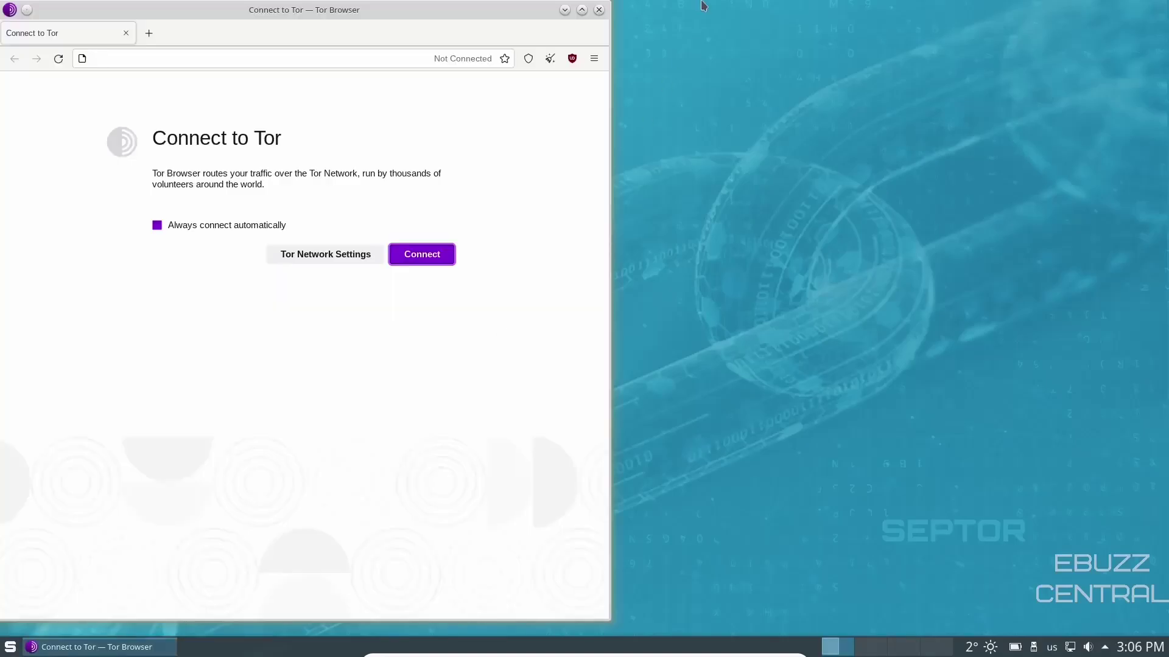
left_click(582, 9)
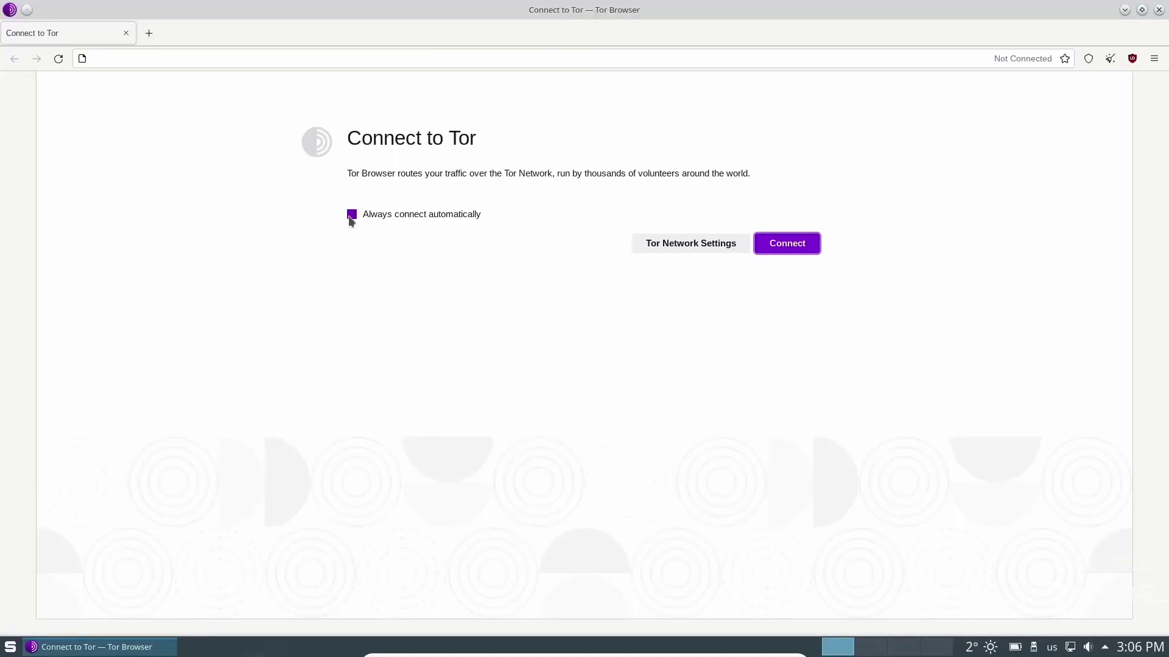
left_click(799, 244)
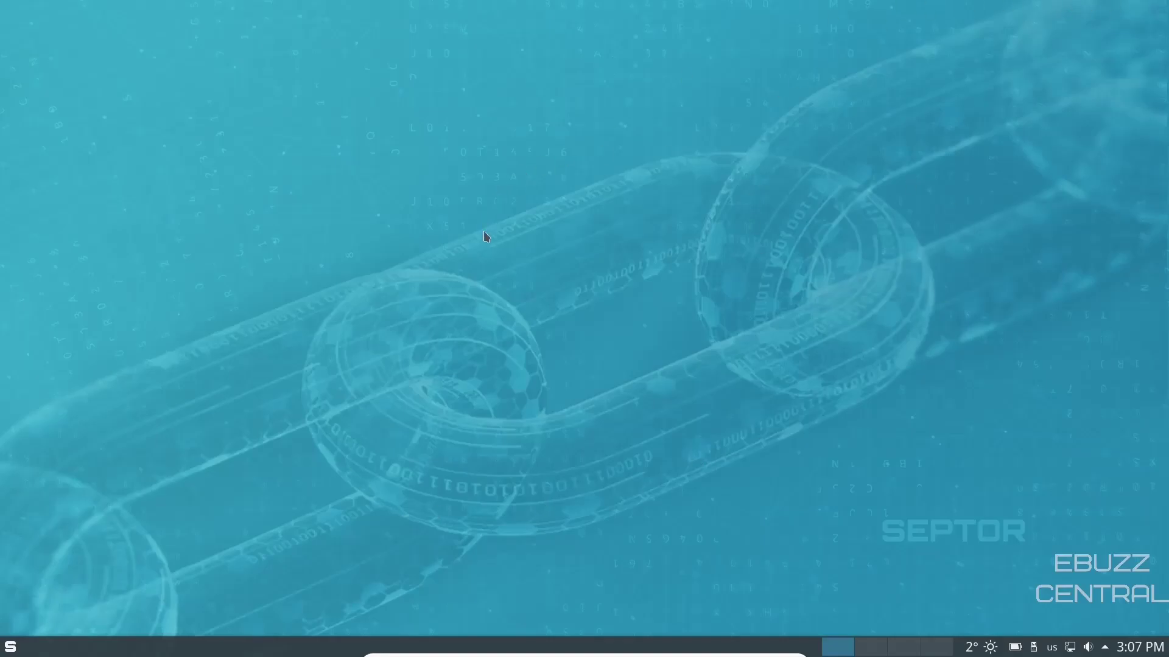
Open Configure Desktop and Wallpaper, centre and enlarge the dialog, and browse the wallpaper grid.
right_click(524, 226)
left_click(577, 241)
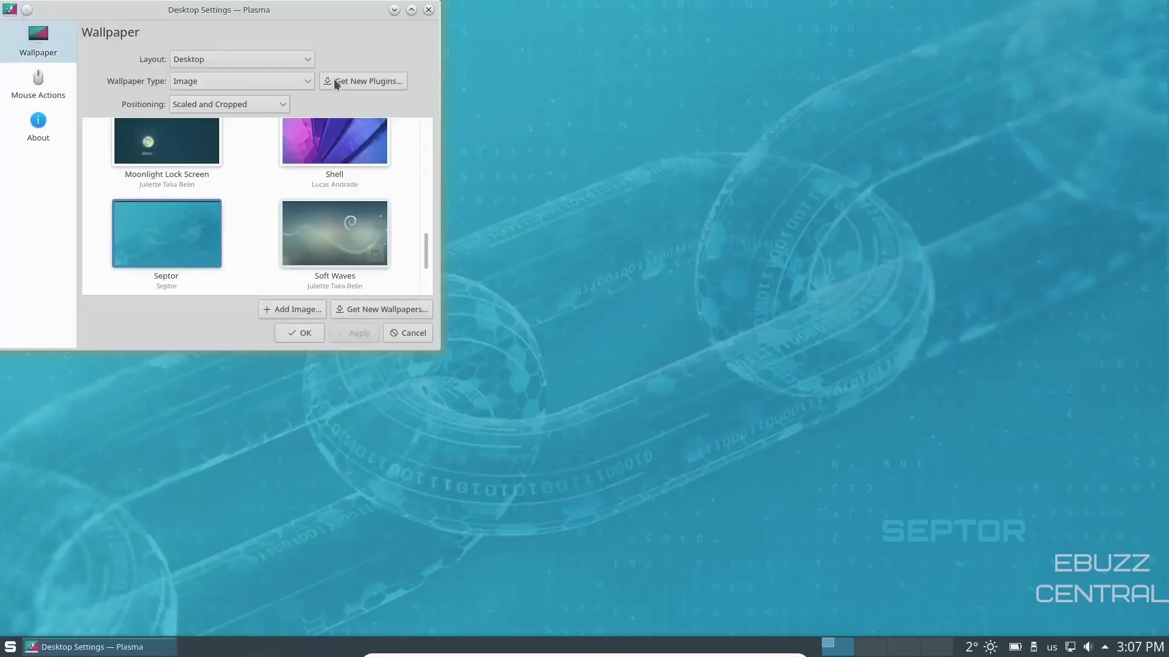
left_click_drag(305, 10, 655, 78)
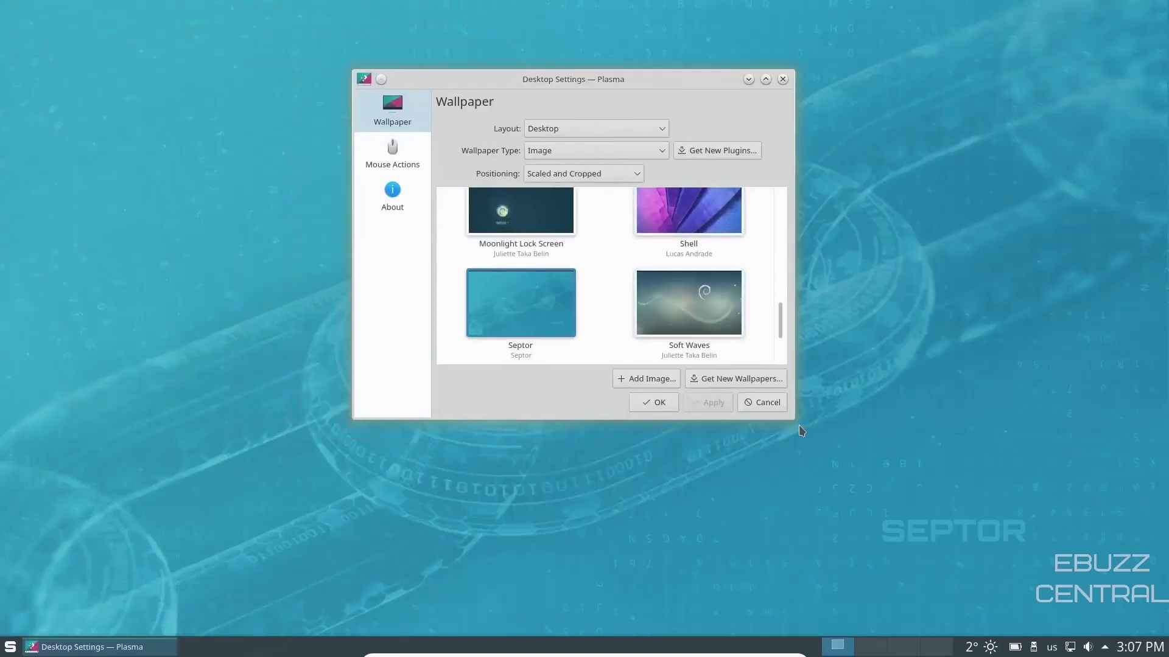
left_click_drag(793, 418, 919, 568)
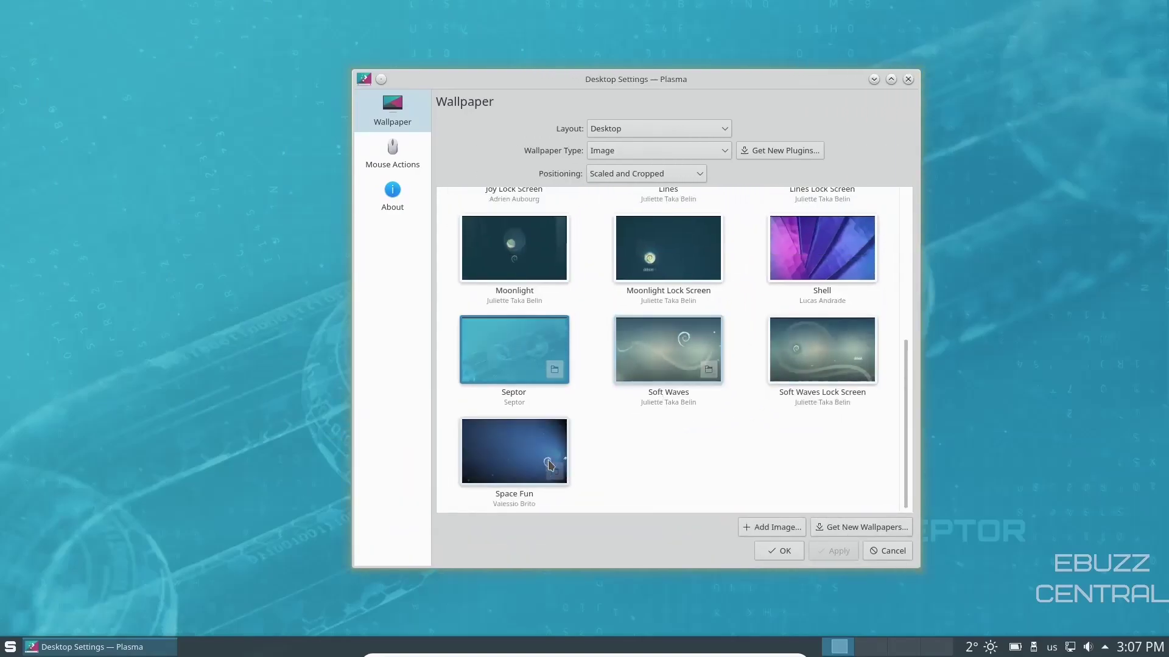
scroll(554, 447, "up", 3)
scroll(555, 450, "up", 2)
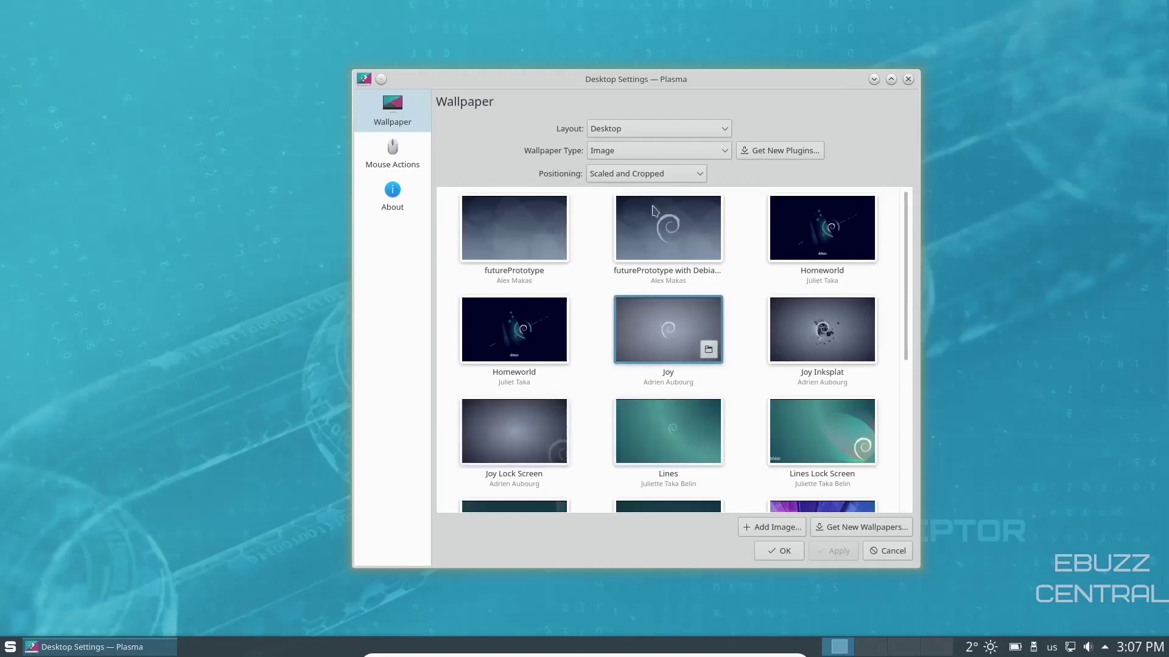
scroll(742, 375, "down", 1)
scroll(734, 370, "down", 4)
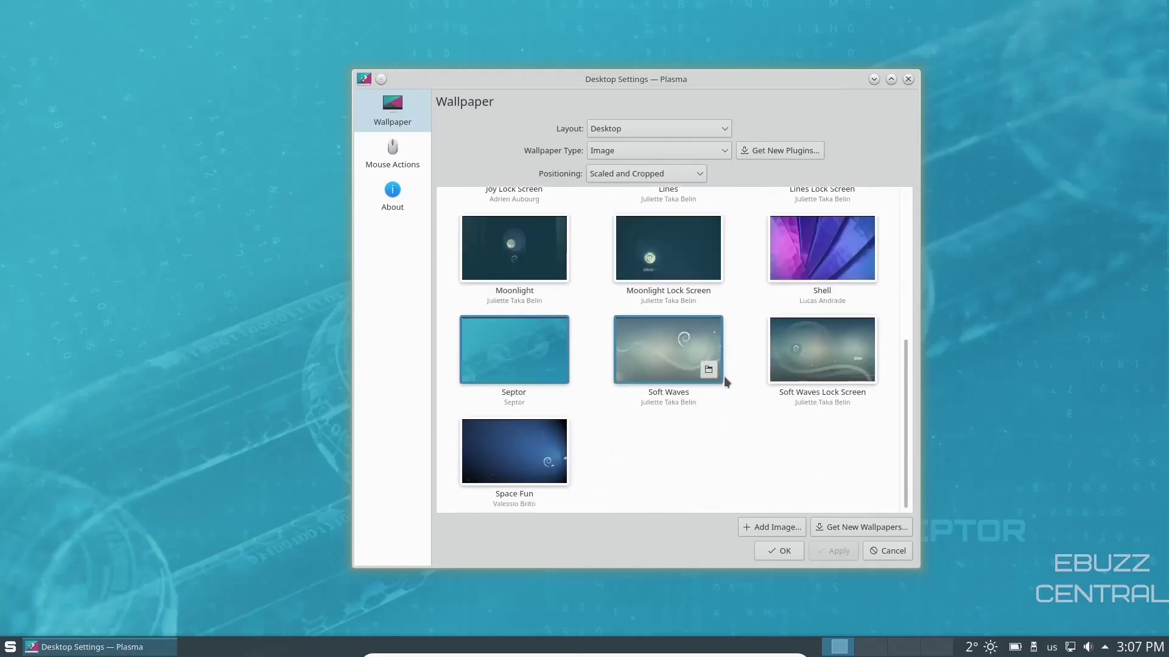
scroll(716, 379, "up", 4)
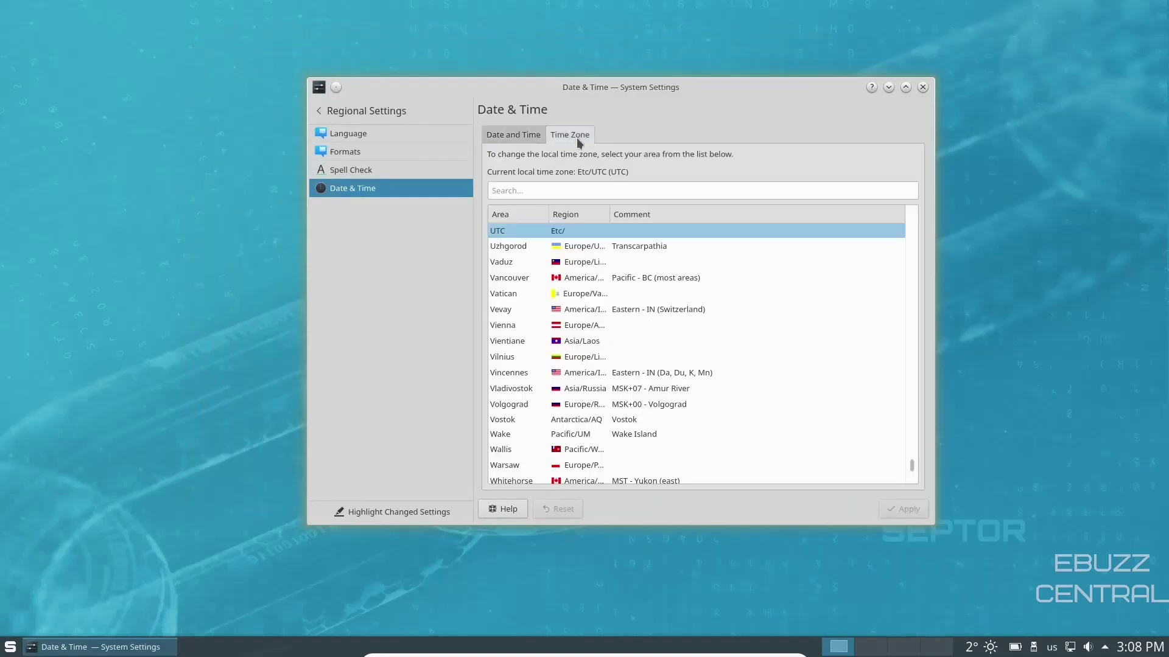
Search the time zone list for 'chicago', select Chicago and apply it.
scroll(712, 359, "down", 3)
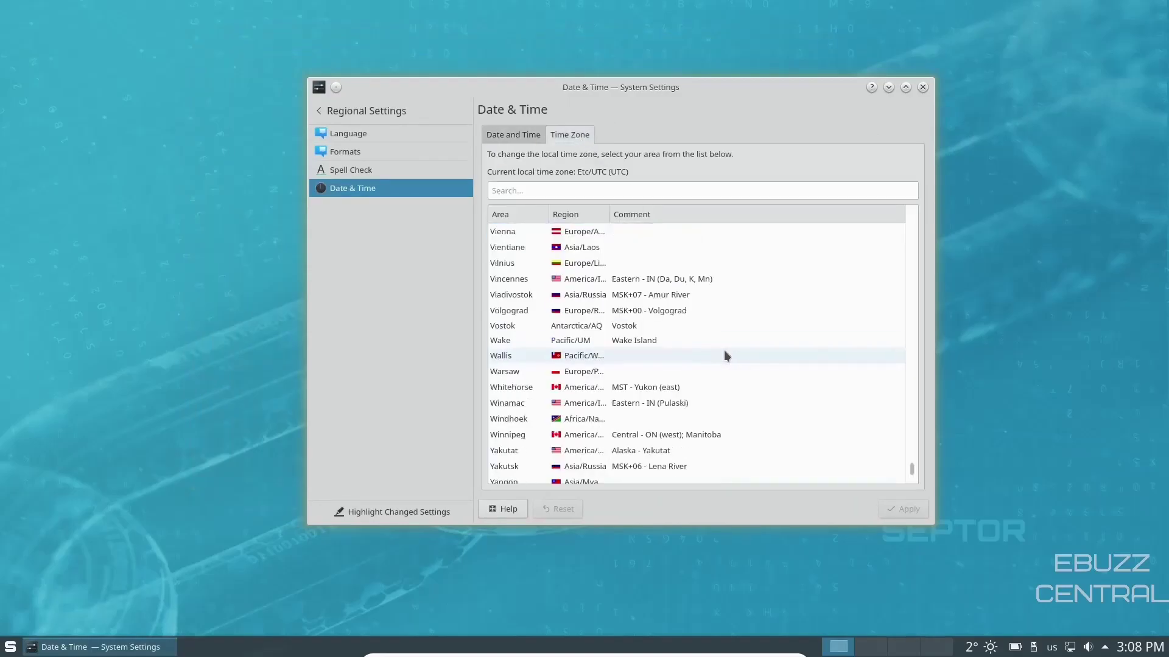
left_click(581, 191)
type("da")
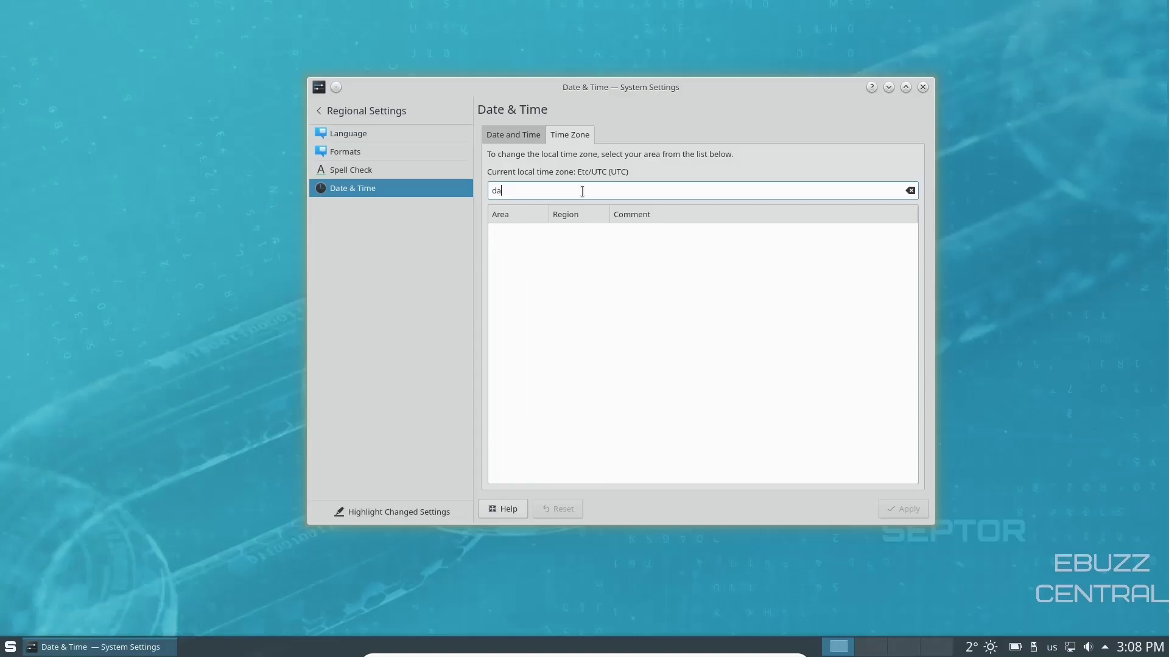
key("BackSpace")
key("BackSpace")
type("chicago")
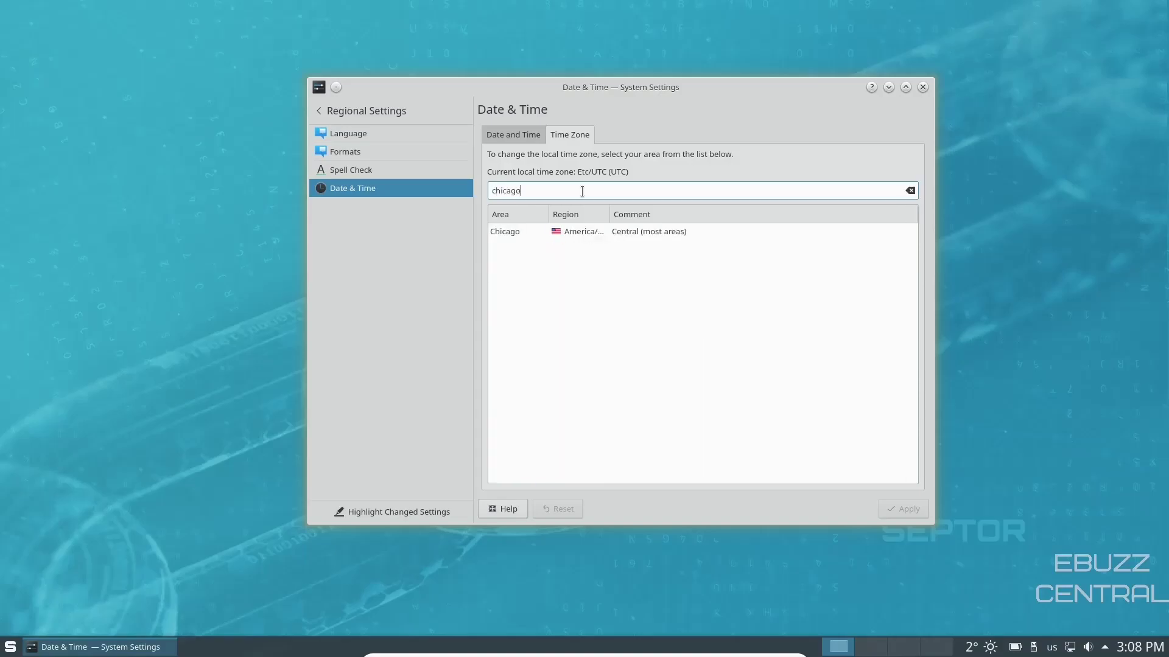
left_click(583, 230)
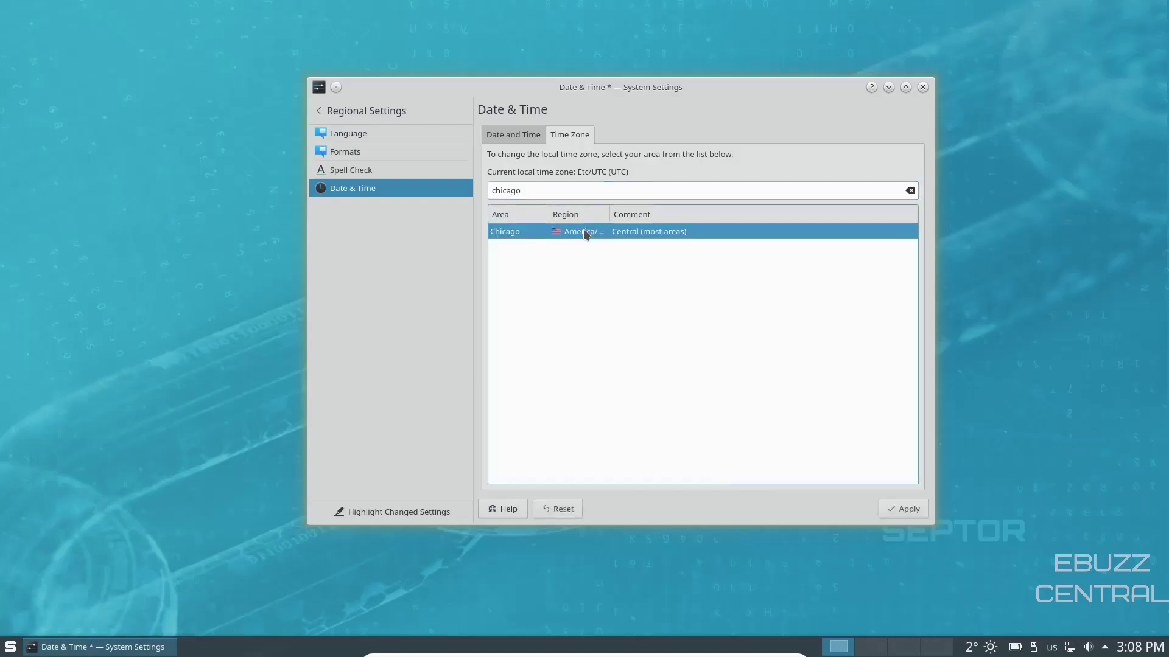
left_click(906, 509)
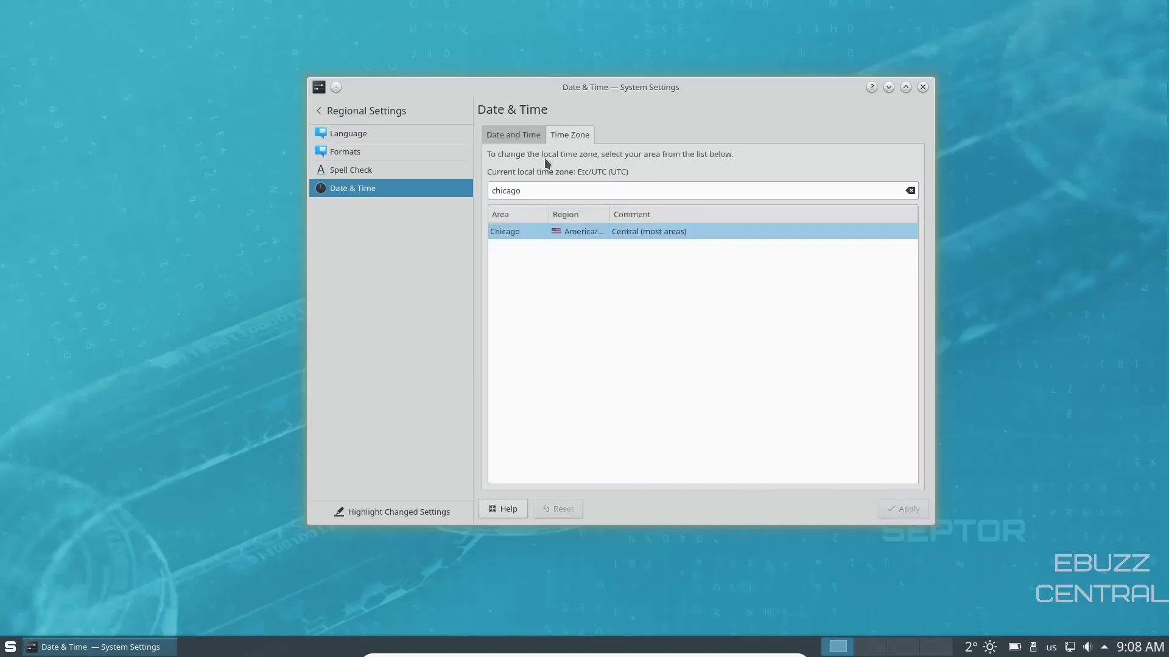
Toggle 'Set date and time automatically' off and back on, then apply.
left_click(515, 140)
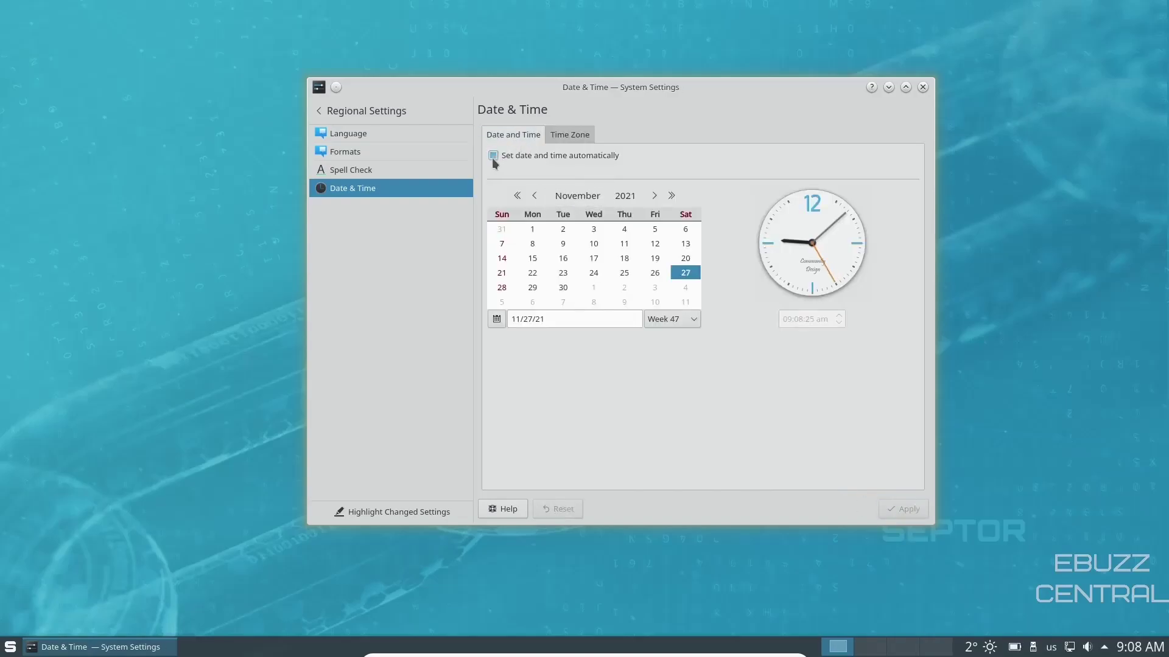
left_click(493, 156)
left_click(492, 156)
left_click(906, 508)
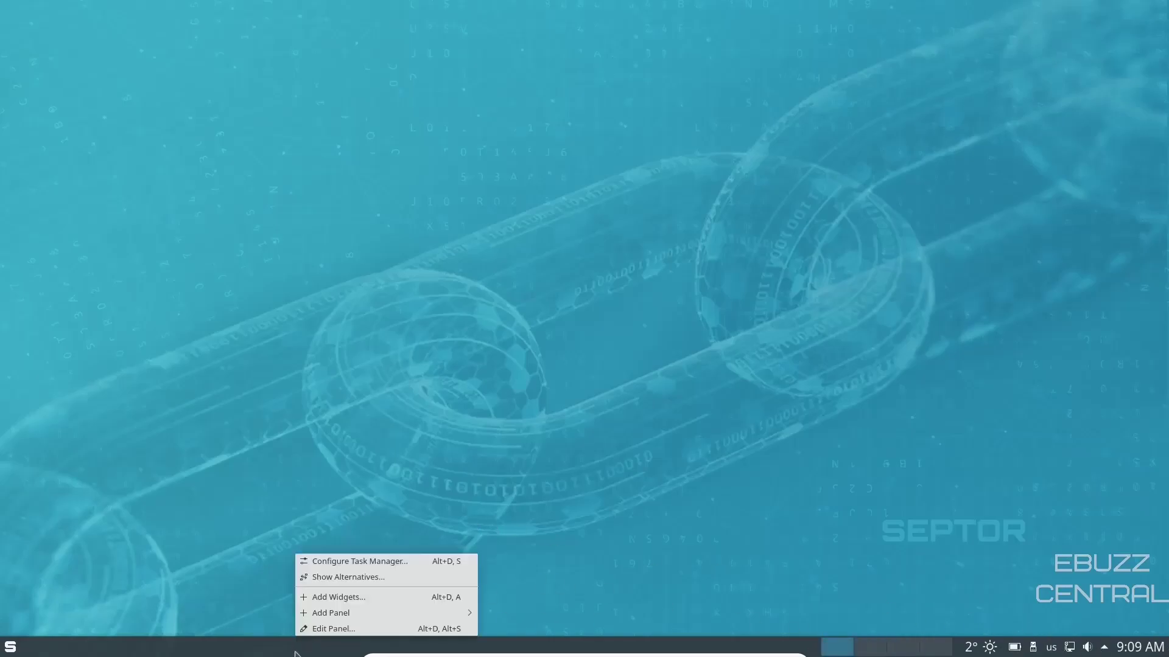
Put the bottom panel into edit mode and toggle its More Options view.
left_click(320, 630)
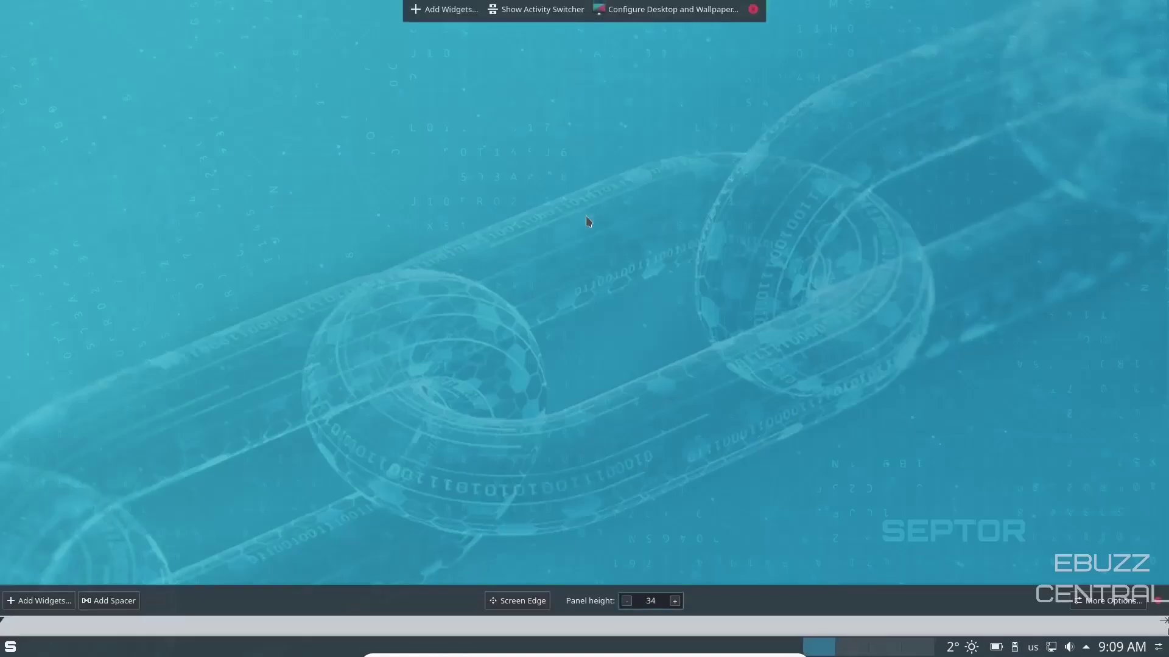
left_click(1116, 605)
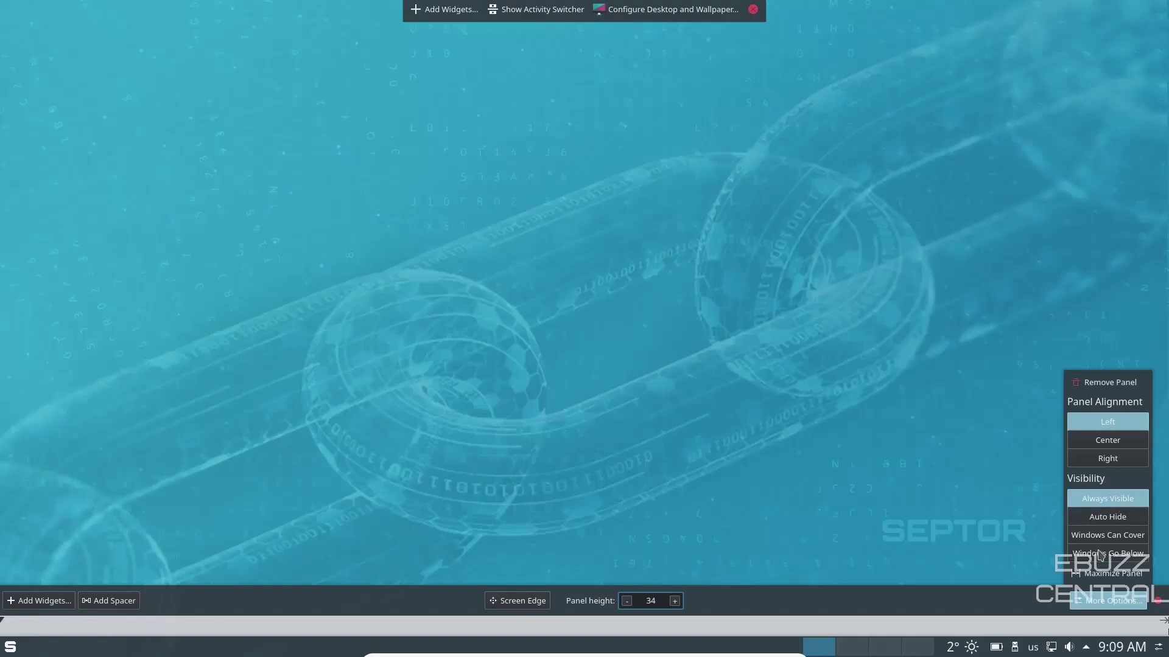
left_click(1097, 611)
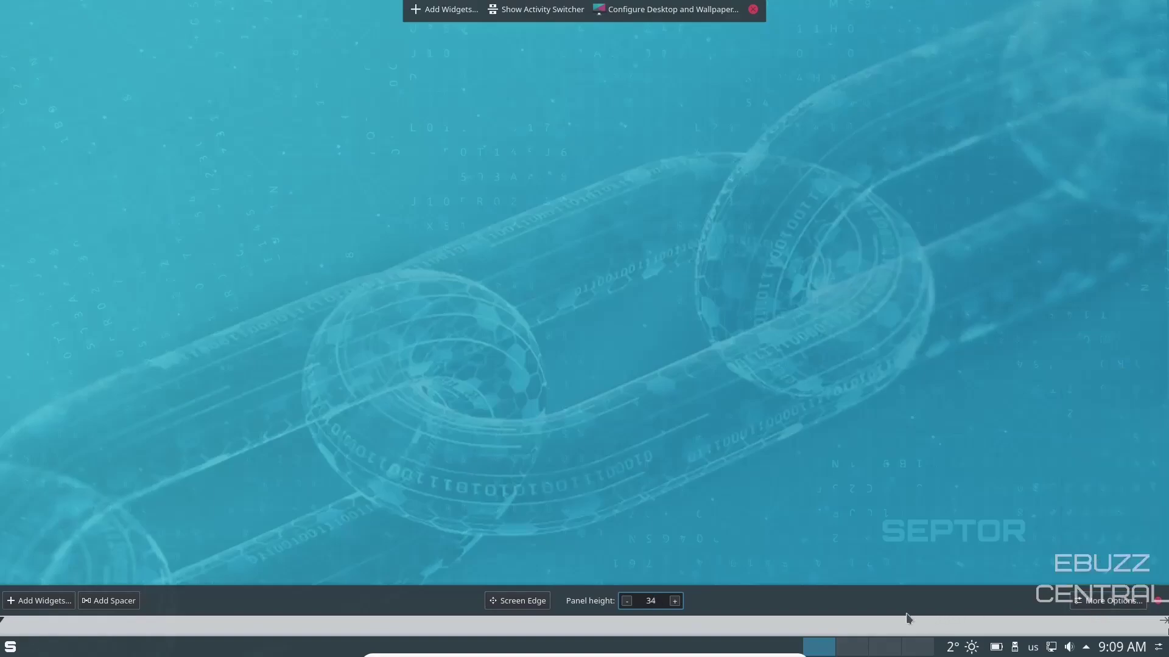
Raise the panel height from 34 to 42 and open the available widgets list.
left_click(675, 602)
left_click(675, 601)
left_click(675, 601)
left_click(675, 599)
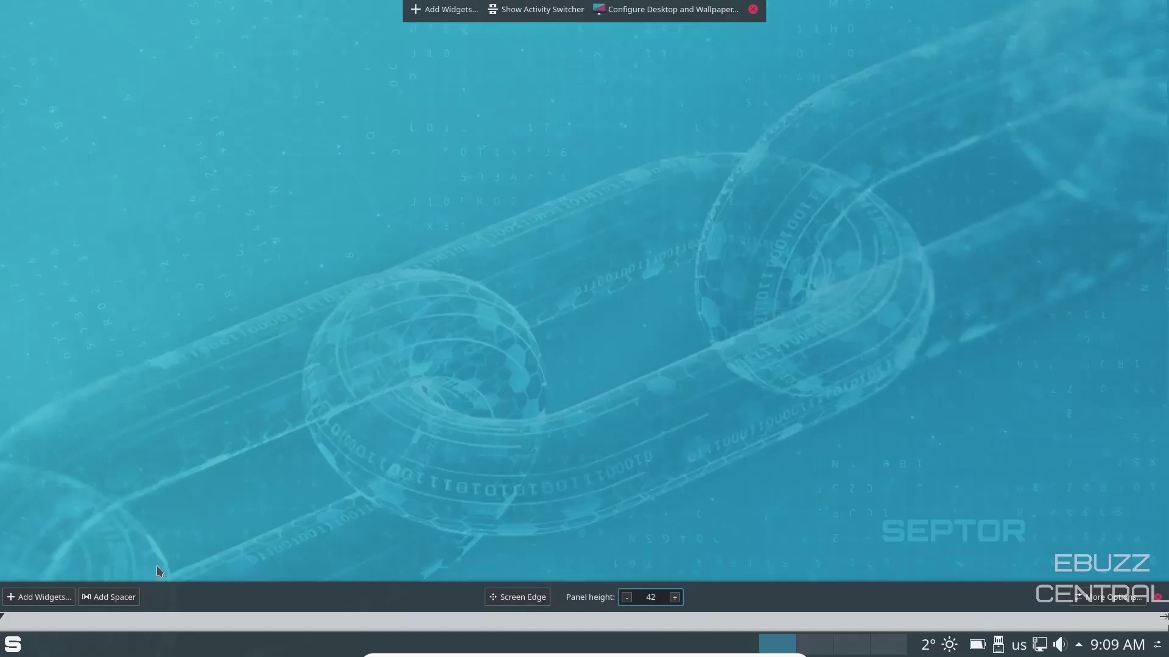
left_click(35, 600)
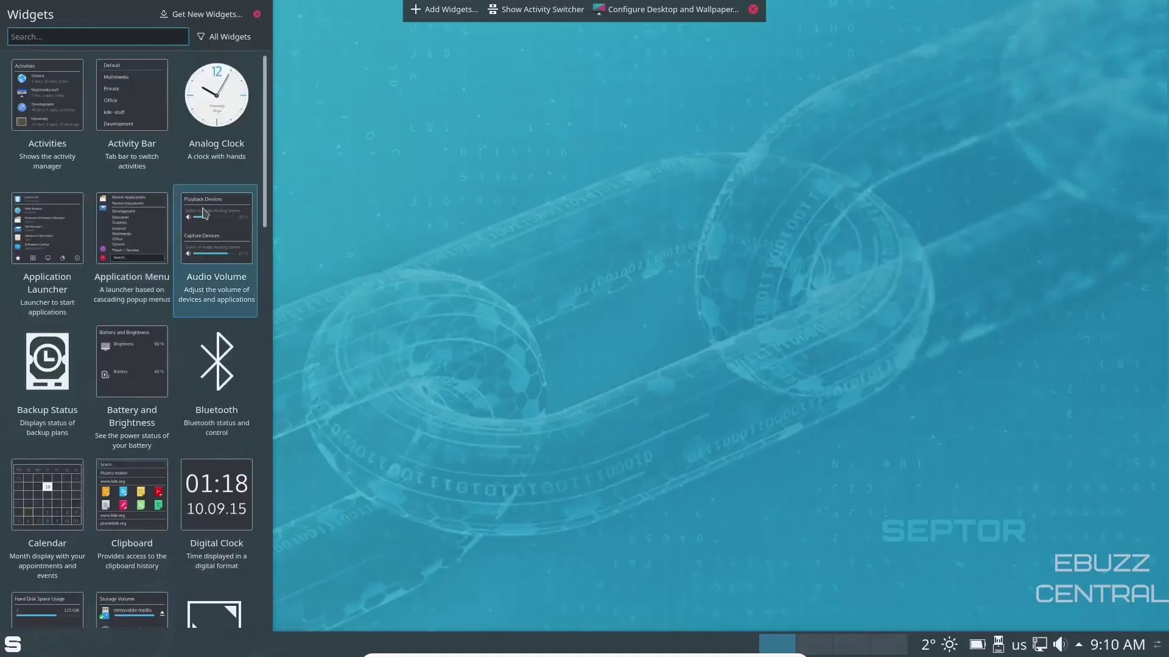
scroll(225, 200, "down", 1)
left_click_drag(266, 180, 289, 17)
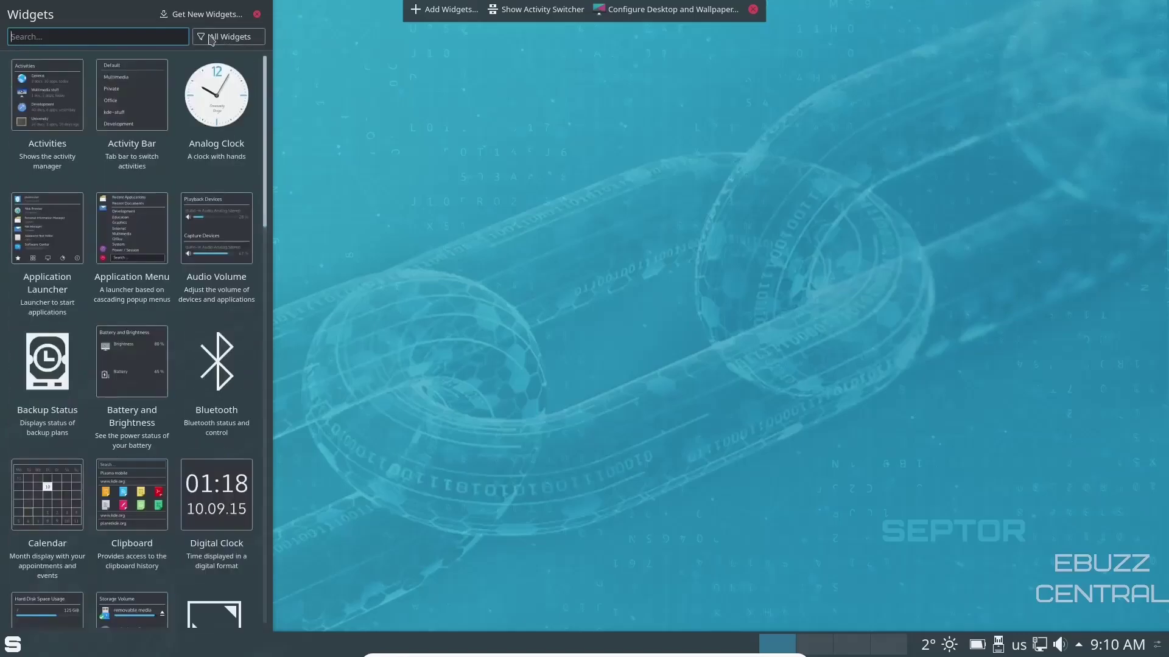
left_click(204, 14)
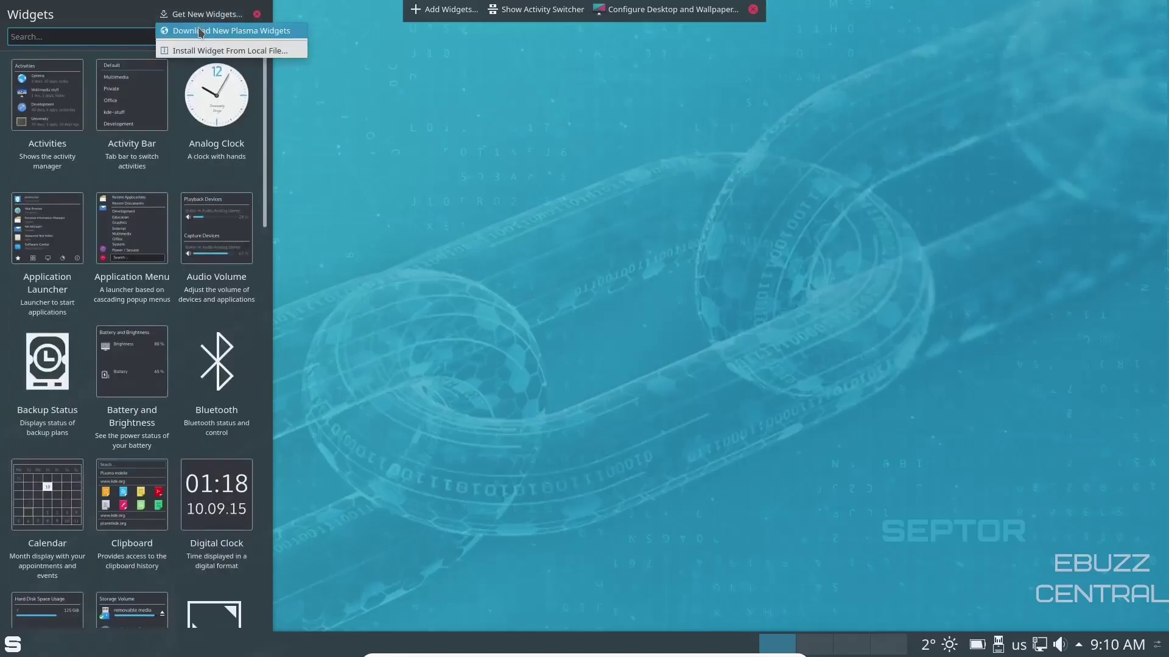
left_click(196, 30)
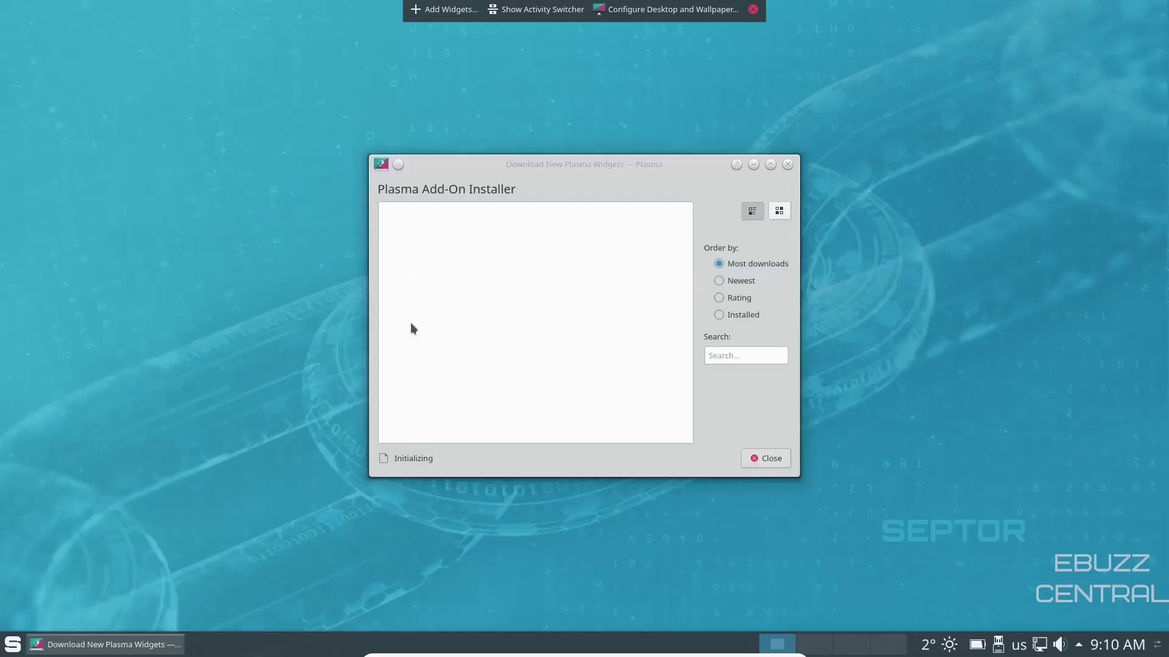
left_click(743, 297)
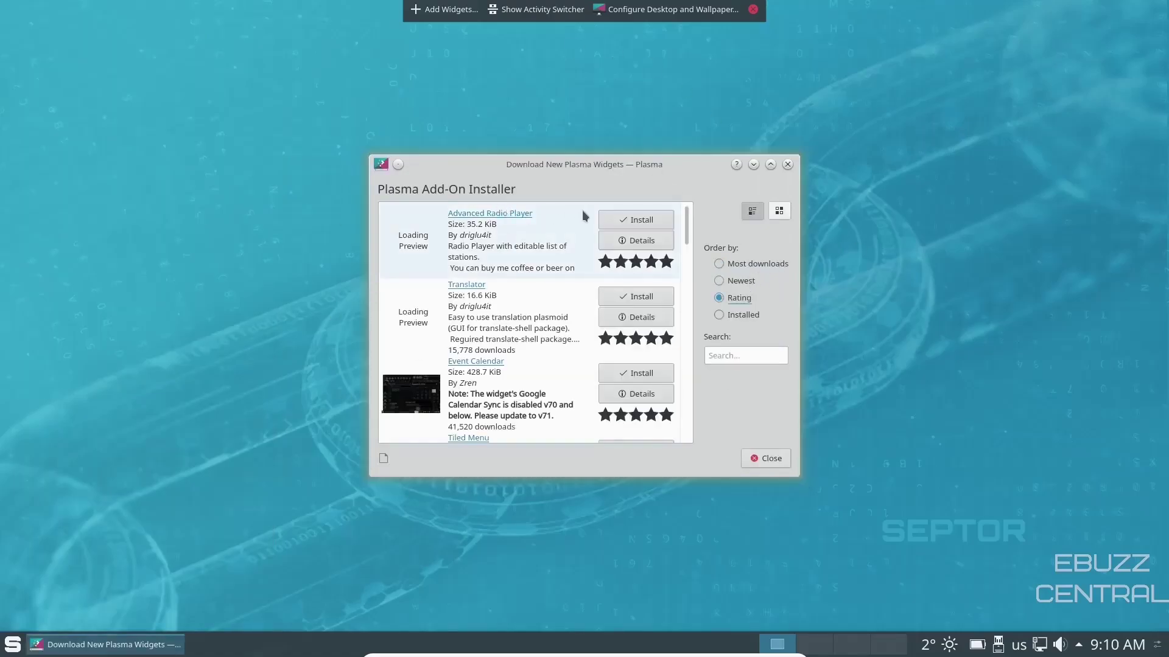
scroll(544, 322, "down", 1)
scroll(543, 321, "up", 1)
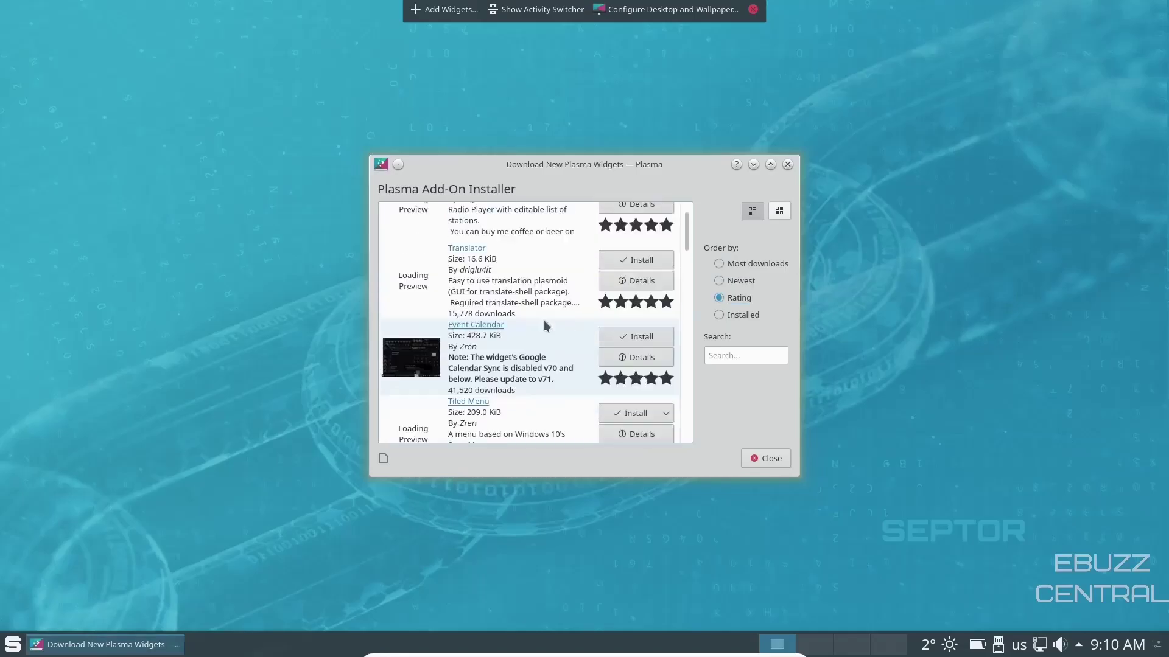
scroll(543, 320, "down", 1)
scroll(543, 321, "up", 1)
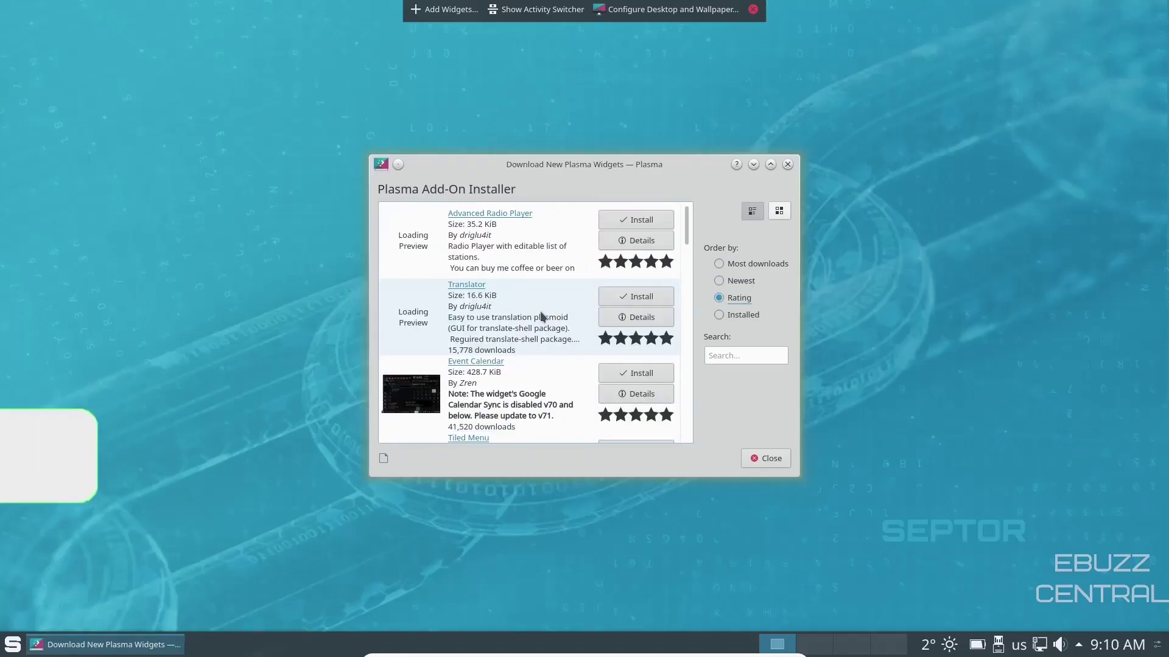
left_click(722, 264)
left_click(787, 164)
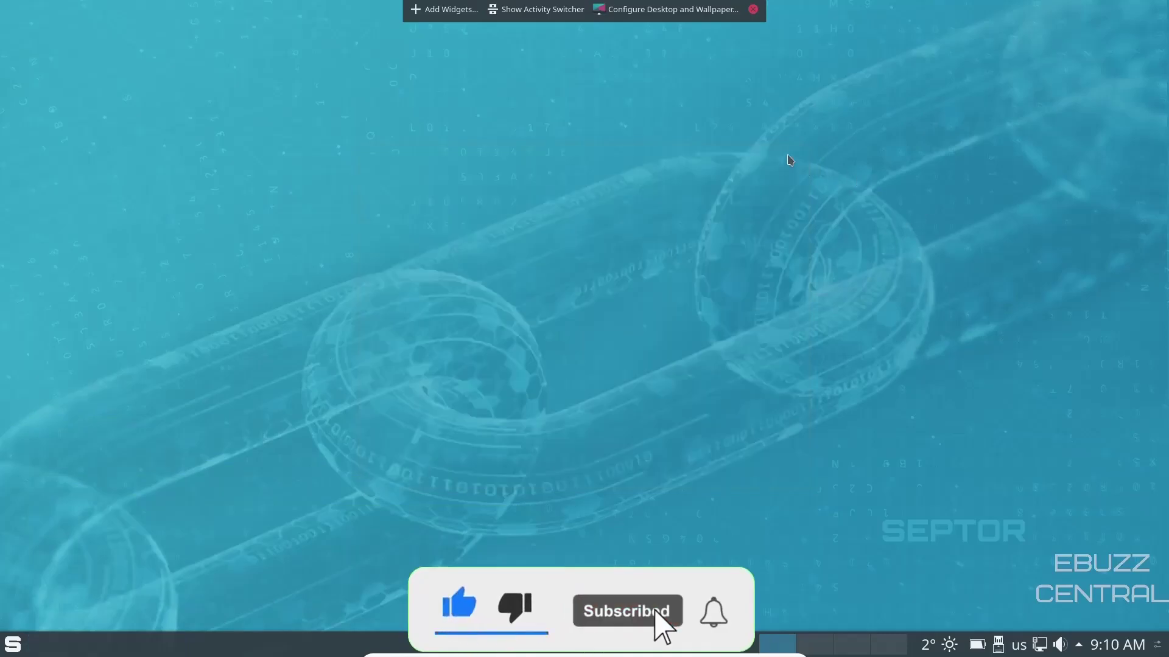
Close the desktop toolbox, search the launcher for 'tor' and pin Tor Browser to Task Manager.
left_click(754, 9)
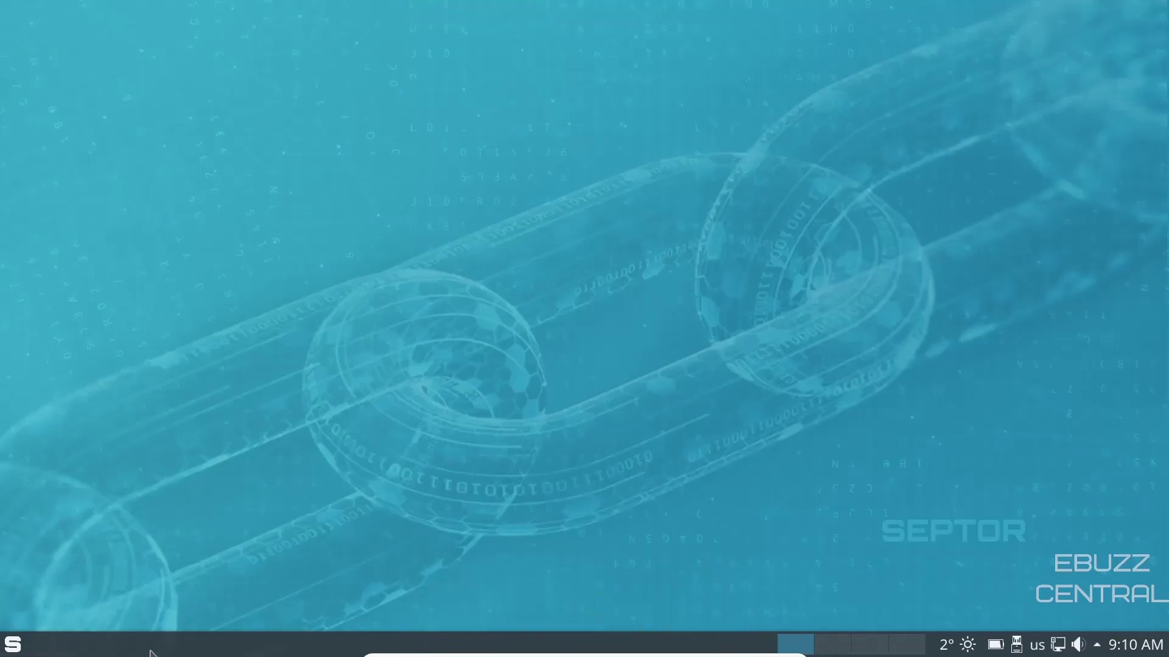
left_click(13, 644)
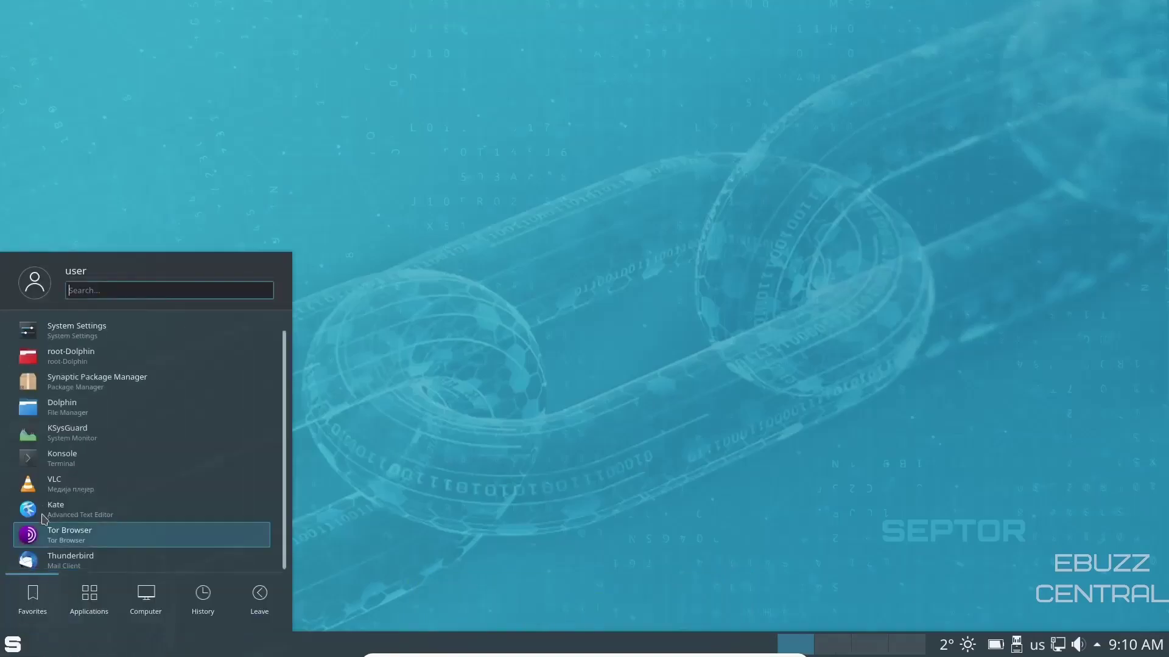
type("tor")
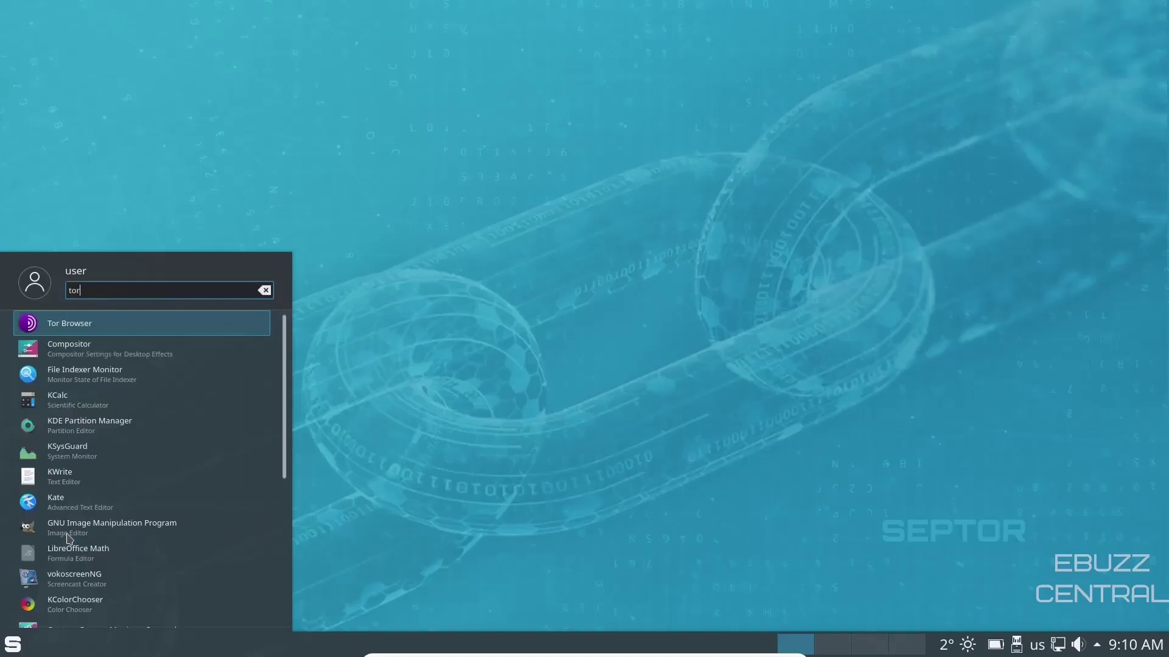
right_click(65, 326)
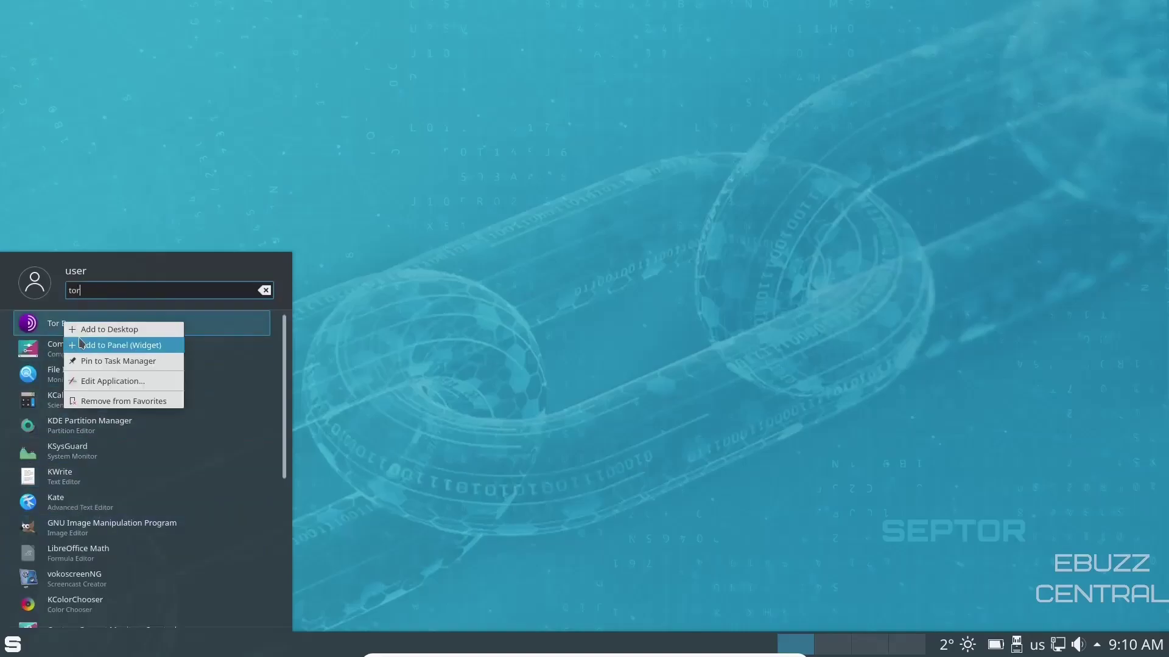
left_click(84, 365)
Start Tor Browser from its pinned taskbar icon, then close it.
left_click(429, 341)
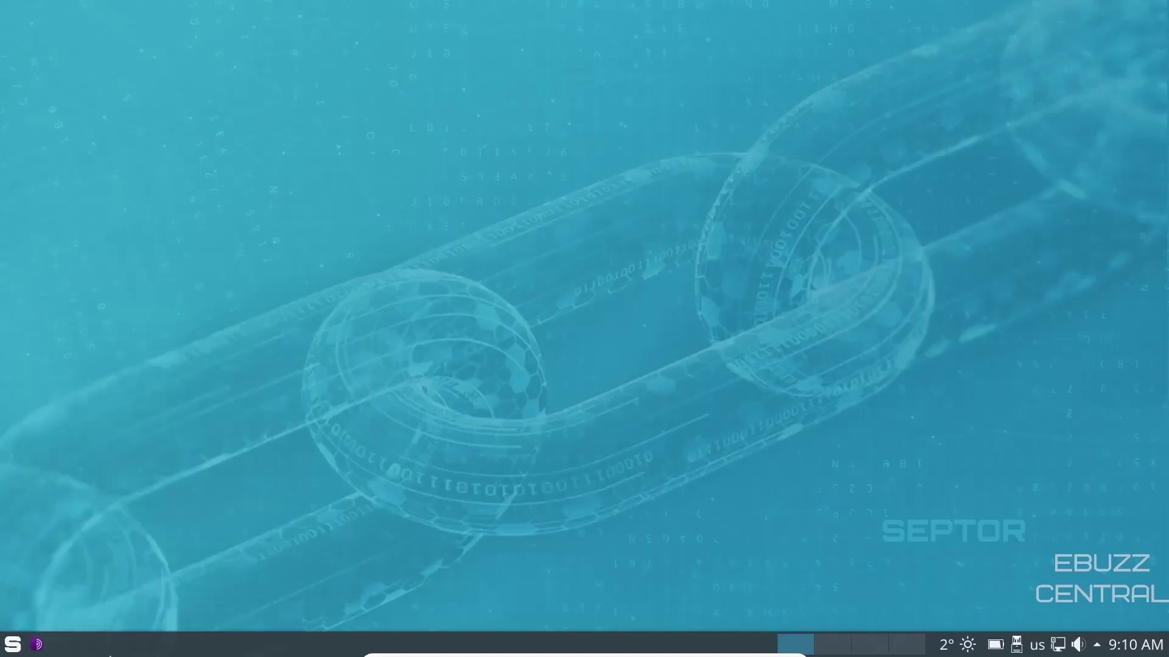
left_click(37, 644)
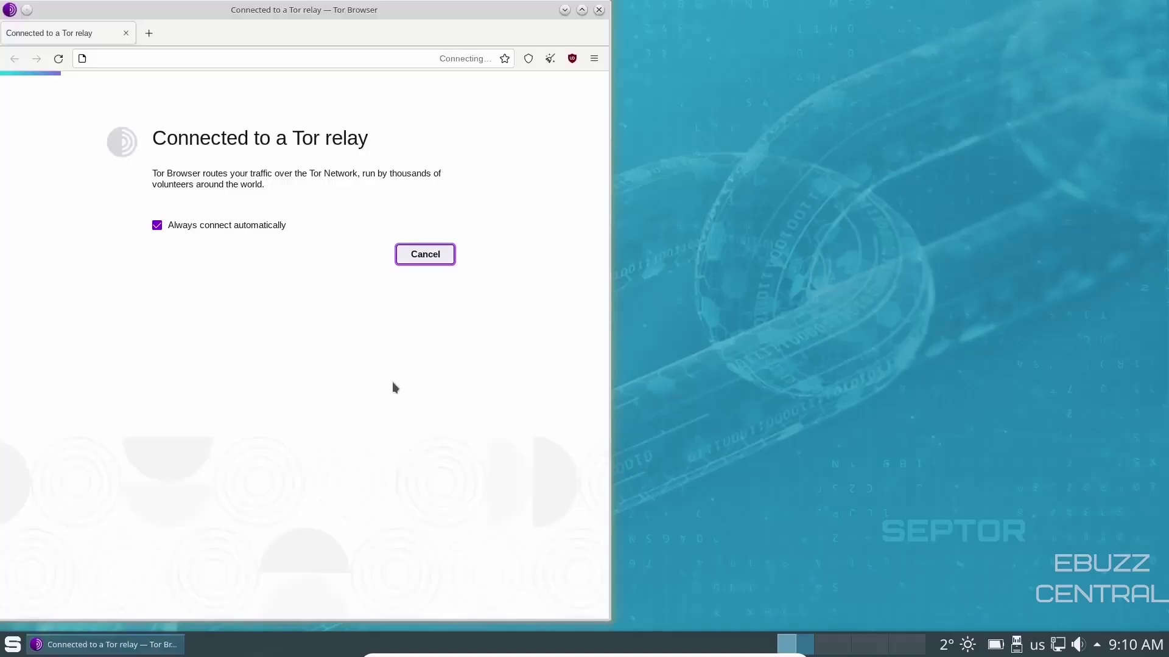
left_click(599, 9)
Switch the launcher to the Application Menu alternative and browse its category submenus.
key("super")
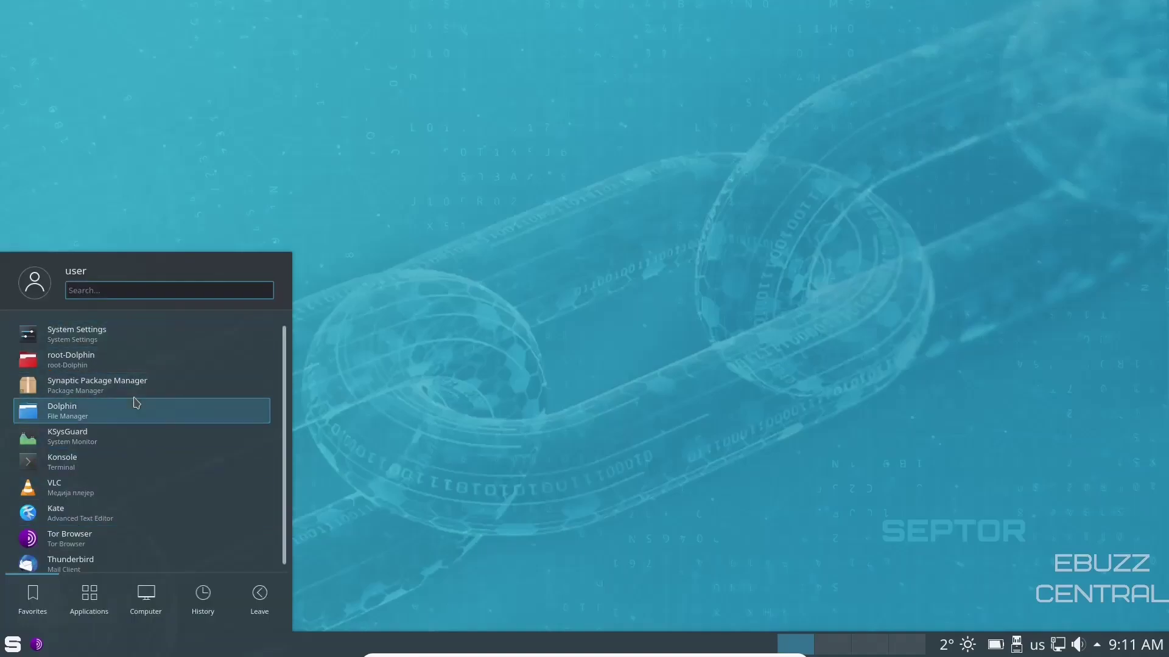
right_click(13, 644)
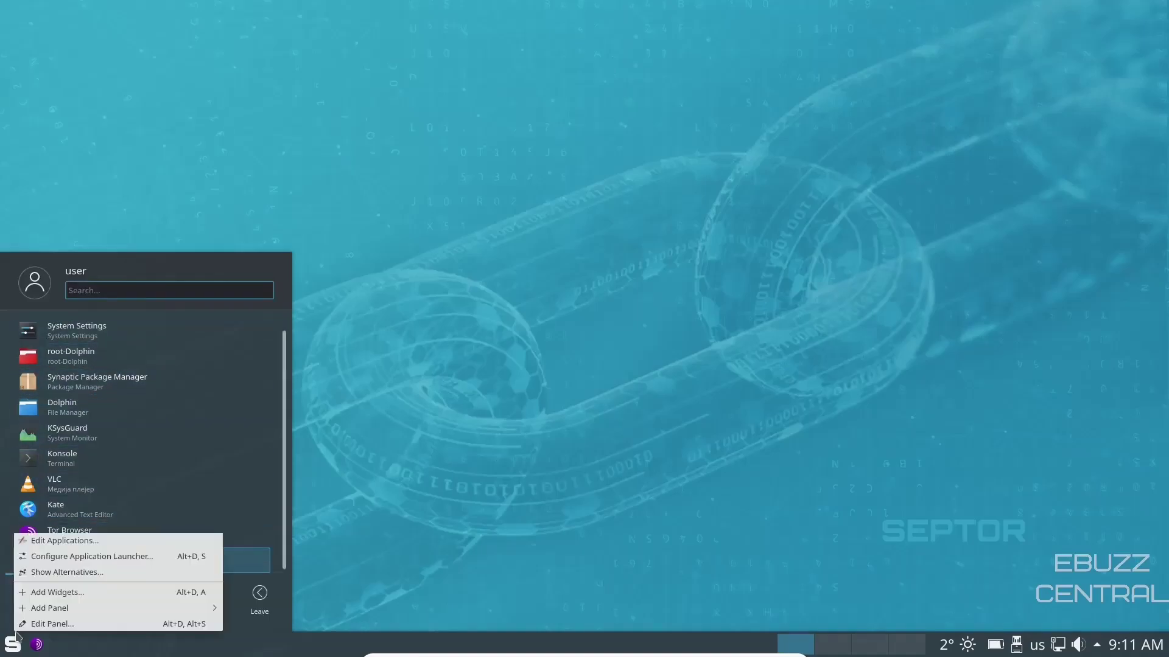
left_click(38, 573)
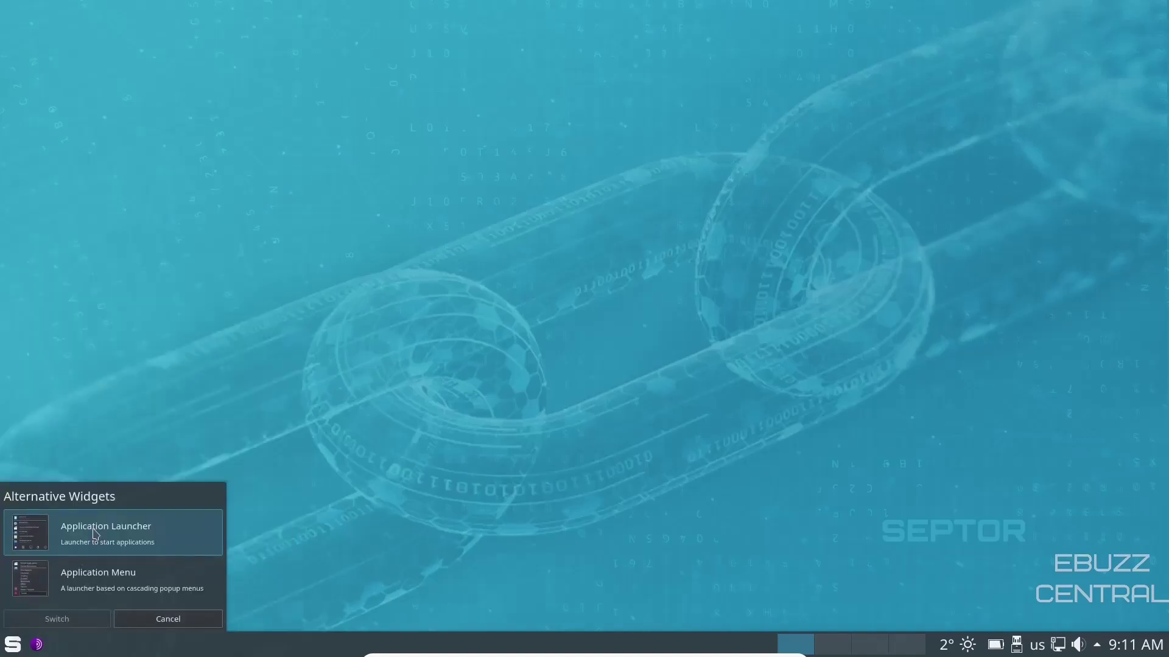
left_click(84, 587)
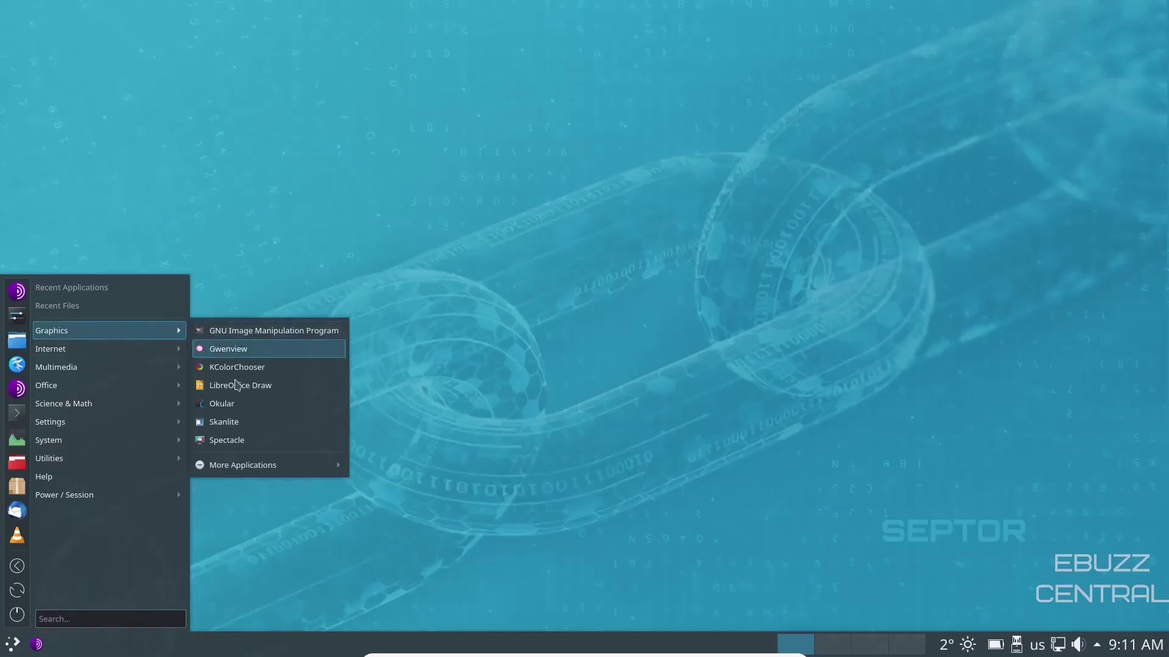
mouse_move(153, 367)
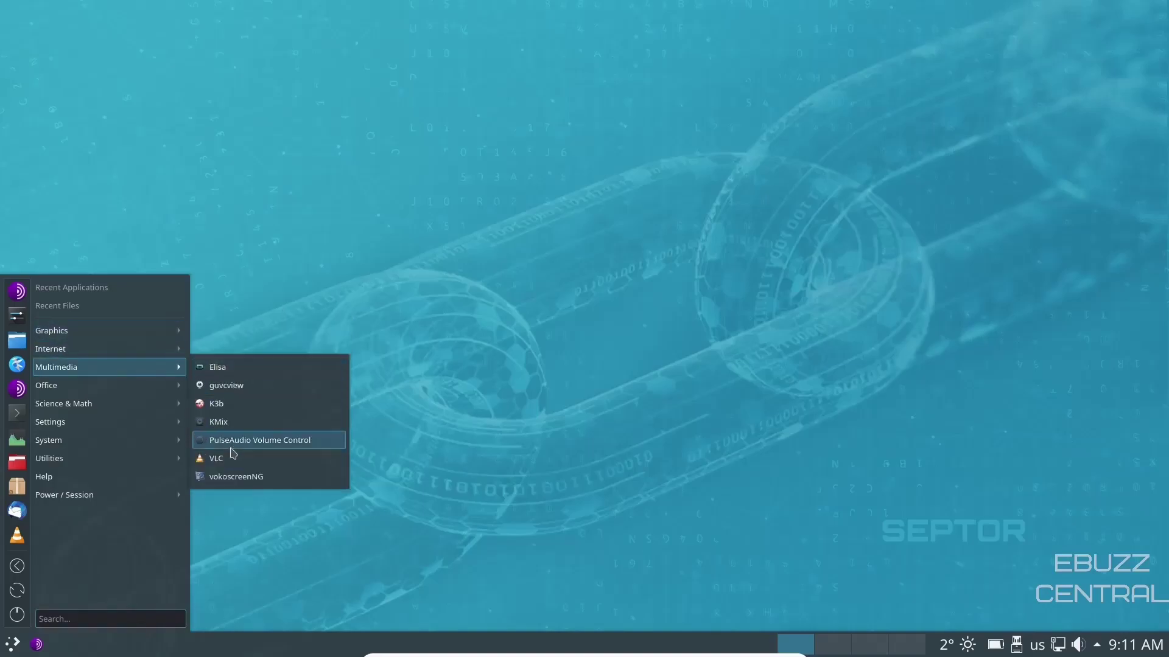
mouse_move(73, 426)
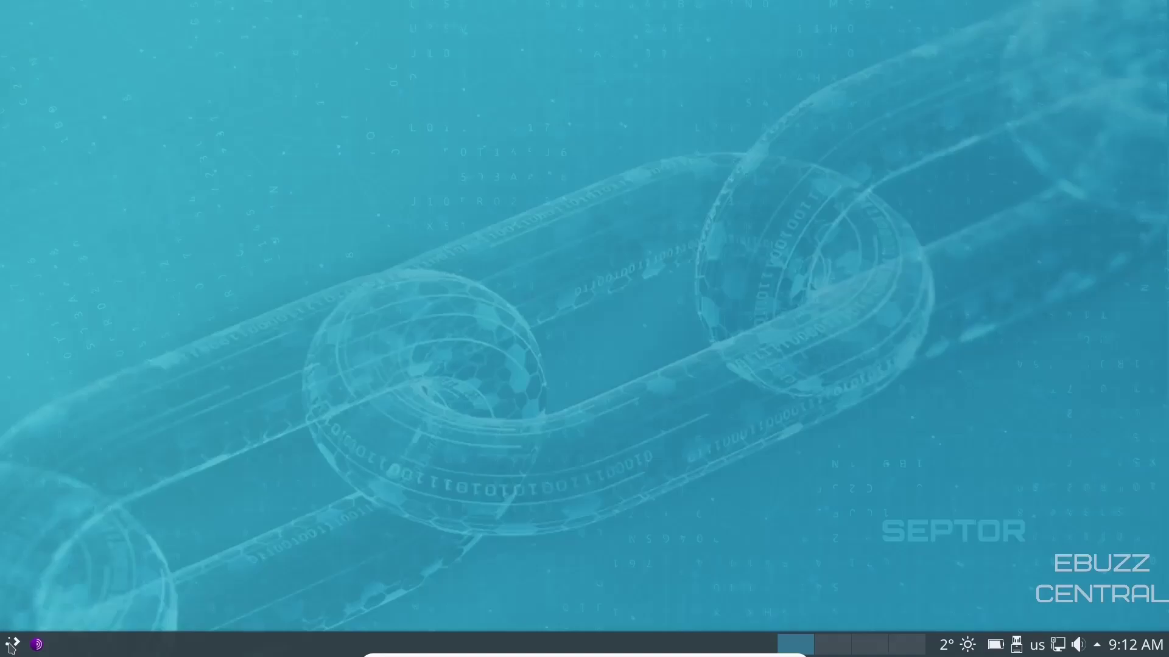
Open Dolphin and hide the Recent and Search For sections from Places.
left_click(10, 646)
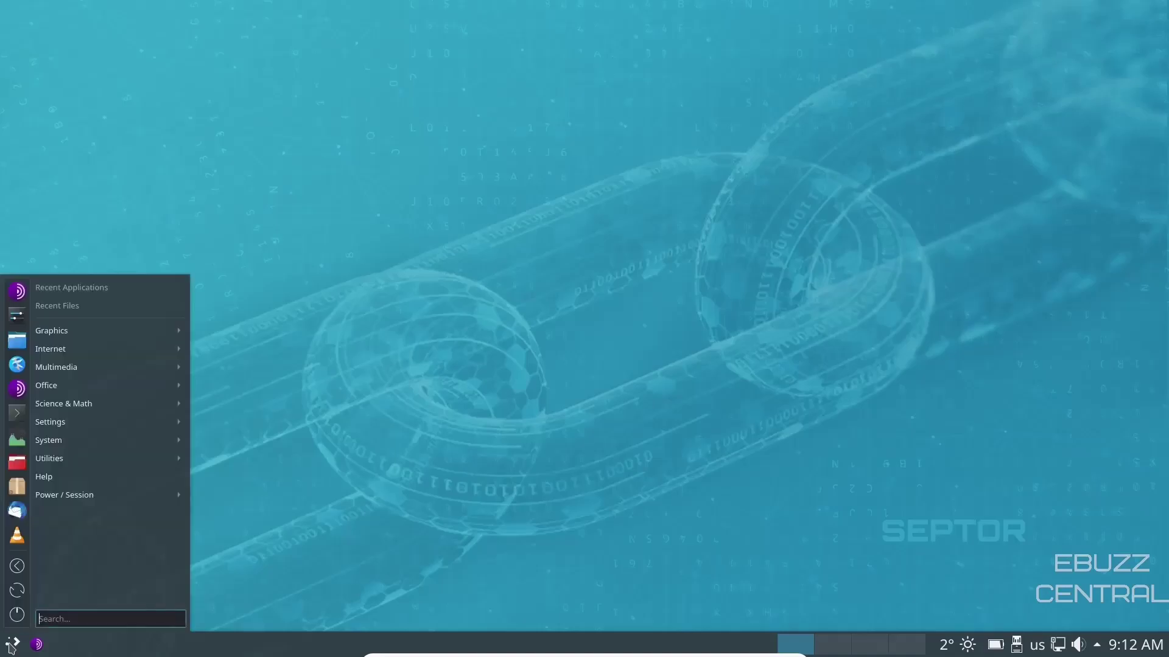
left_click(16, 341)
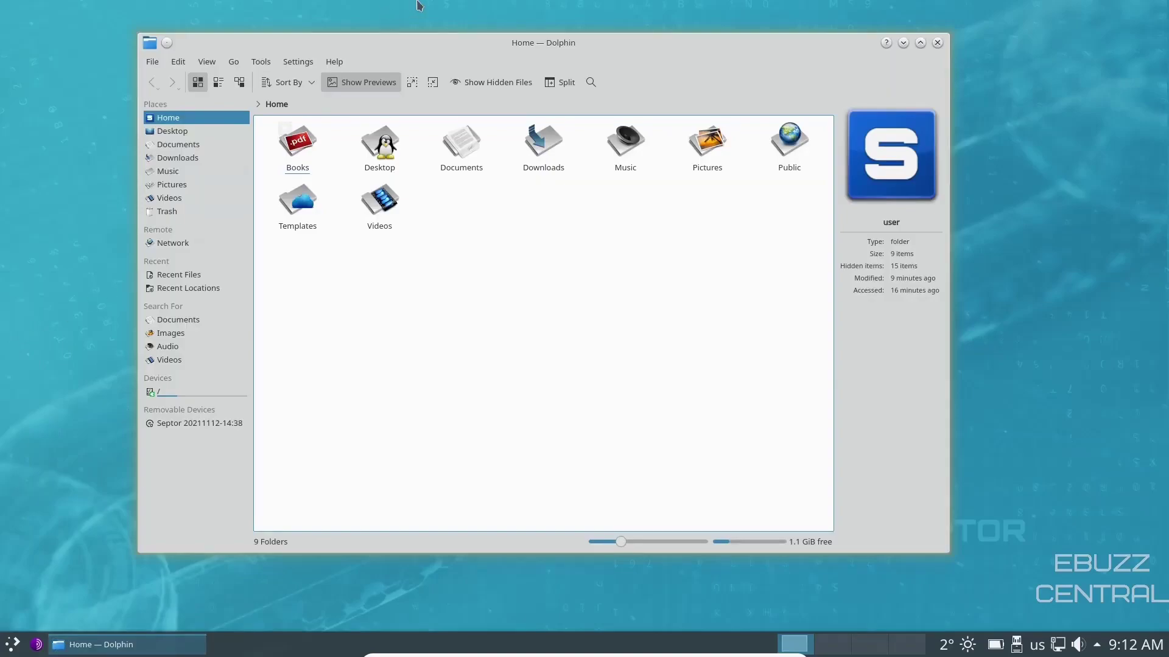
left_click_drag(604, 42, 627, 51)
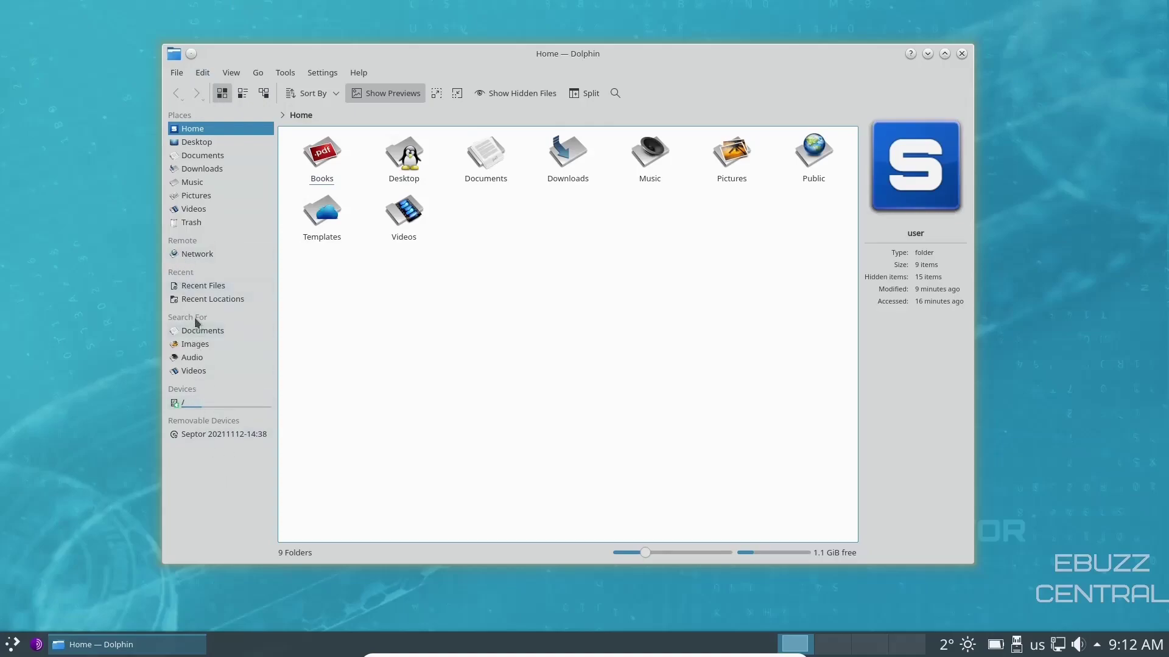
right_click(184, 279)
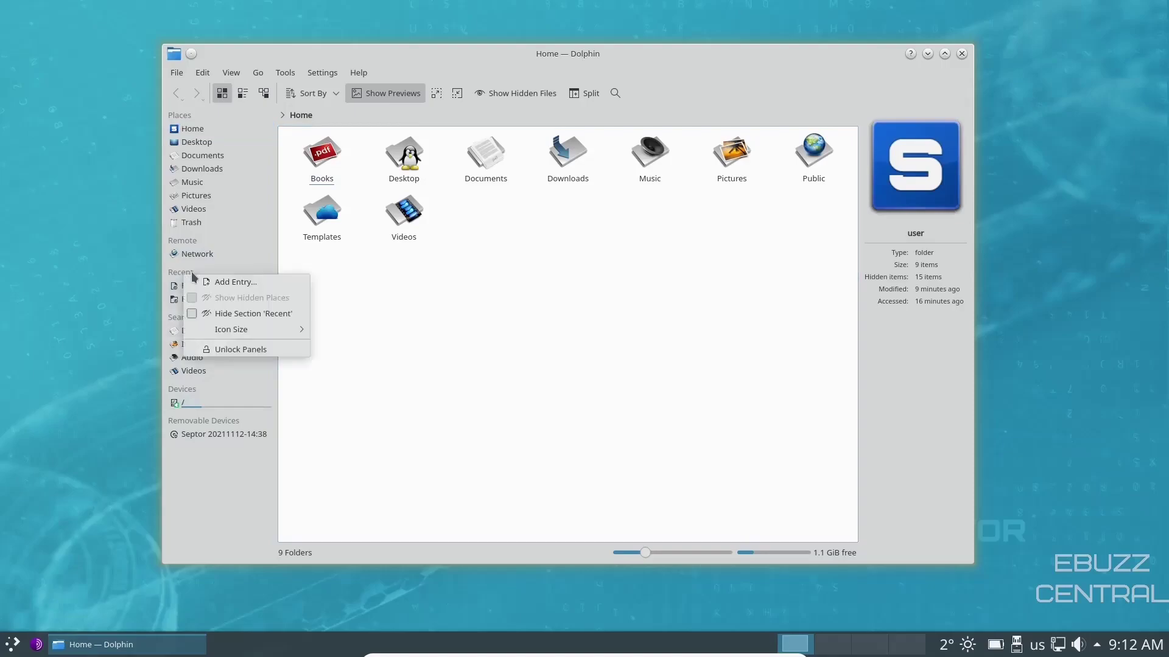
left_click(193, 316)
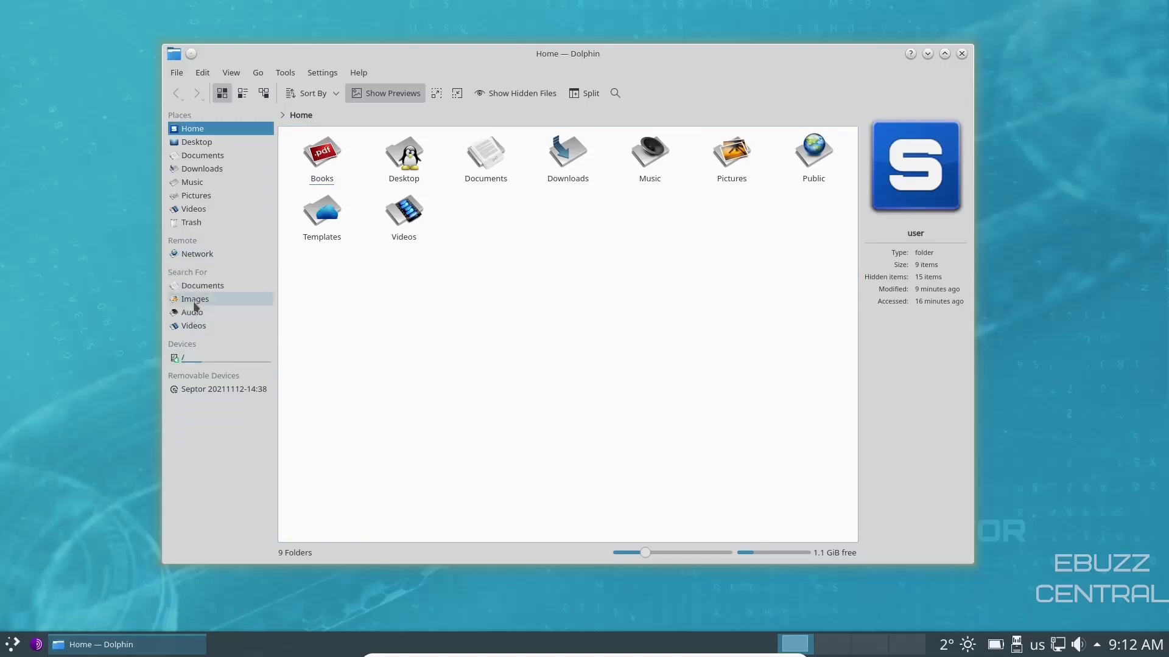
right_click(180, 276)
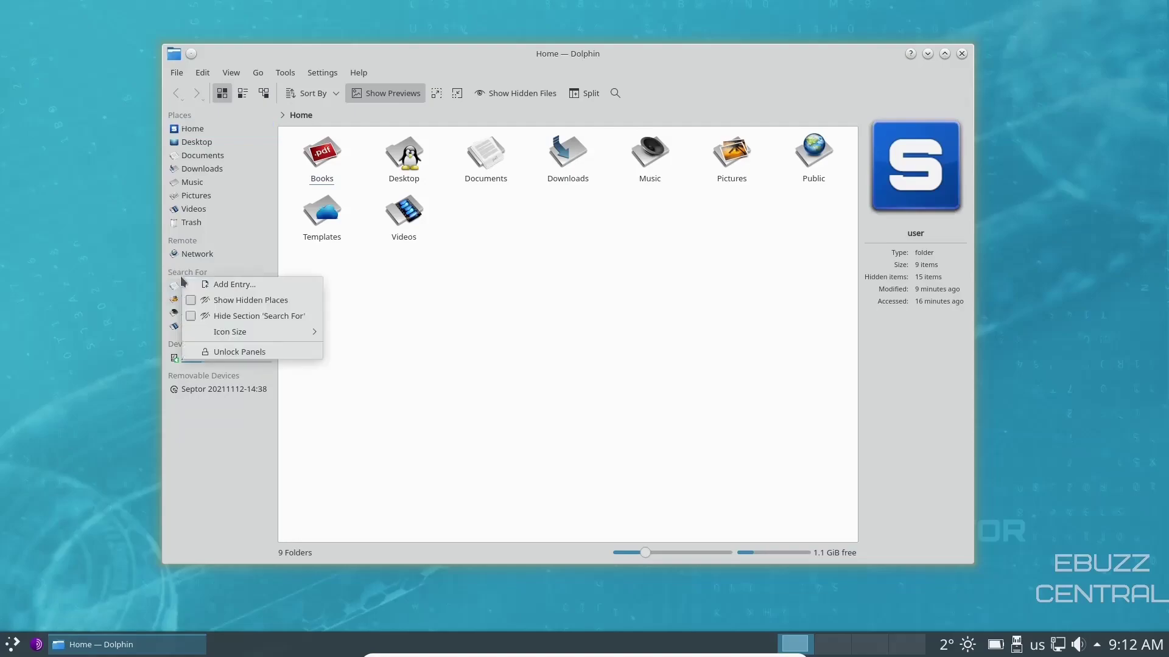
left_click(192, 316)
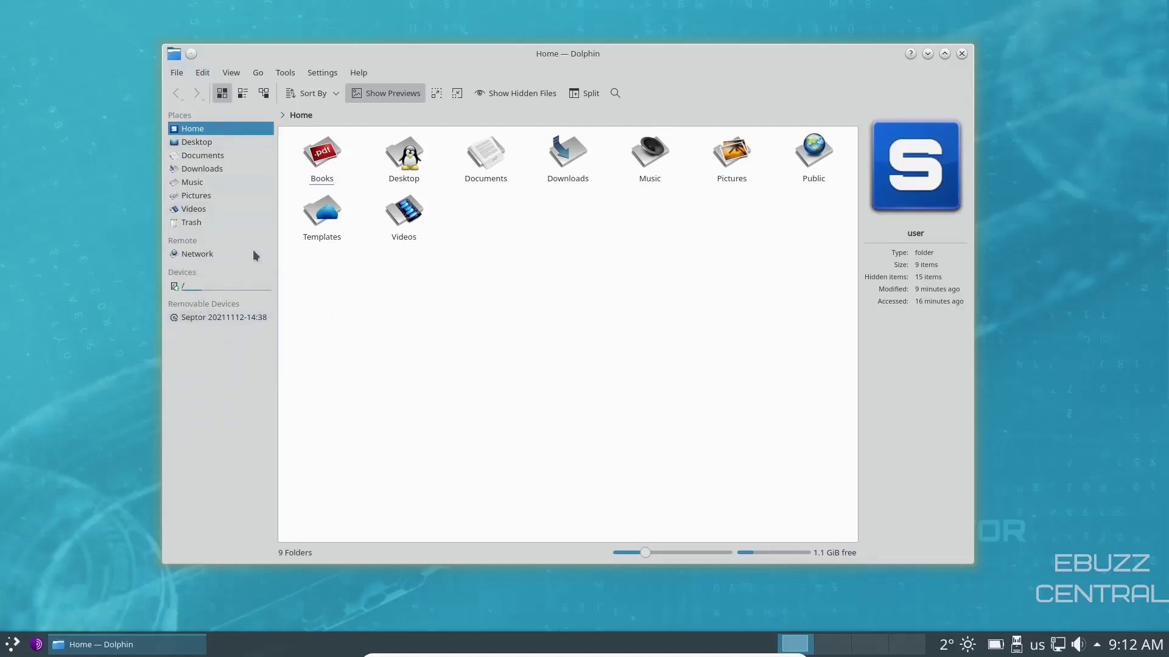
Set the Places panel icon size to Large (32x32).
right_click(211, 454)
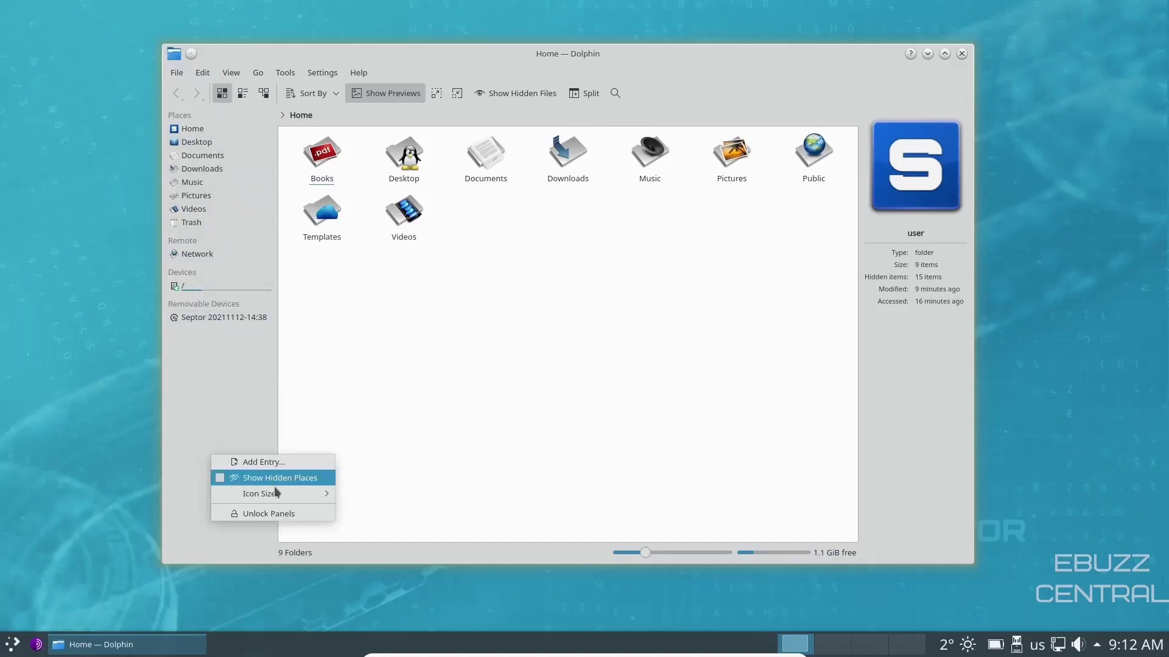
mouse_move(276, 493)
left_click(368, 524)
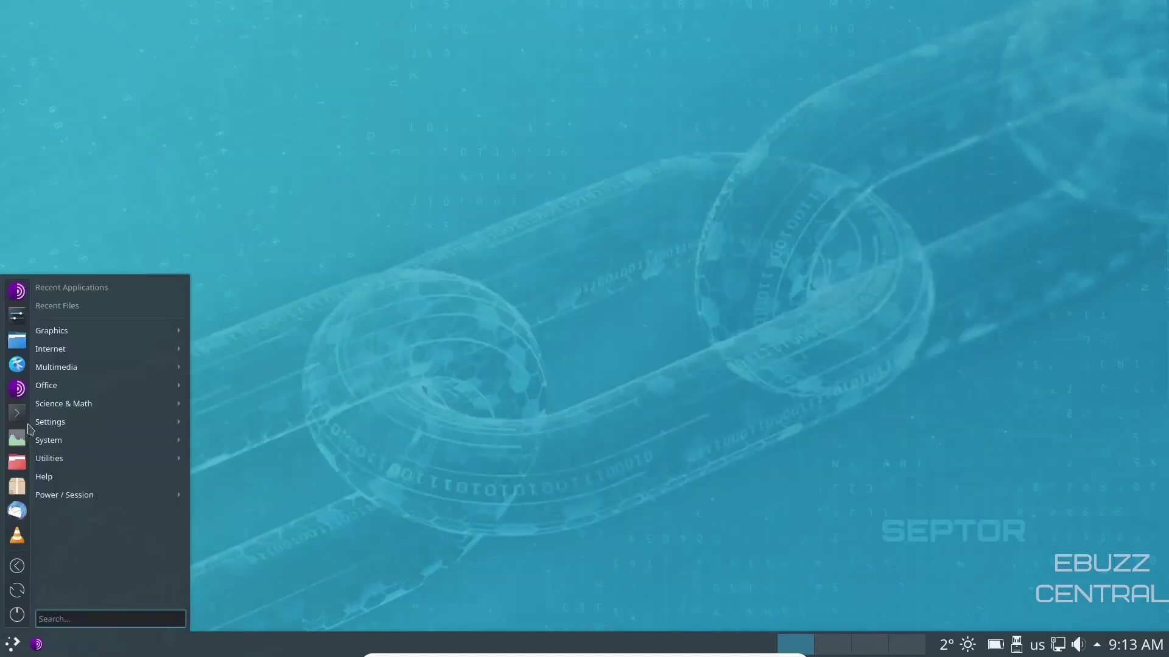
Pin the Dolphin and Konsole favourites to the Task Manager.
right_click(18, 342)
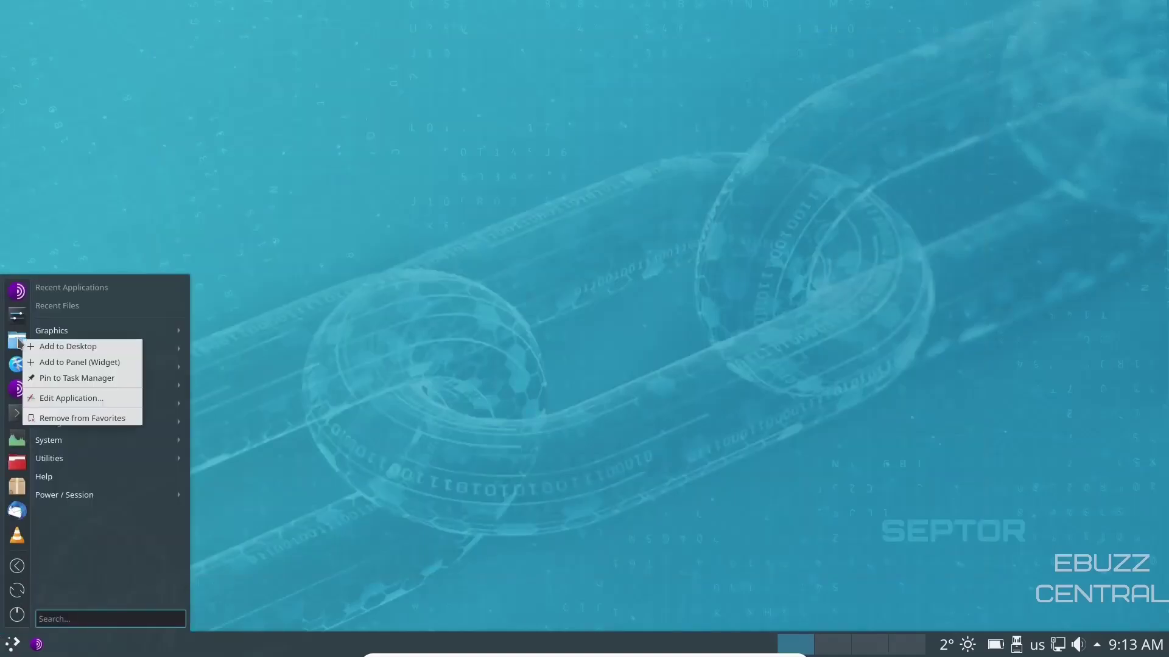
left_click(73, 377)
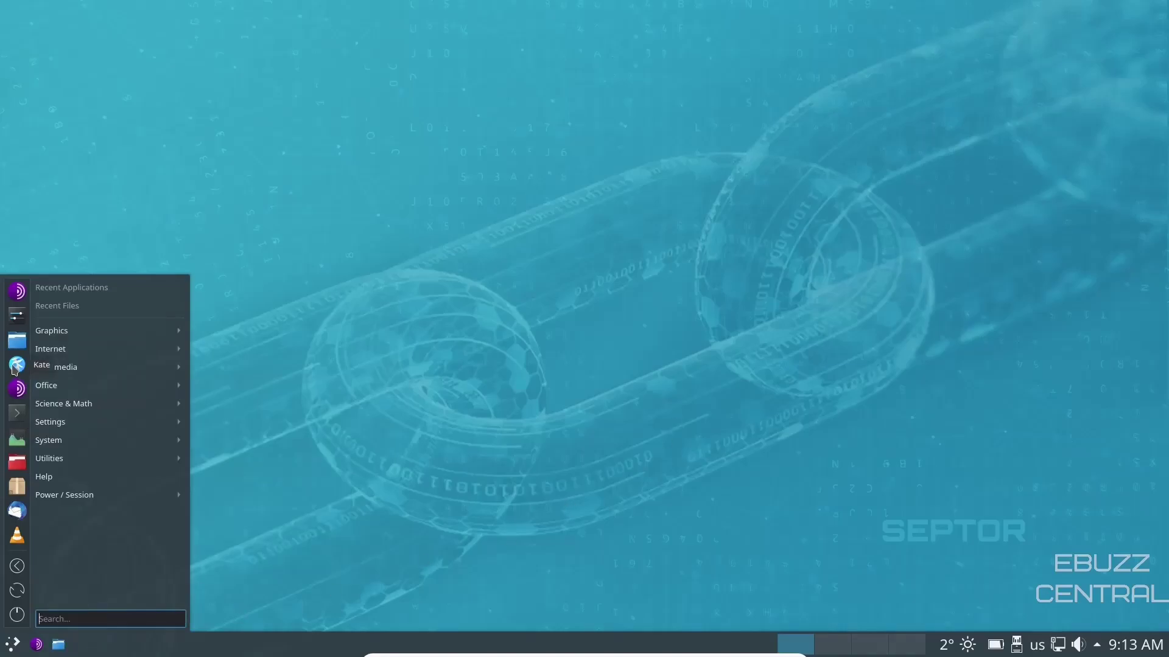
right_click(17, 415)
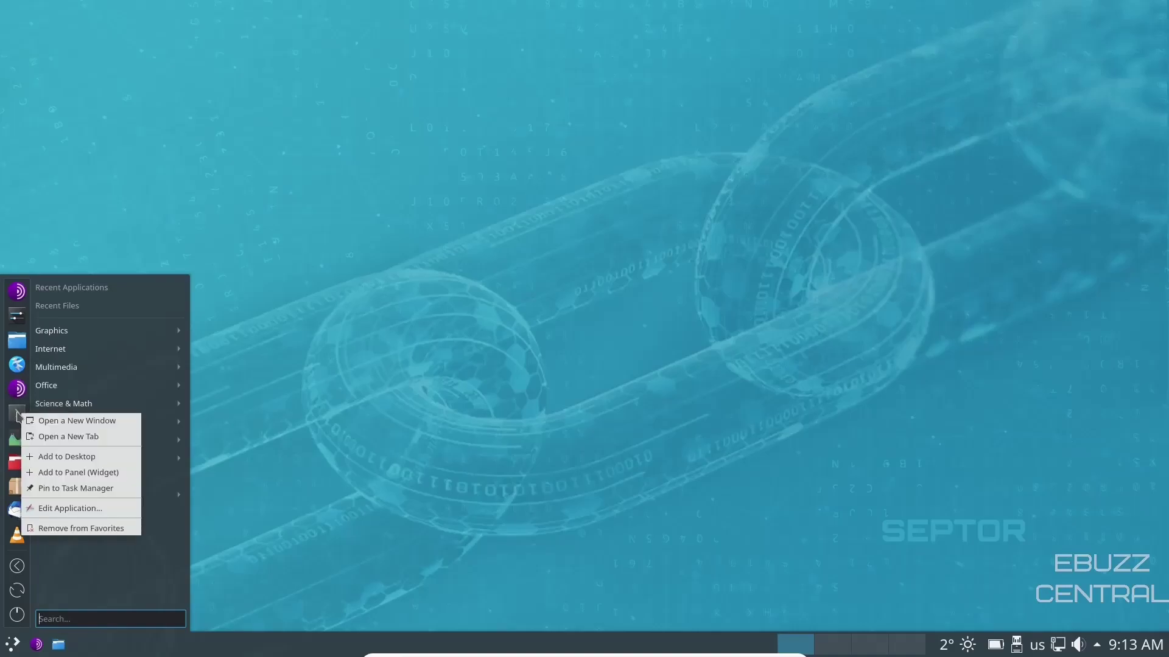
left_click(50, 489)
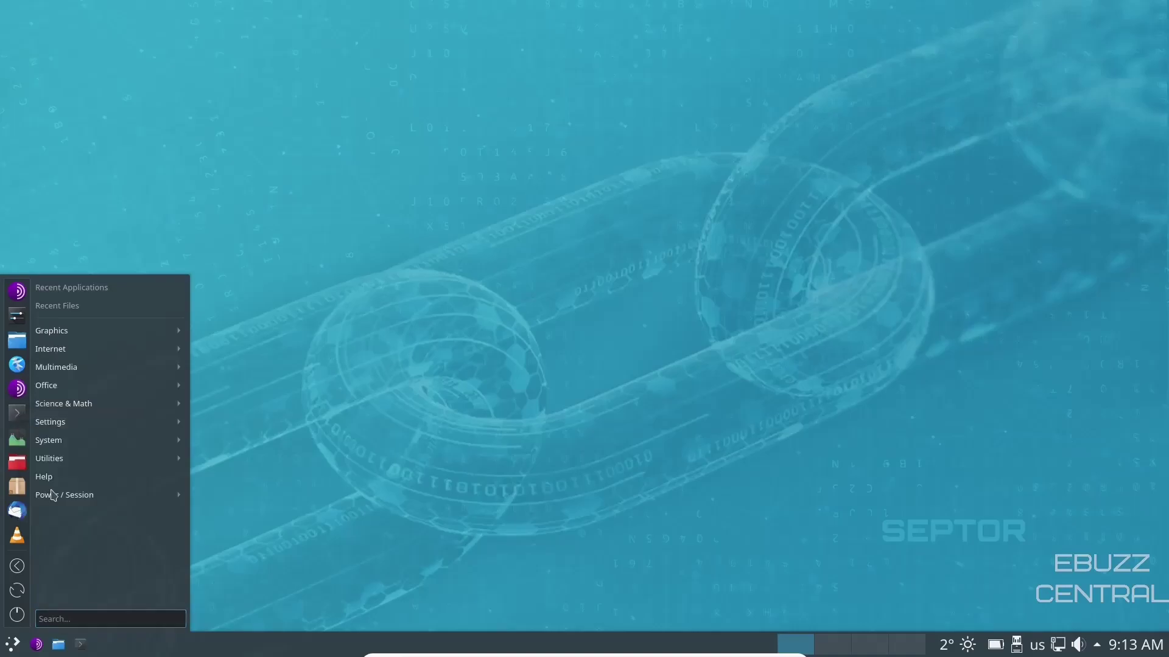
Open Konsole, try htop, then run top to show the live process list.
left_click(80, 644)
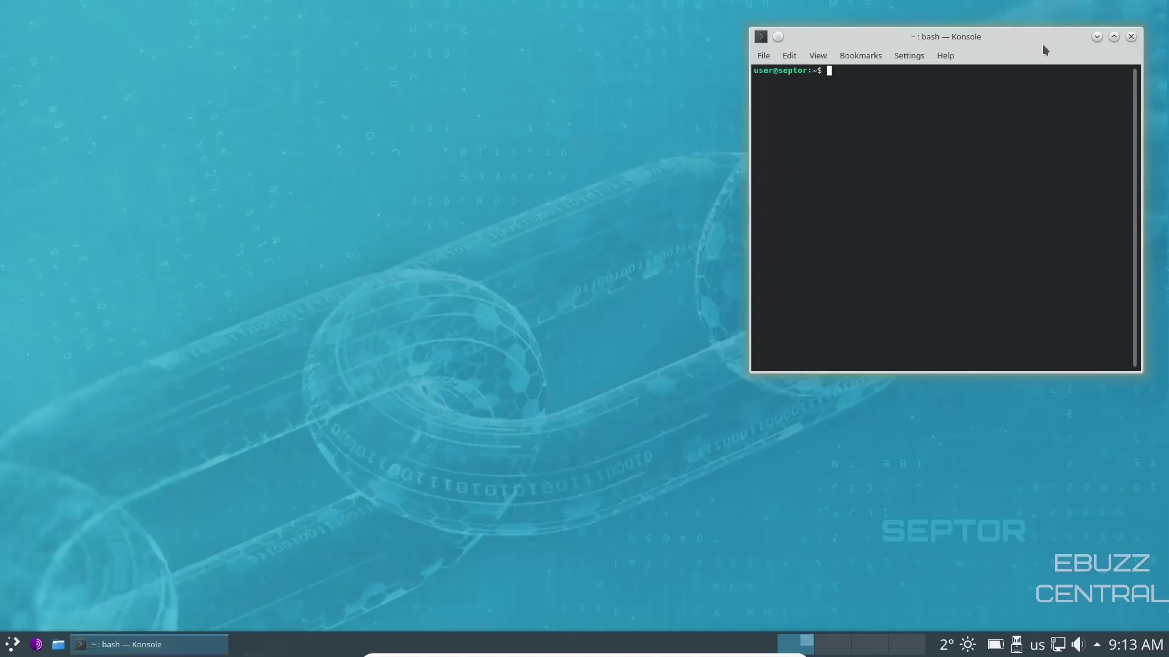
type("htop")
key("Return")
type("top")
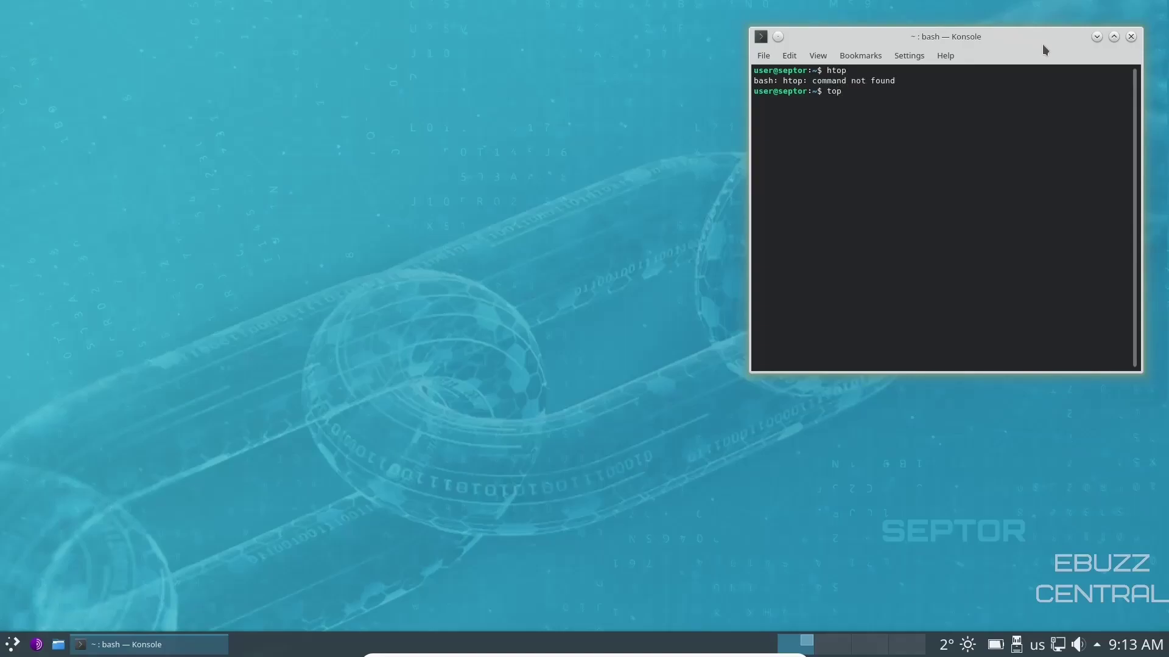
key("Return")
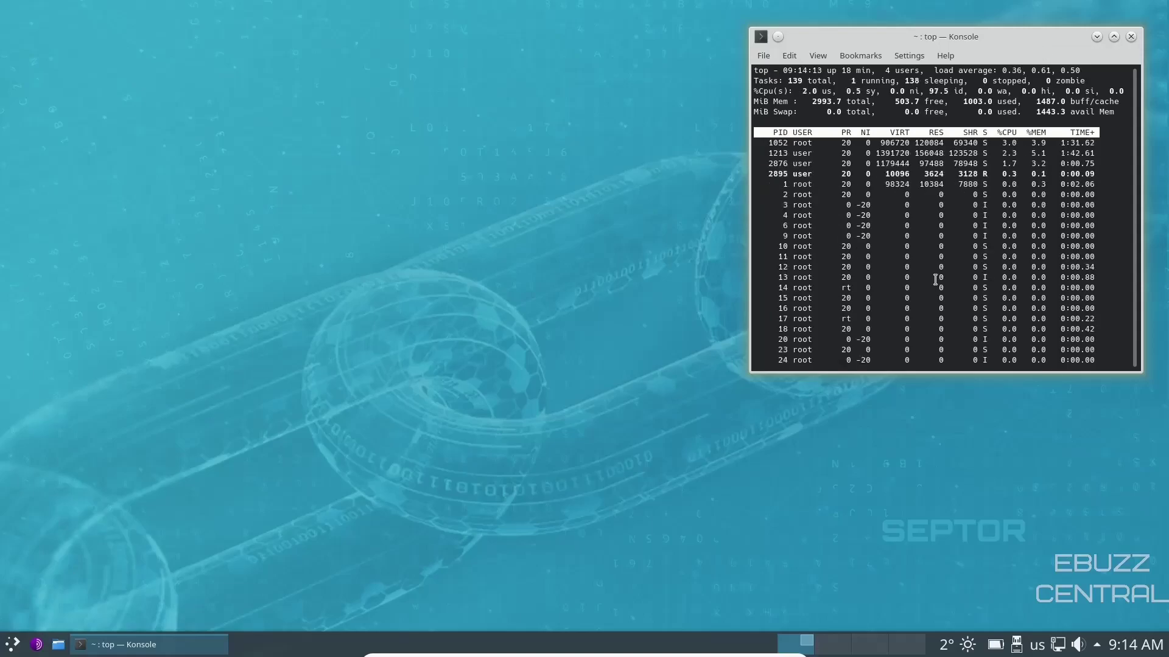
Close the terminal running top, run neofetch in a new Konsole, then close Konsole.
left_click(1132, 38)
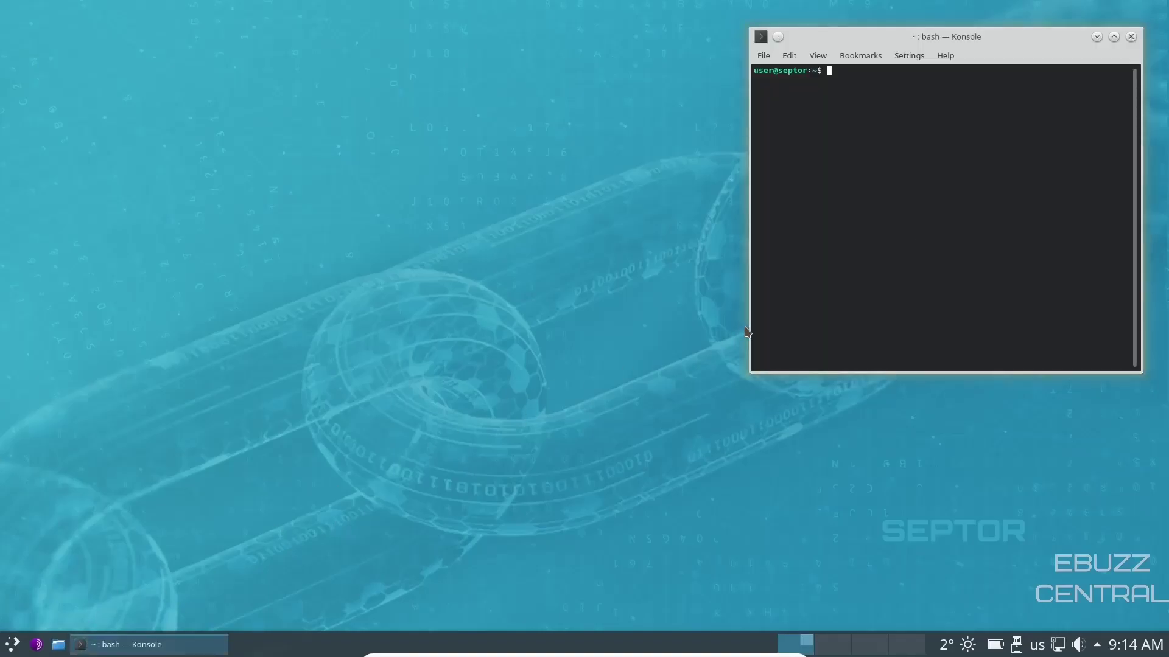
type("neofetch")
key("Return")
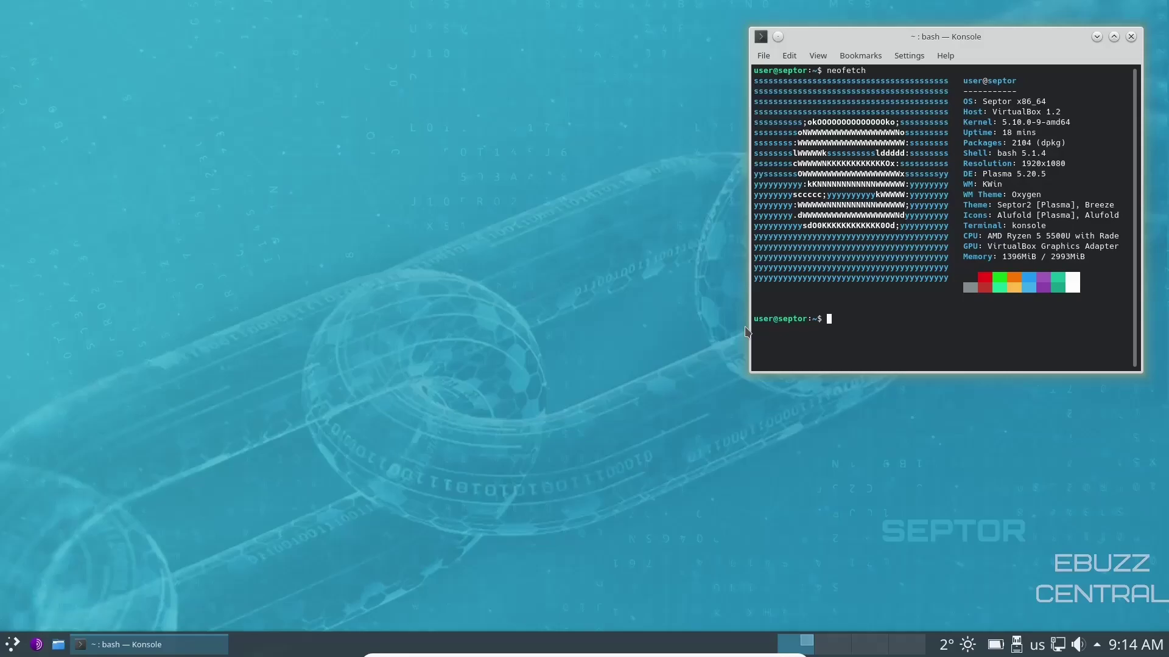
left_click(1130, 36)
Open System Monitor full-screen, view its System Load graphs, then restore it to the Process Table.
left_click(12, 644)
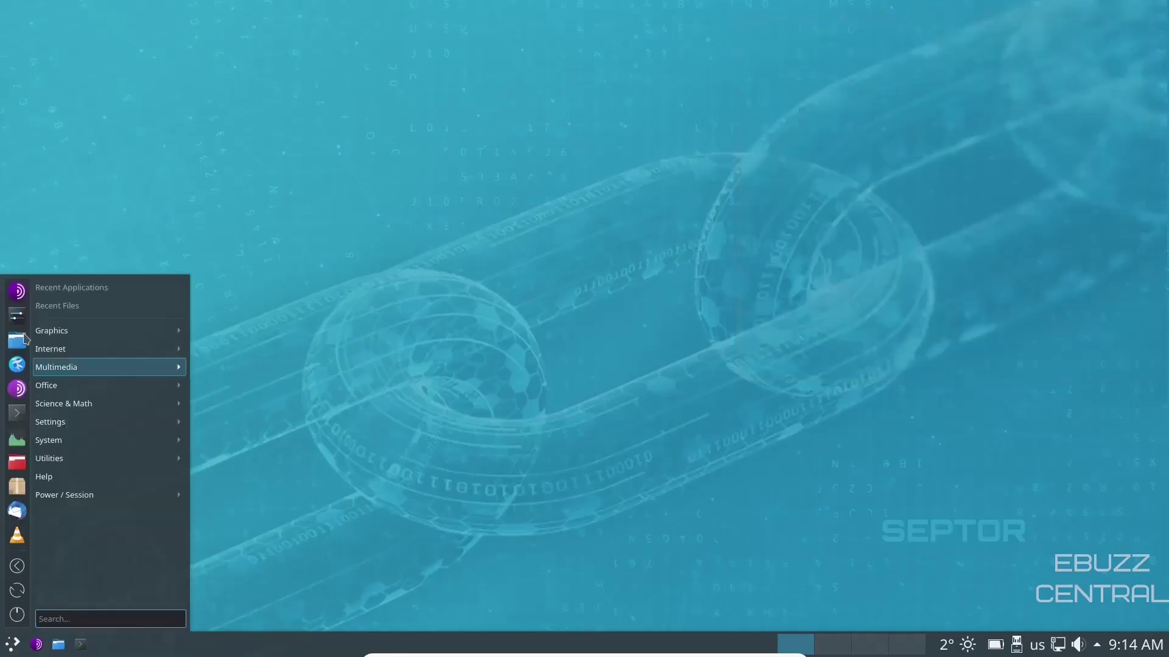
left_click(18, 440)
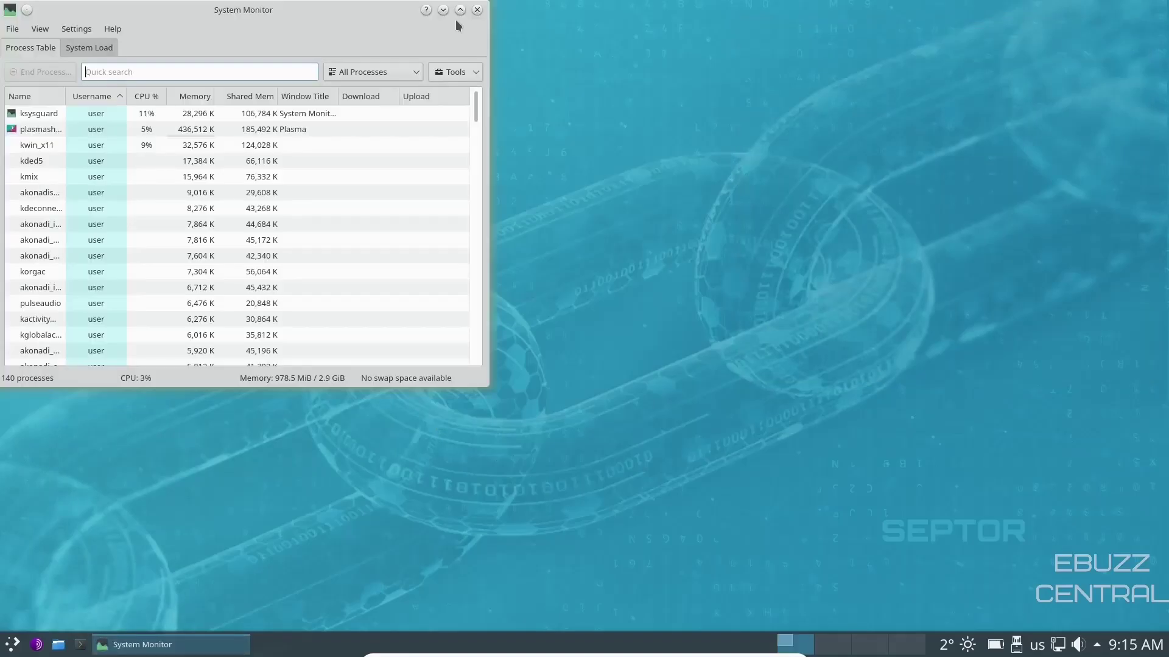
left_click(460, 10)
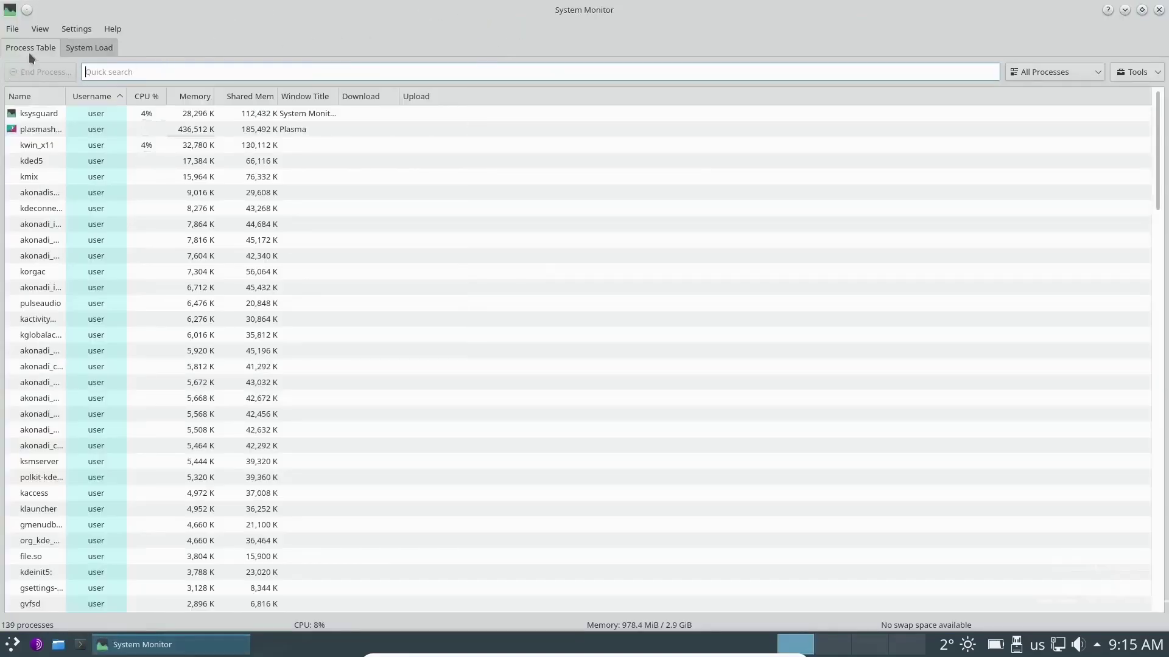
left_click(90, 46)
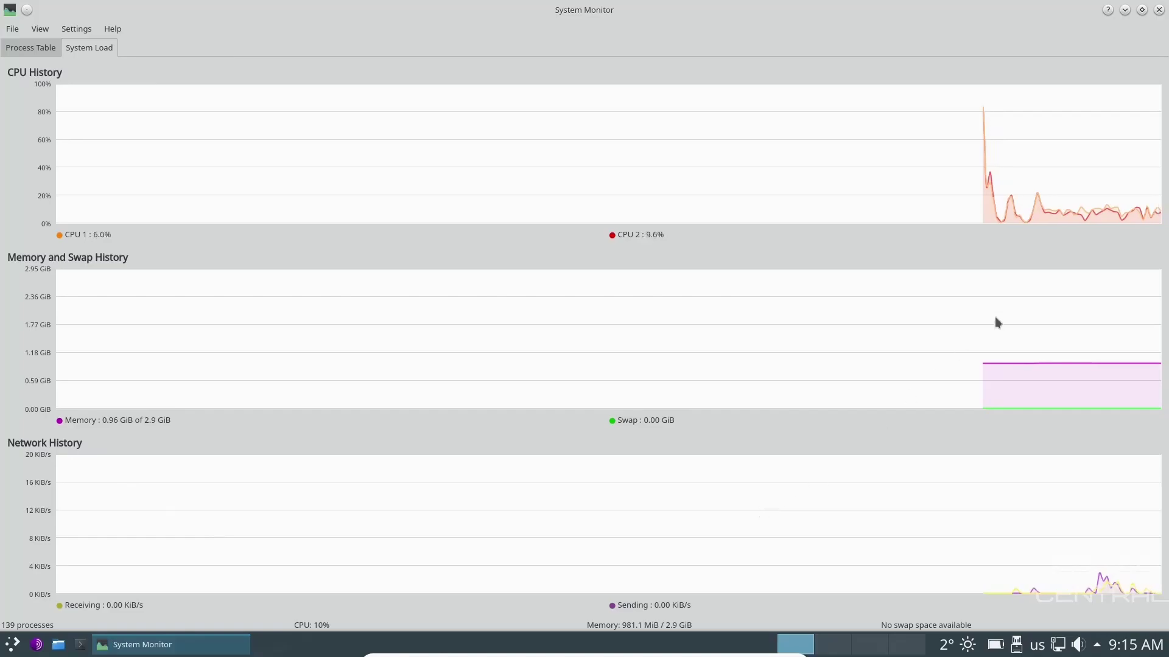
left_click(1142, 10)
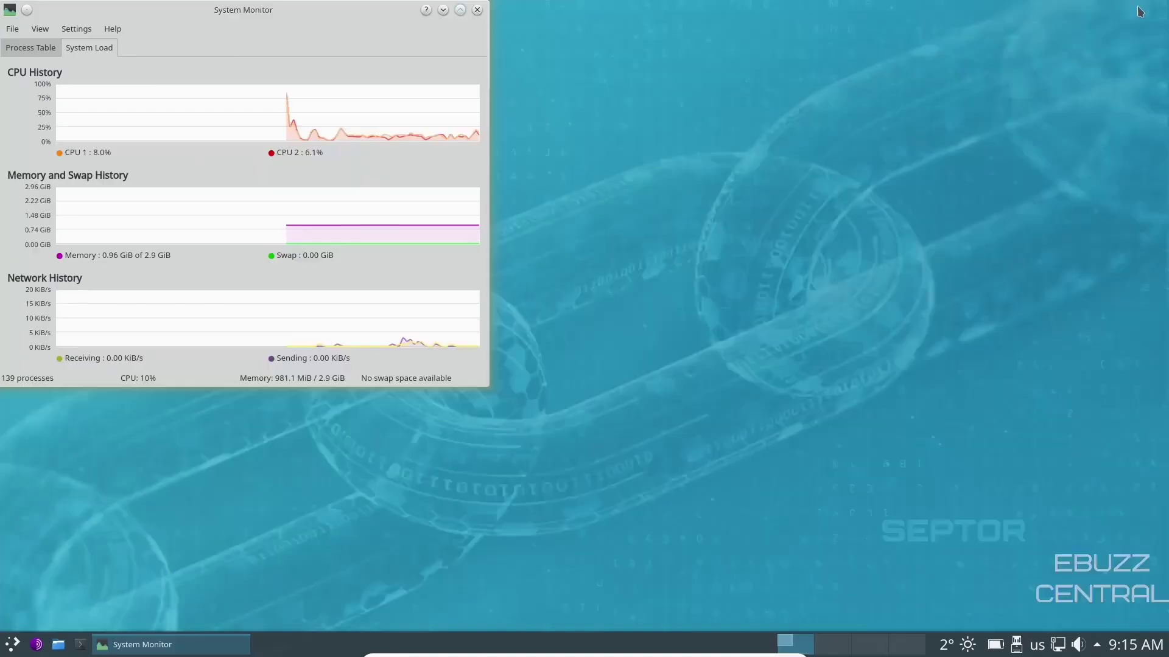
left_click(23, 50)
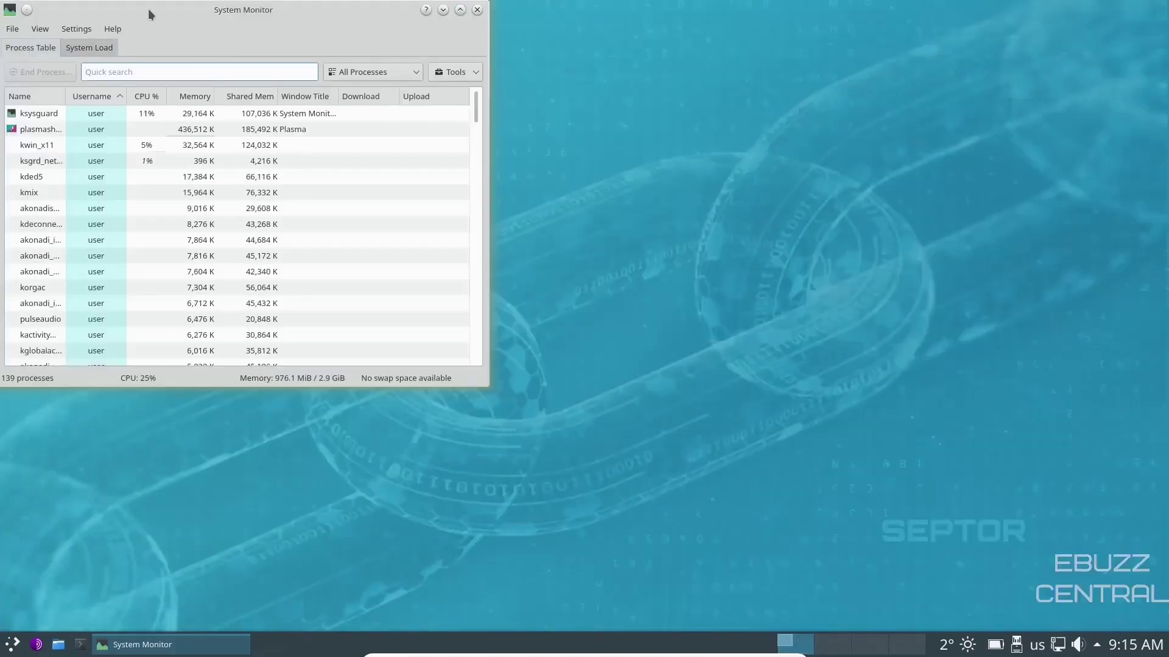
left_click_drag(163, 10, 478, 74)
scroll(478, 258, "down", 10)
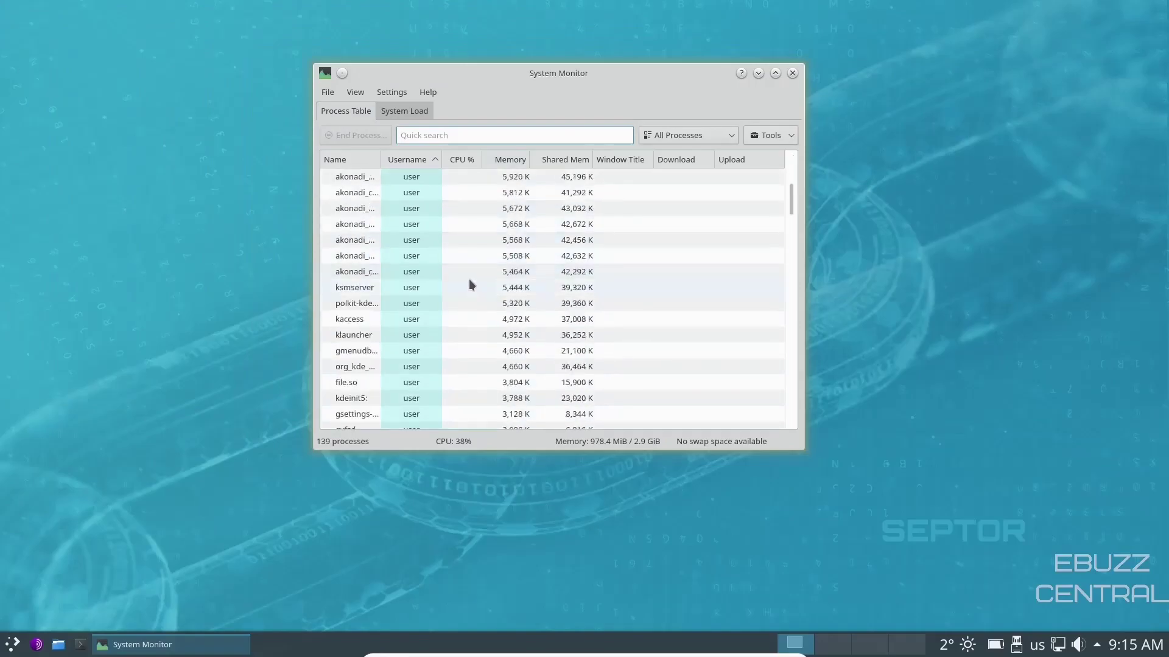
scroll(468, 287, "down", 8)
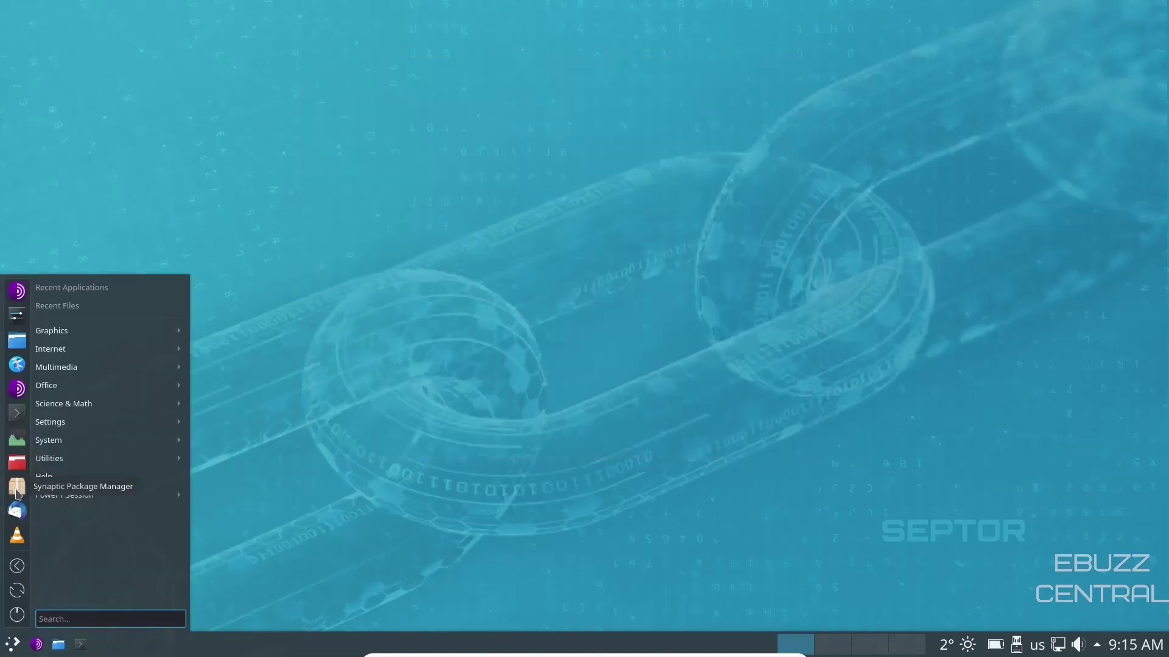
Launch Synaptic Package Manager, dismiss its Quick Introduction and maximize the window.
left_click(17, 487)
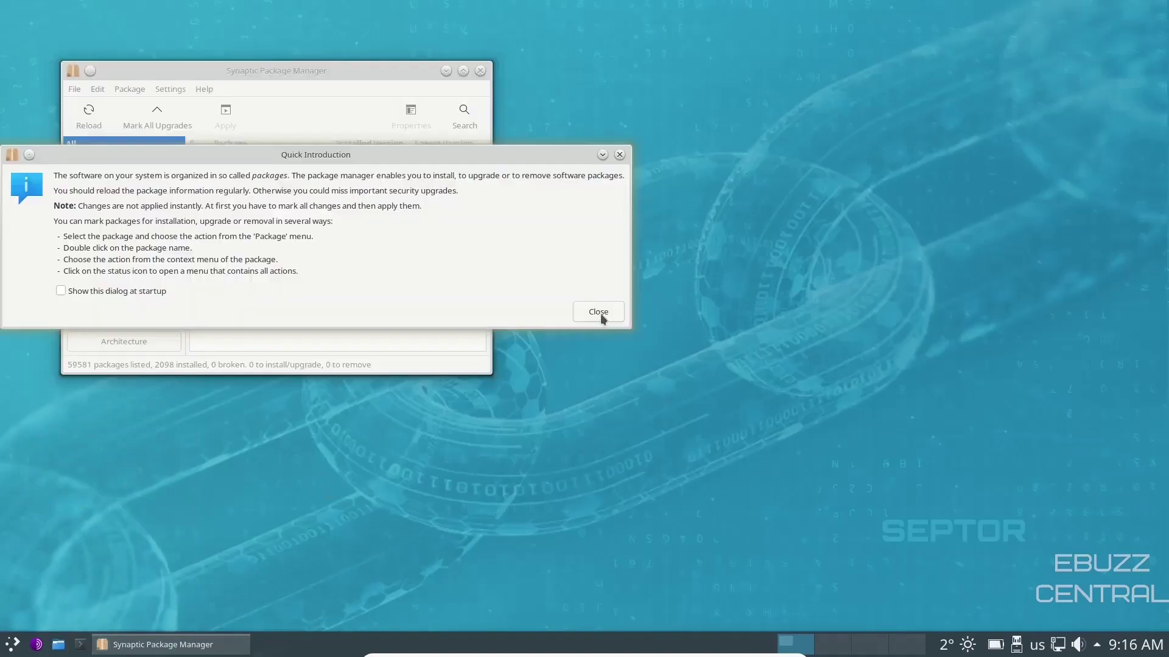
left_click(598, 312)
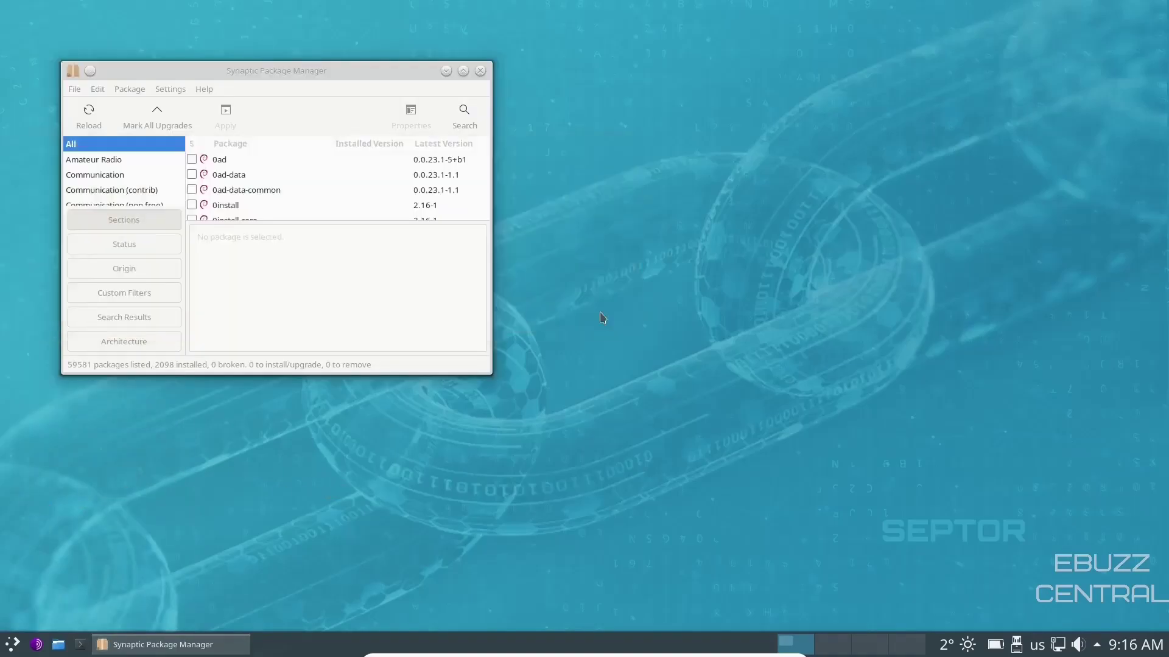
left_click(462, 71)
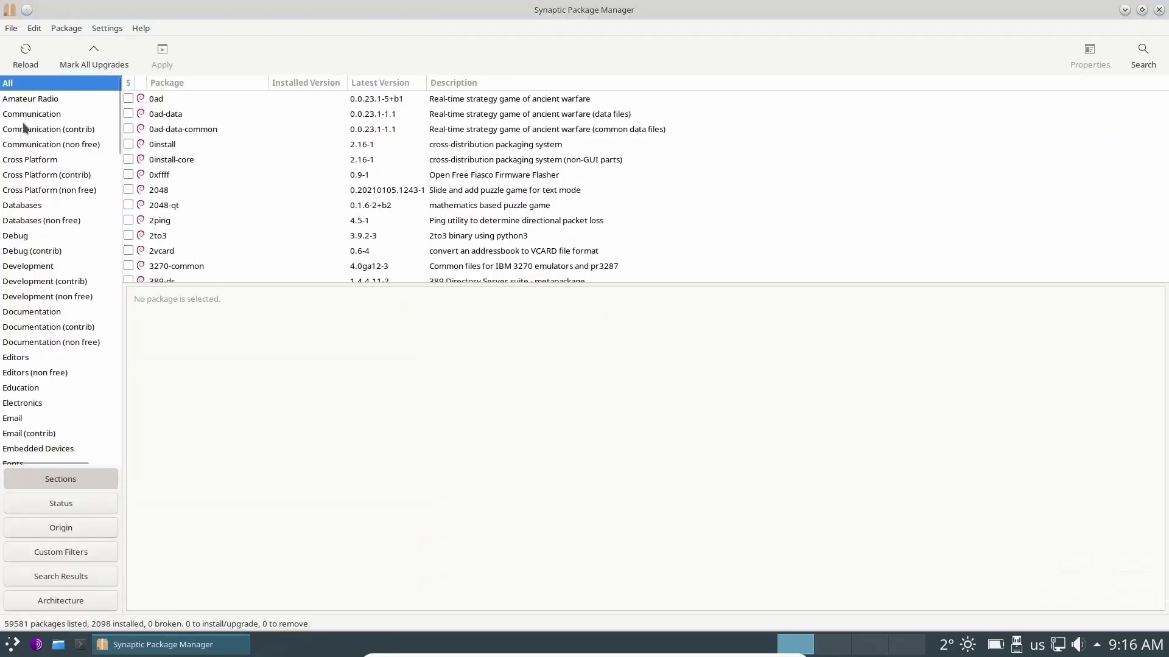
View packages by Status, Origin, Custom Filters, Search Results and Architecture, then return to Sections.
scroll(29, 108, "down", 20)
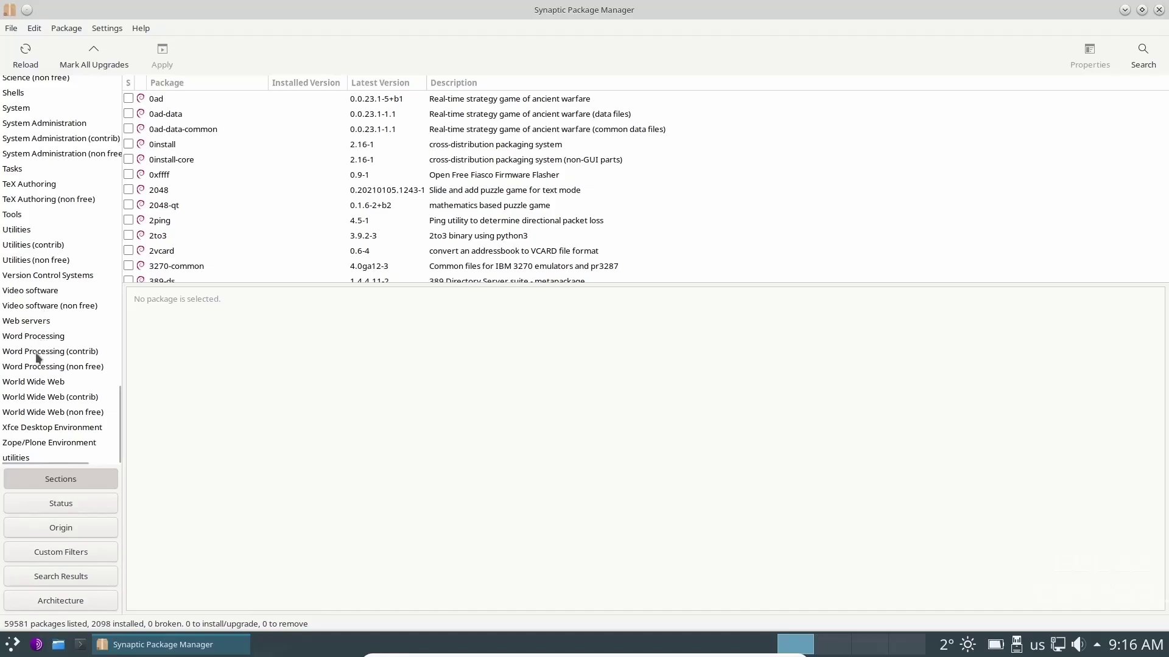
left_click(62, 502)
left_click(58, 527)
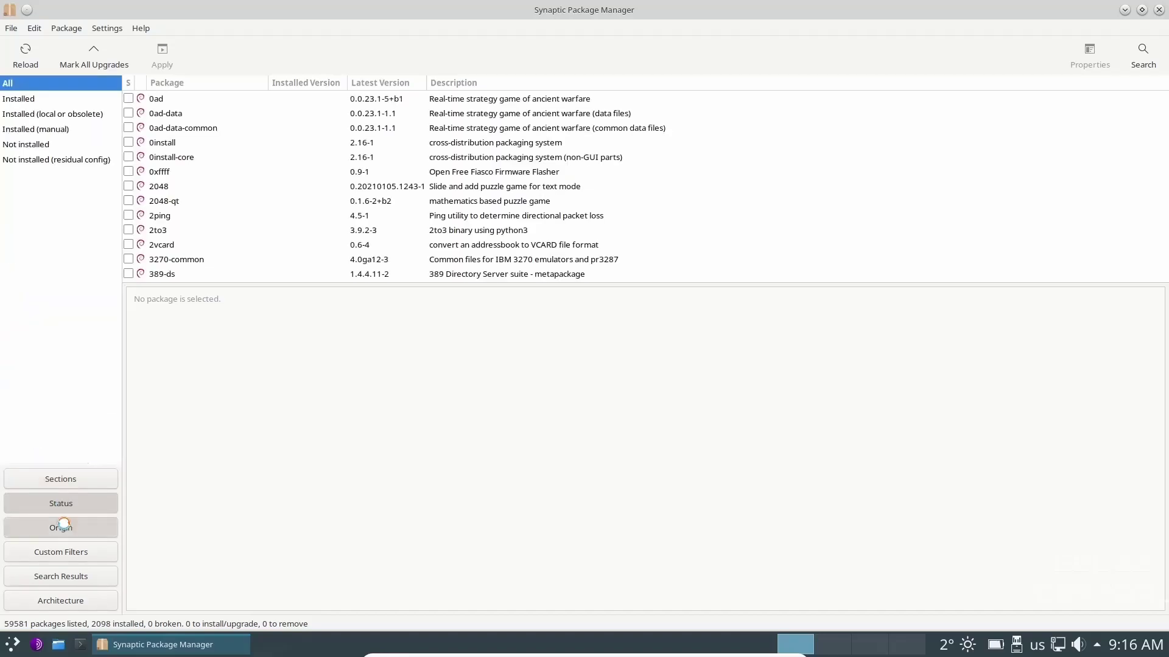
left_click(62, 555)
left_click(63, 577)
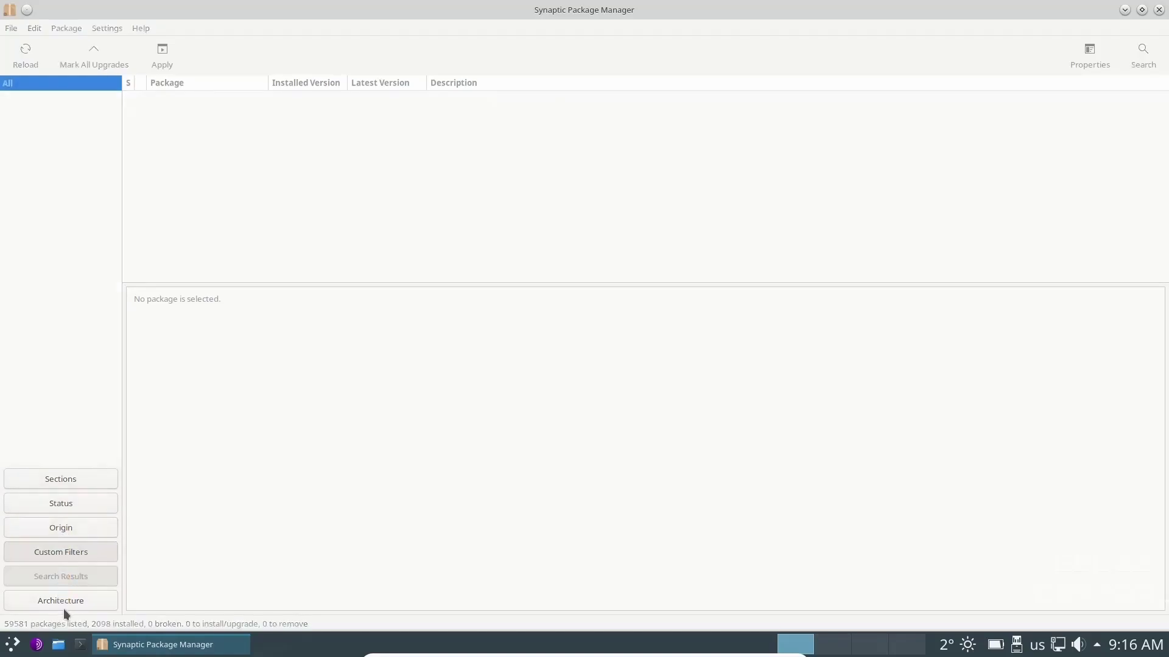
left_click(64, 602)
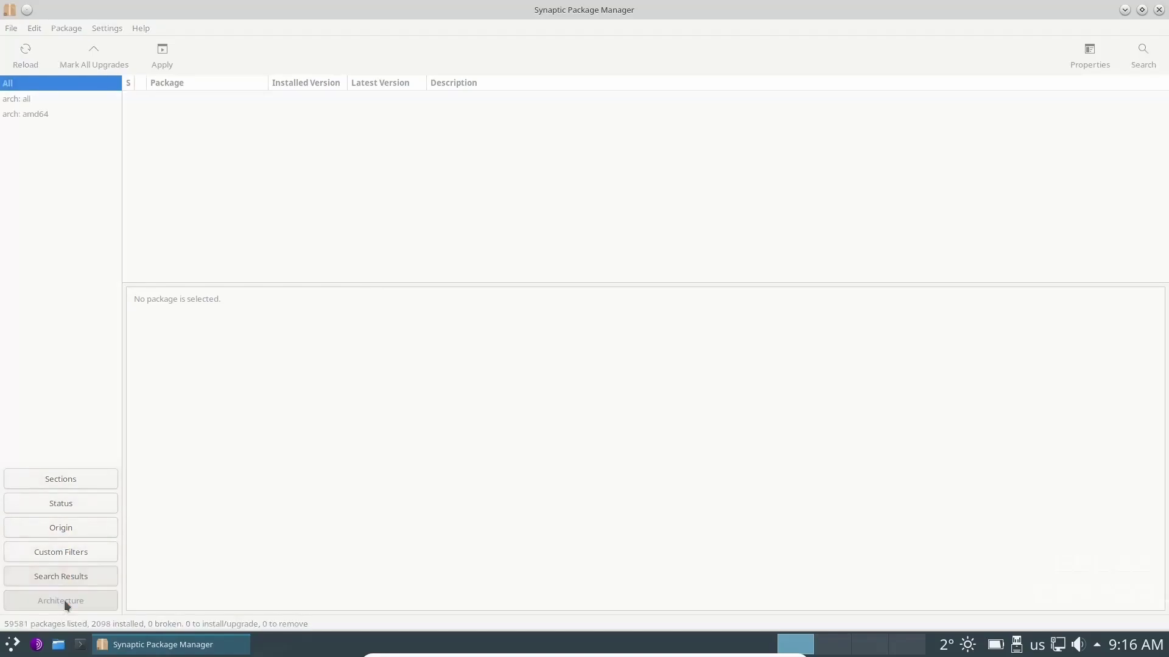
left_click(57, 480)
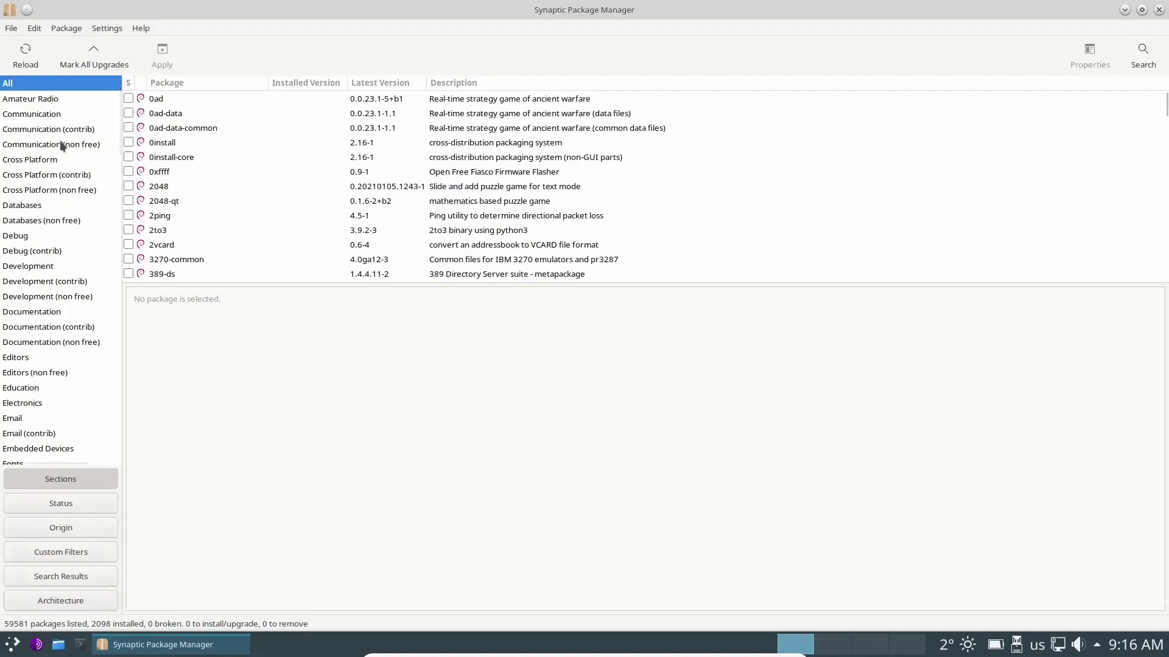
Search for obs-studio and mark it for installation, accepting its required extra packages.
left_click(1142, 59)
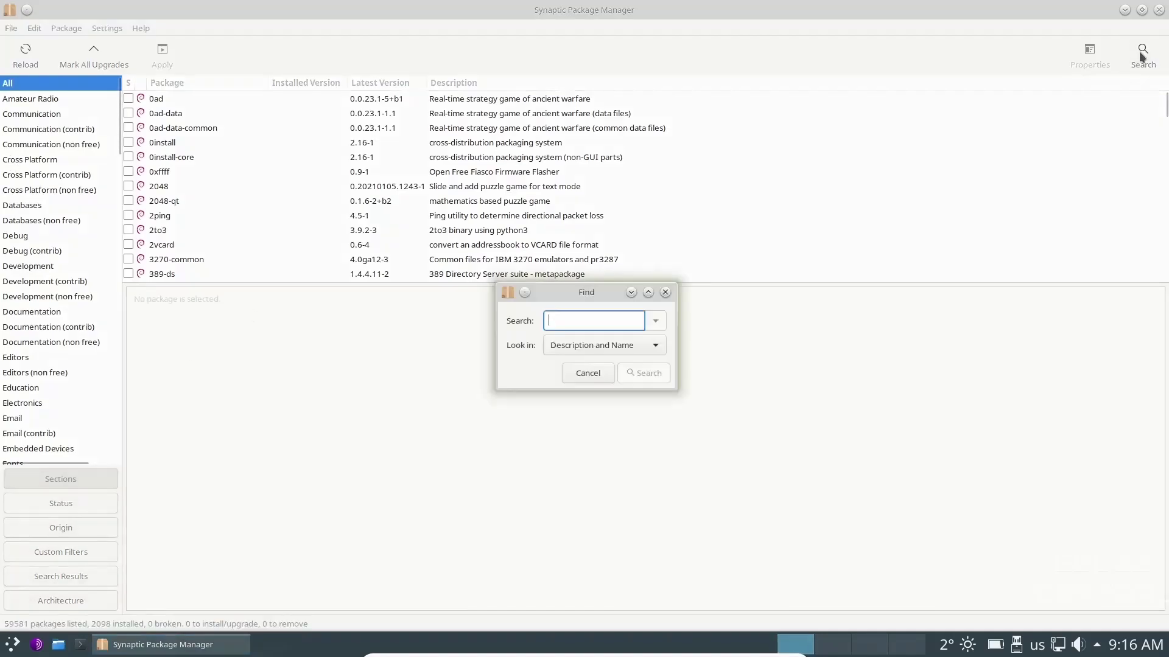
type("ob")
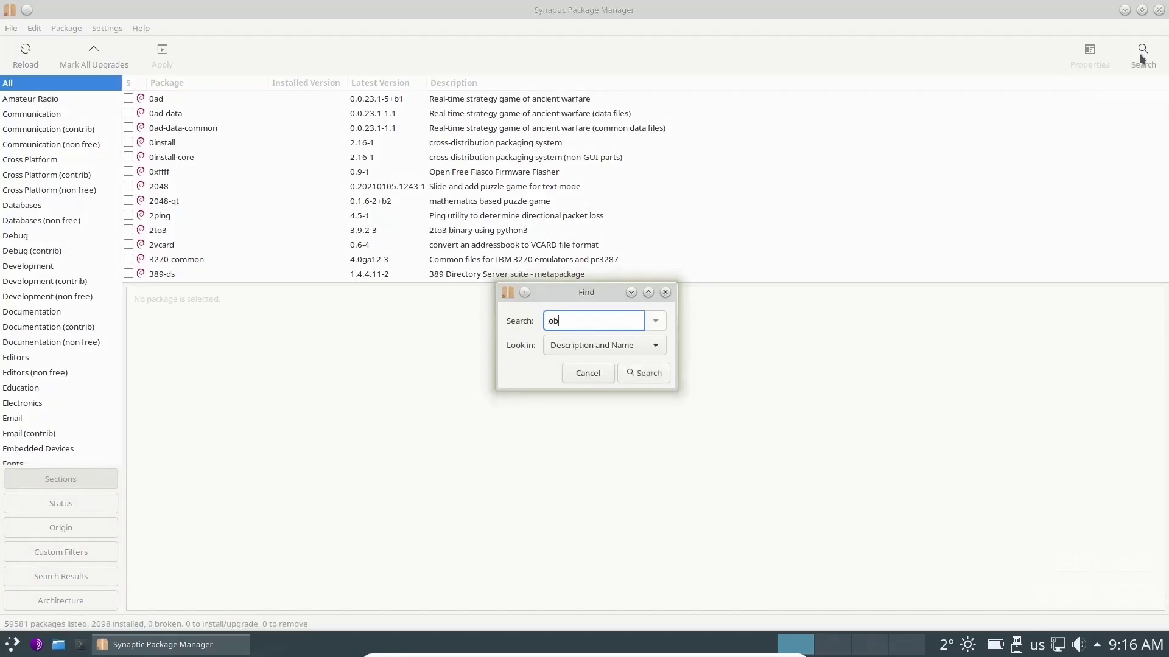
type("s-studio")
key("Return")
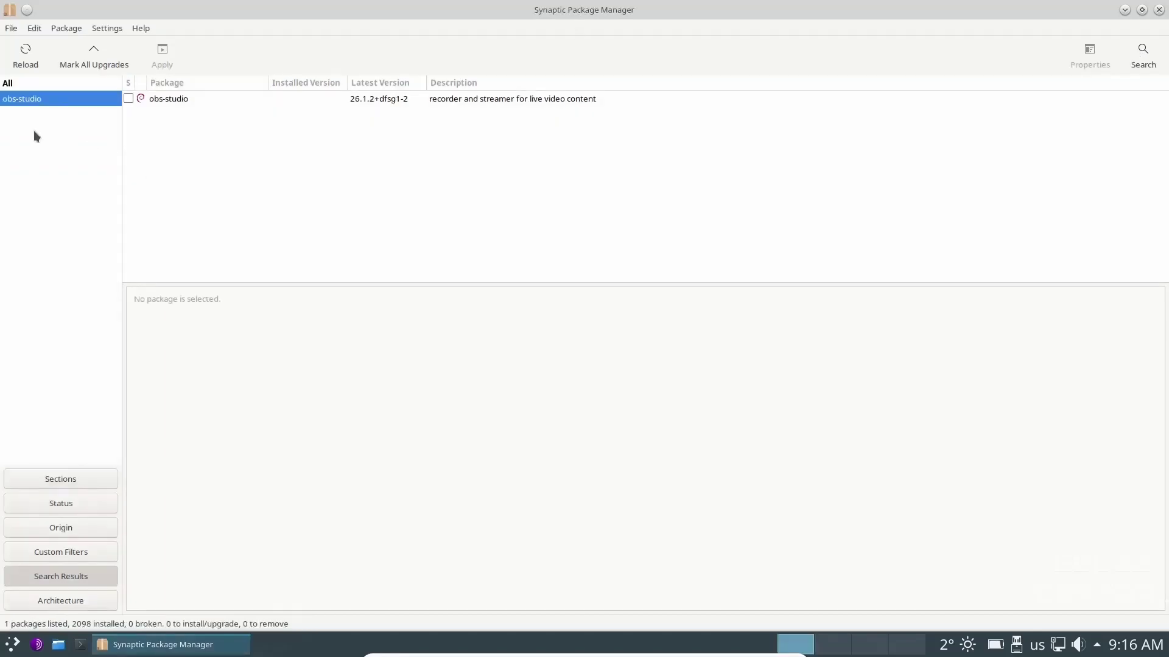
left_click(128, 97)
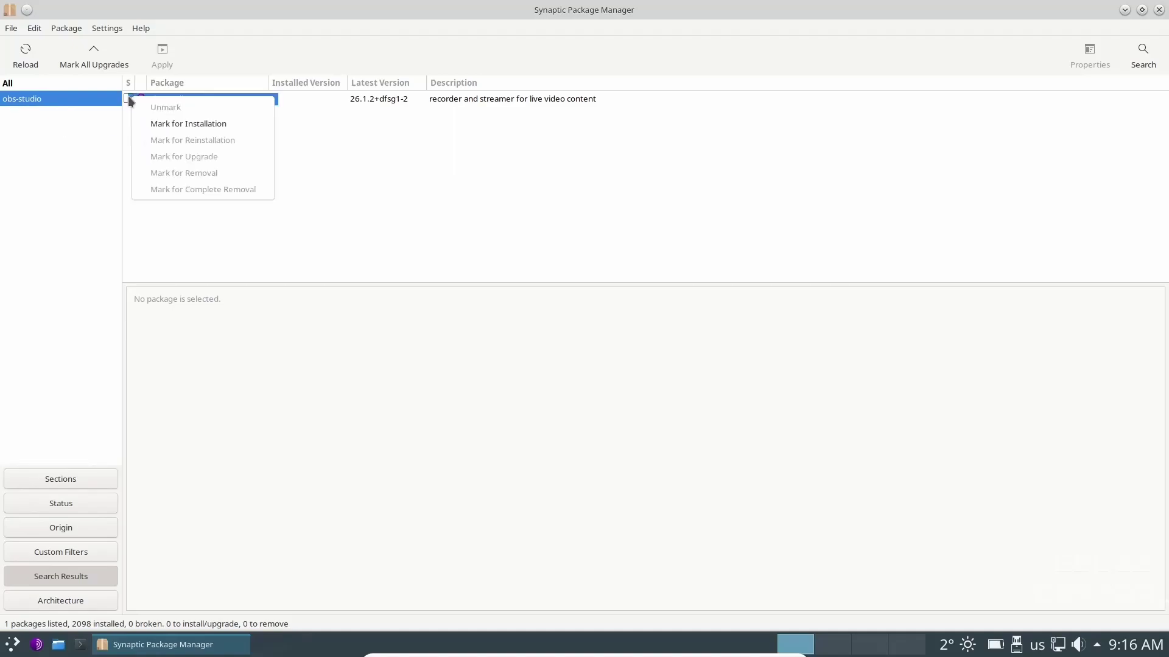
left_click(160, 123)
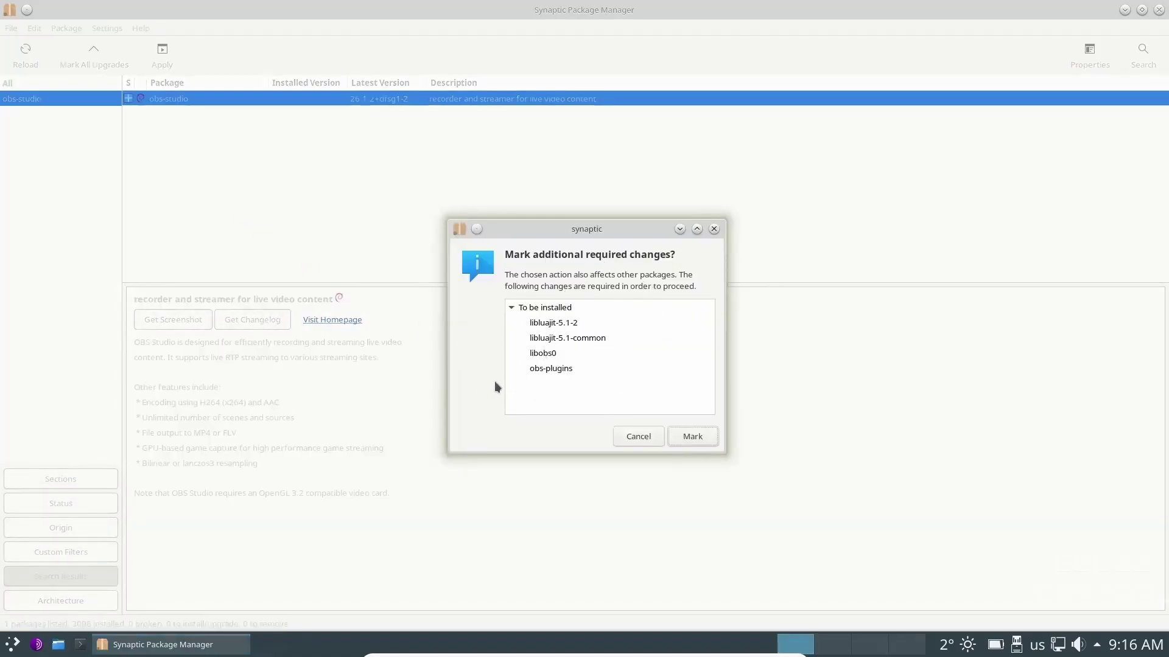
left_click(682, 439)
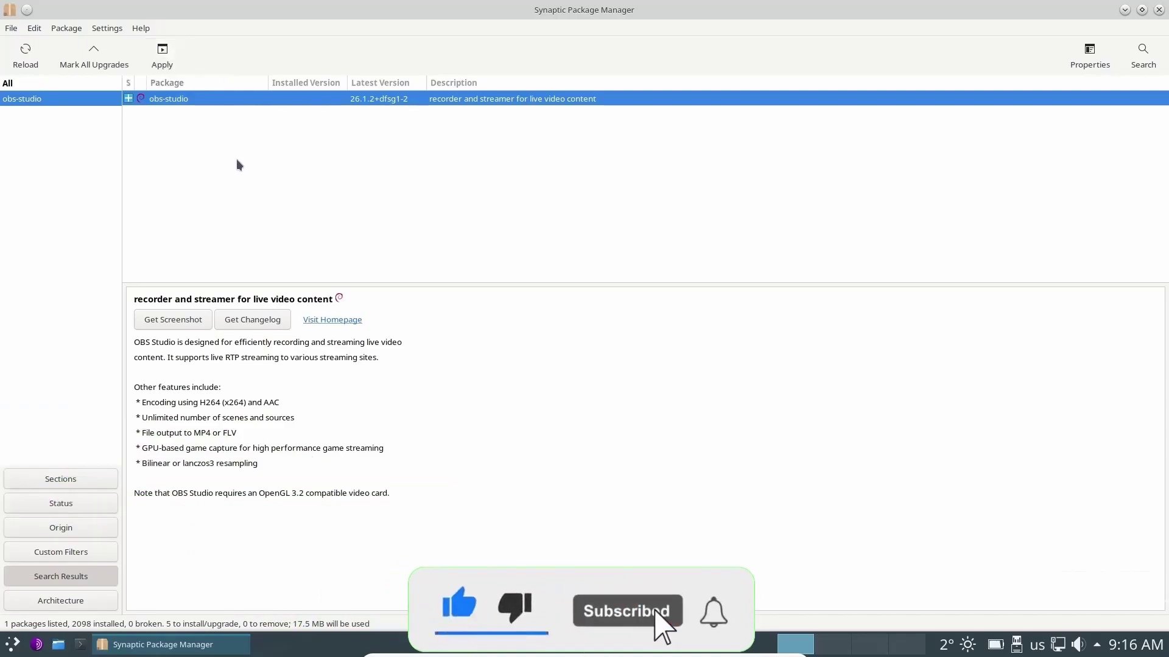
Search for kdenlive and mark it for installation along with its required packages.
left_click(1140, 61)
type("kdenlive")
key("Return")
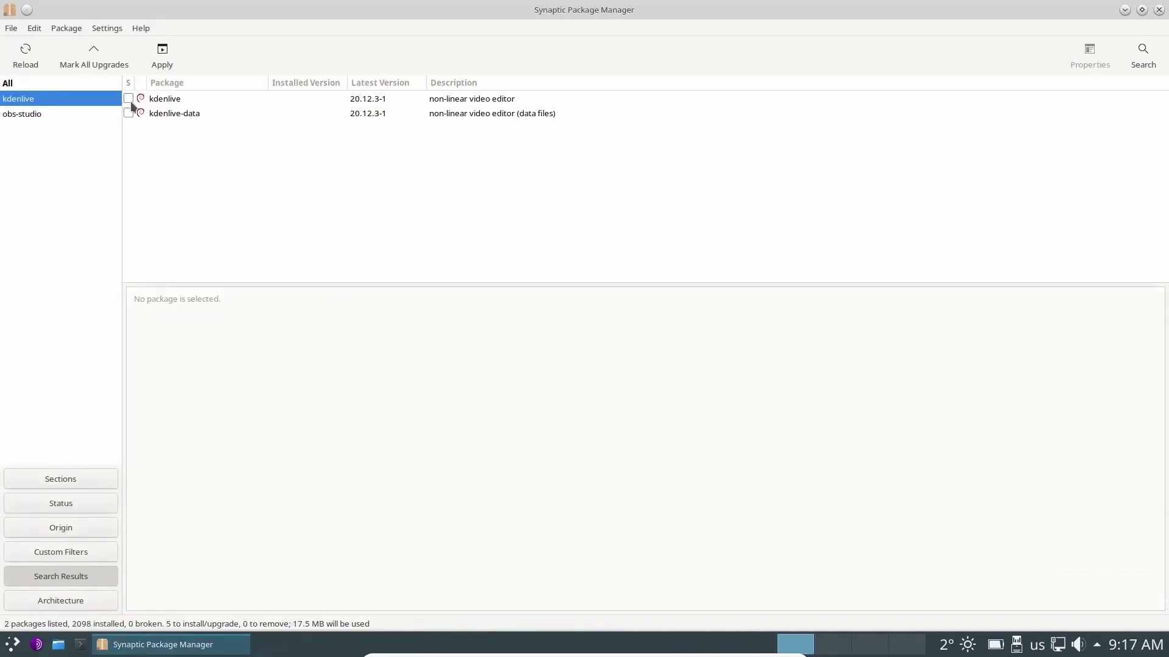
left_click(128, 99)
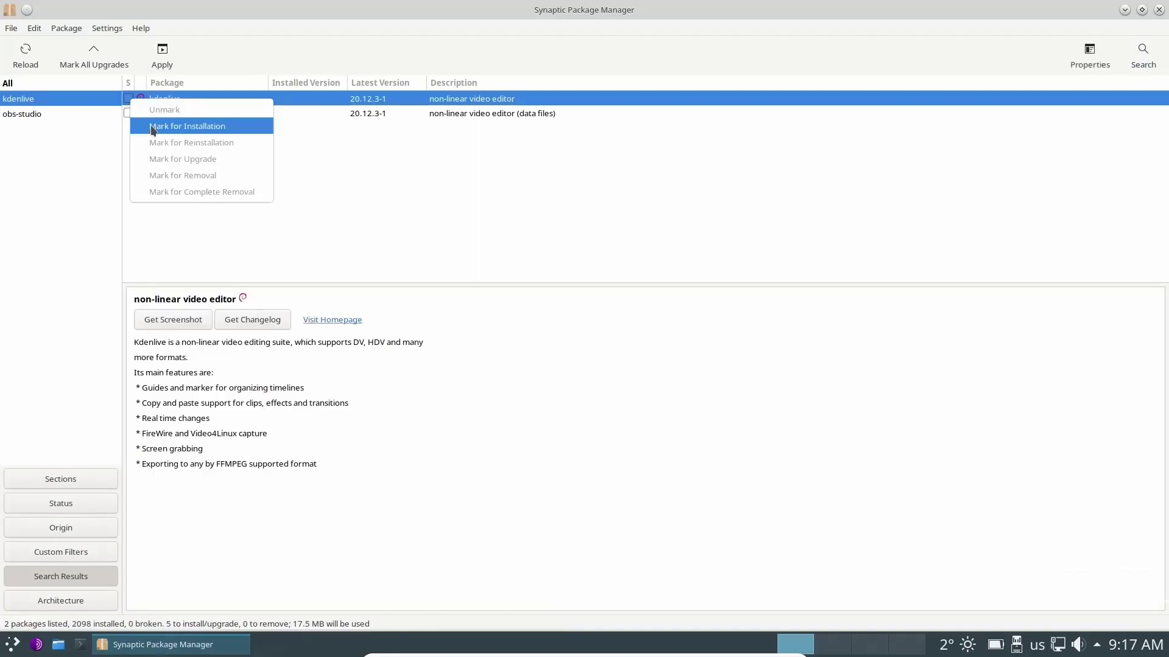
left_click(159, 123)
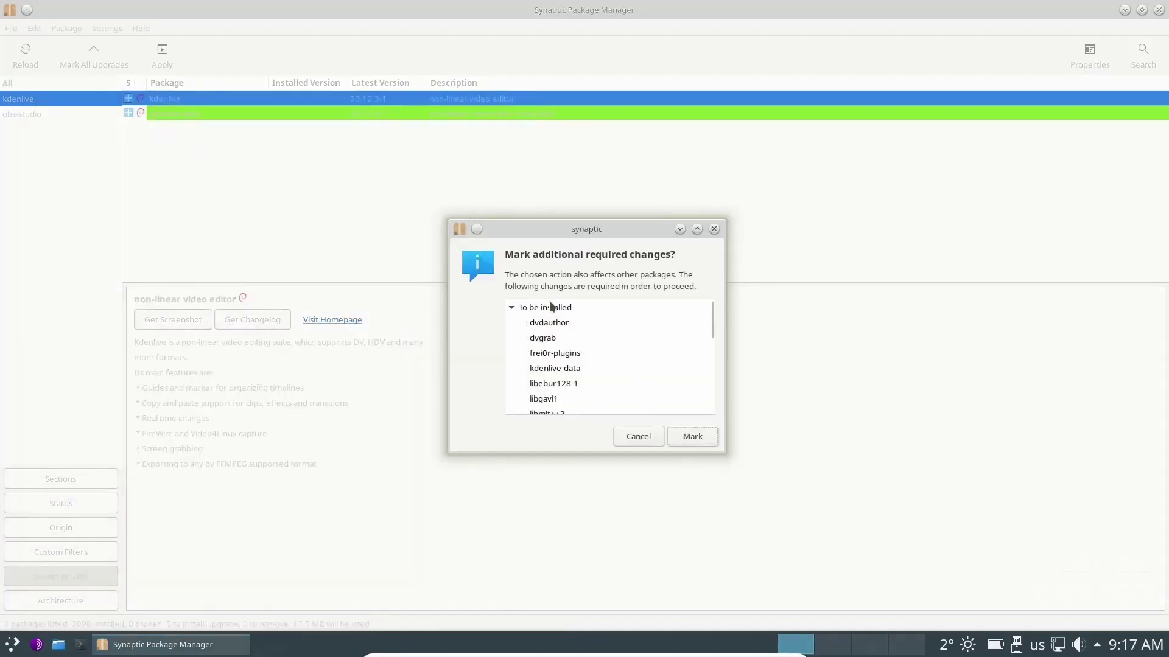
left_click(692, 436)
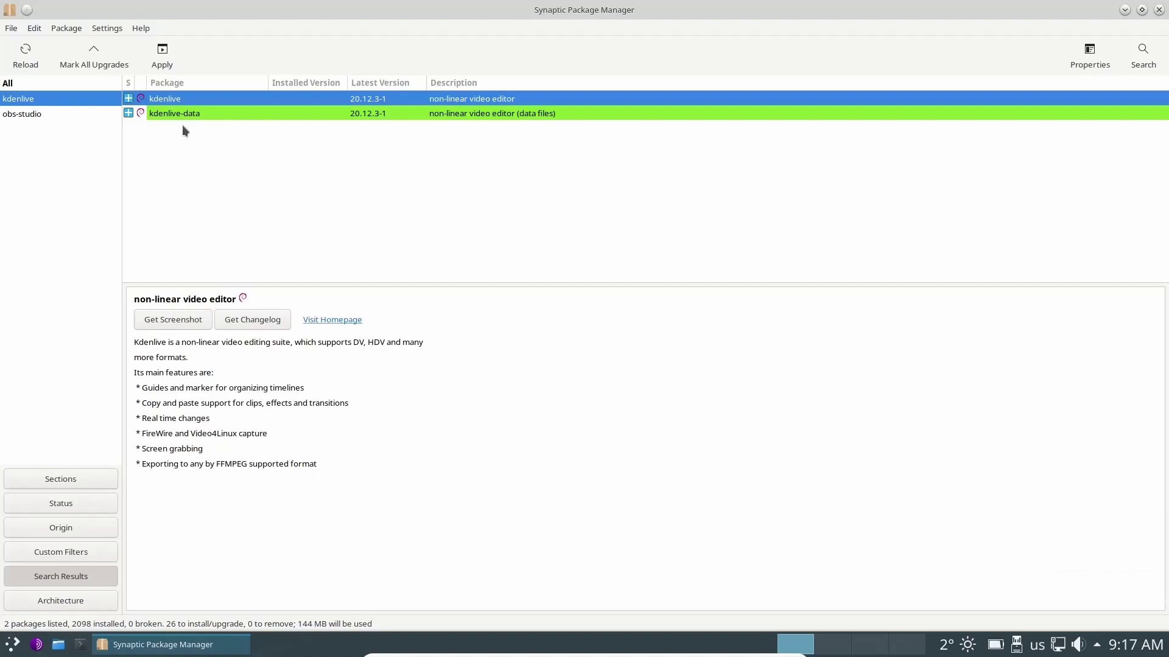
Quit Synaptic discarding the marked changes, and open System Settings from the launcher.
left_click(1157, 11)
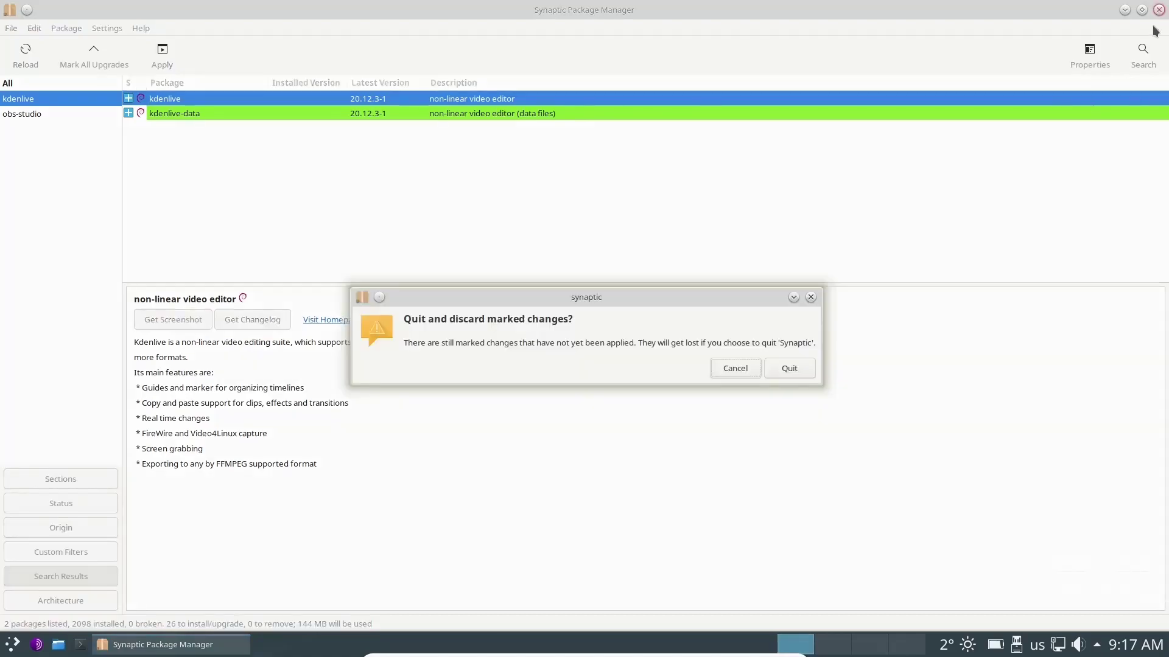
left_click(774, 370)
left_click(12, 643)
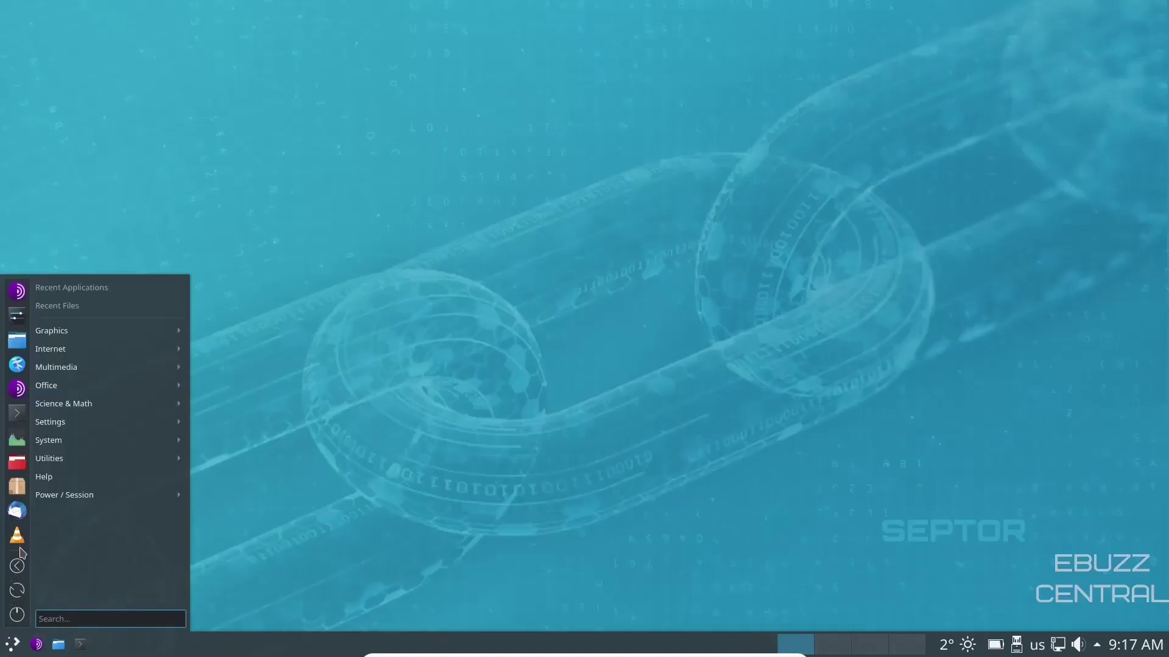
left_click(17, 323)
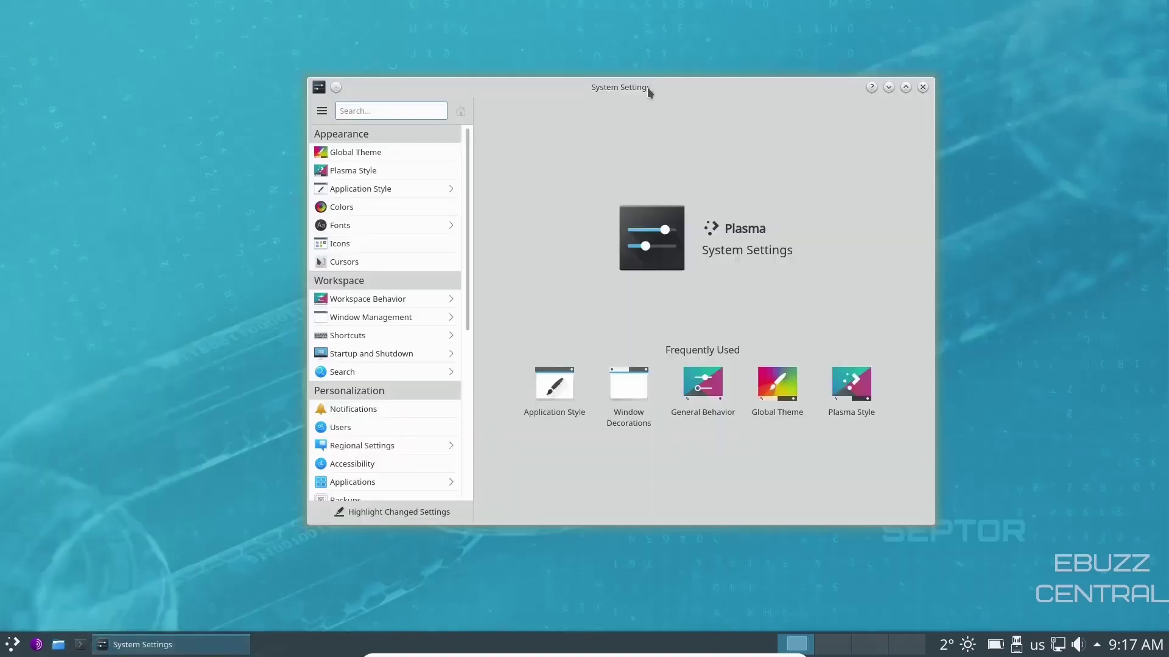
Select Breeze Dark under Global Theme and apply it.
left_click_drag(648, 86, 607, 56)
left_click(297, 122)
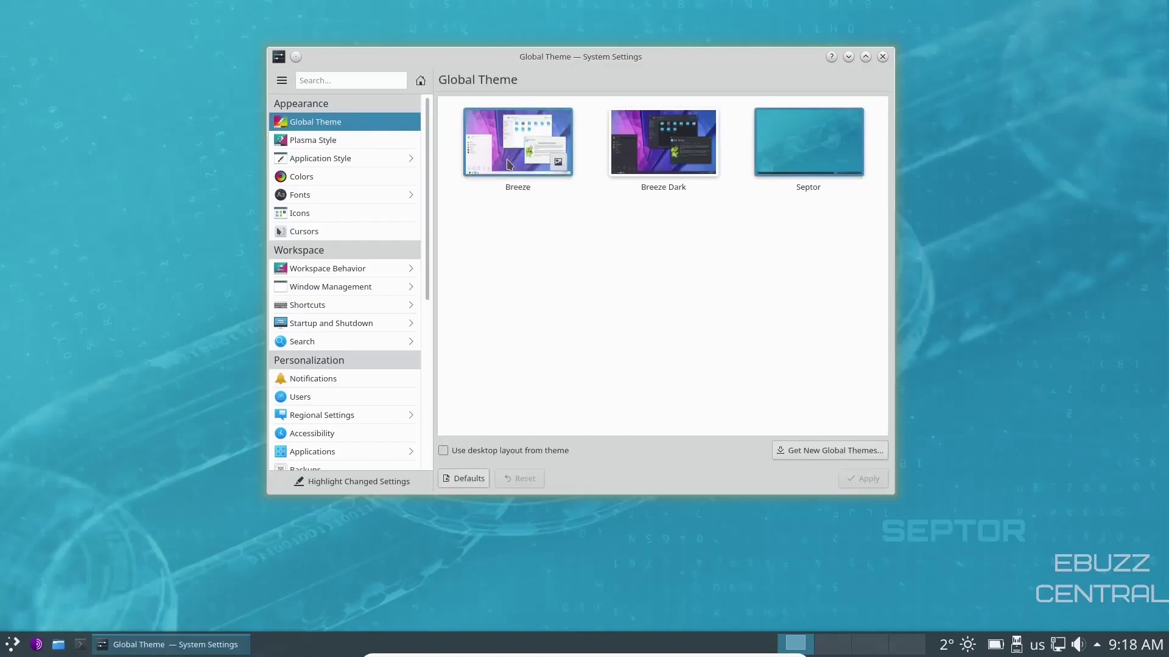
mouse_move(697, 175)
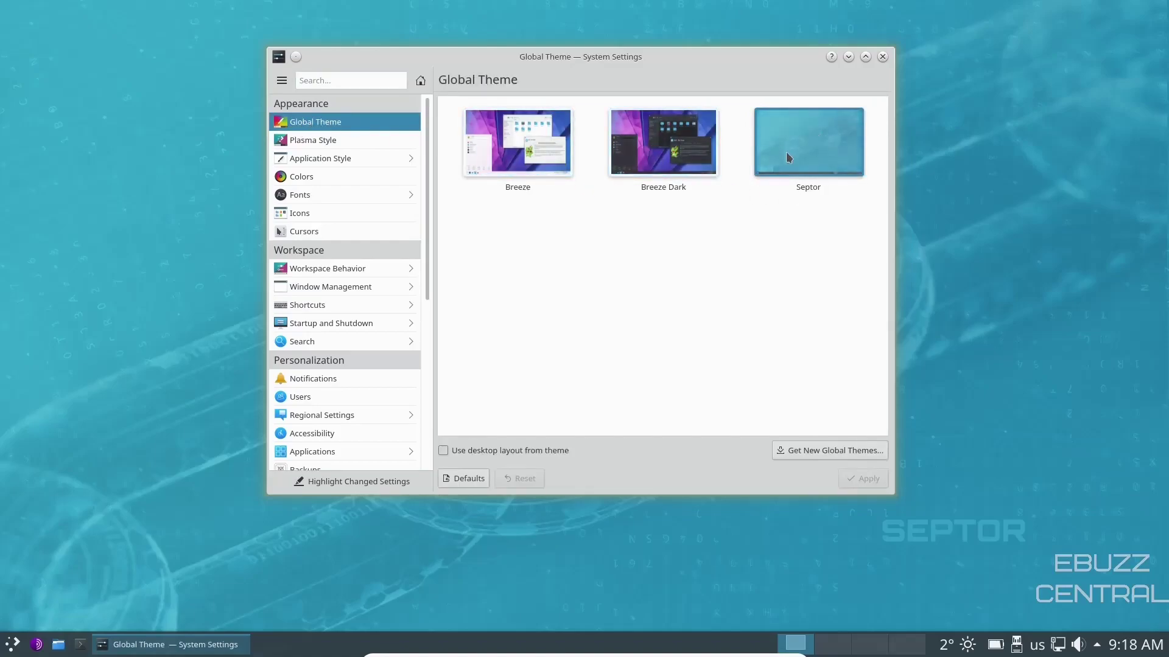
left_click(640, 149)
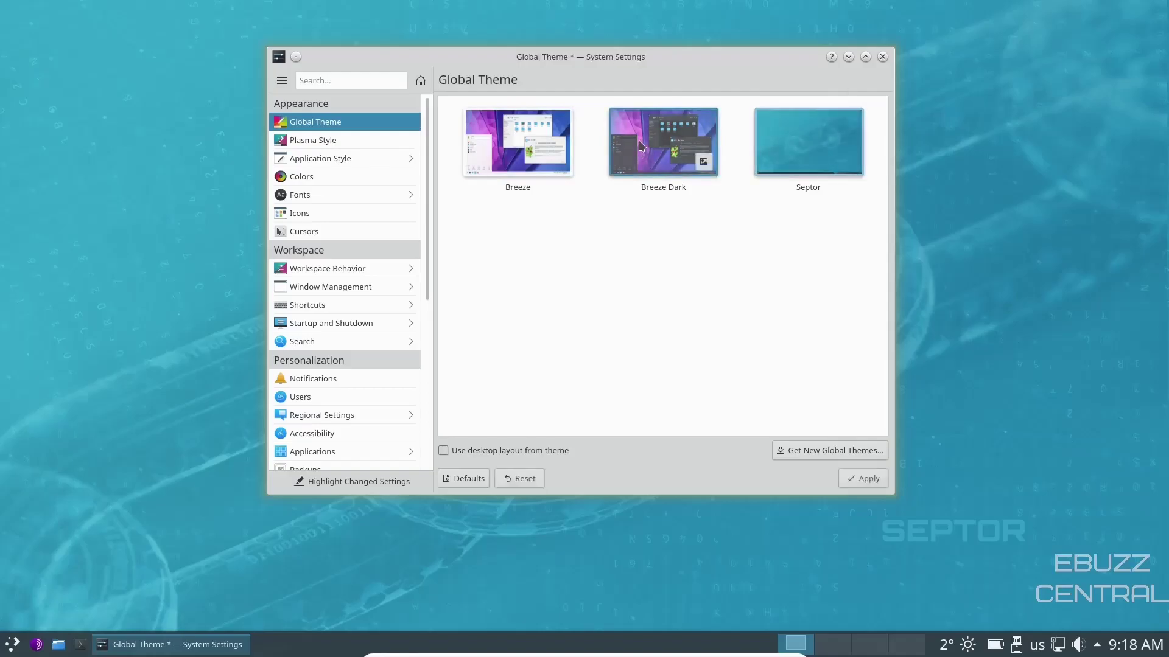
left_click(868, 479)
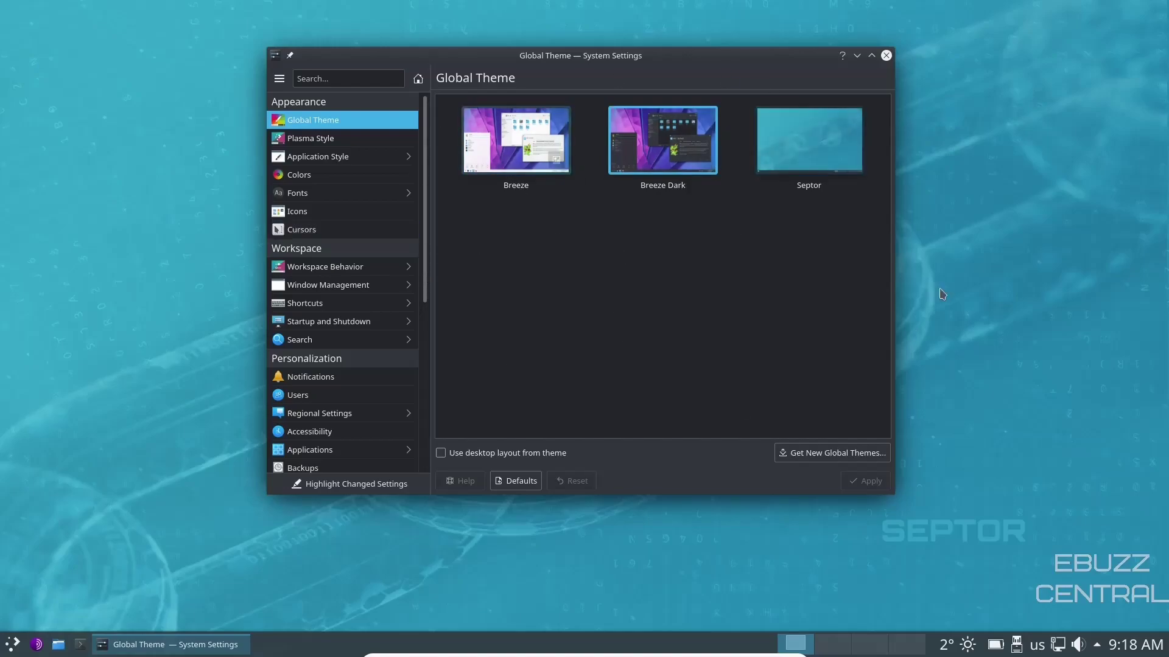
Browse downloadable global themes sorted by highest rated, view Sweet KDE, then close the downloader.
left_click(816, 460)
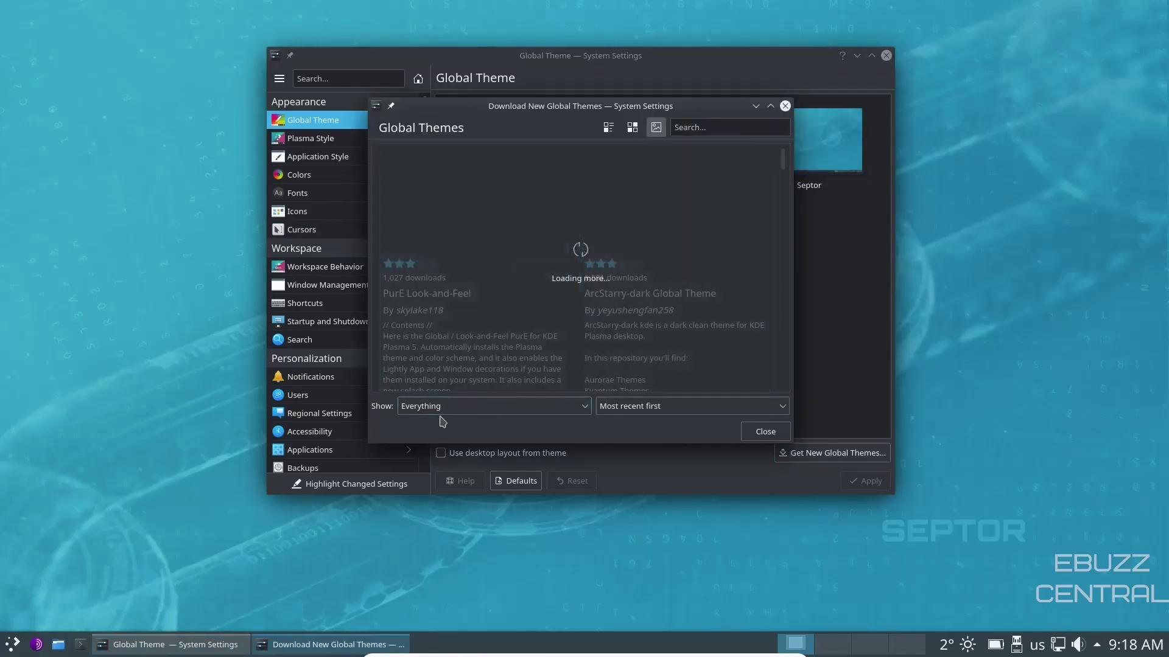
left_click(664, 410)
left_click(641, 373)
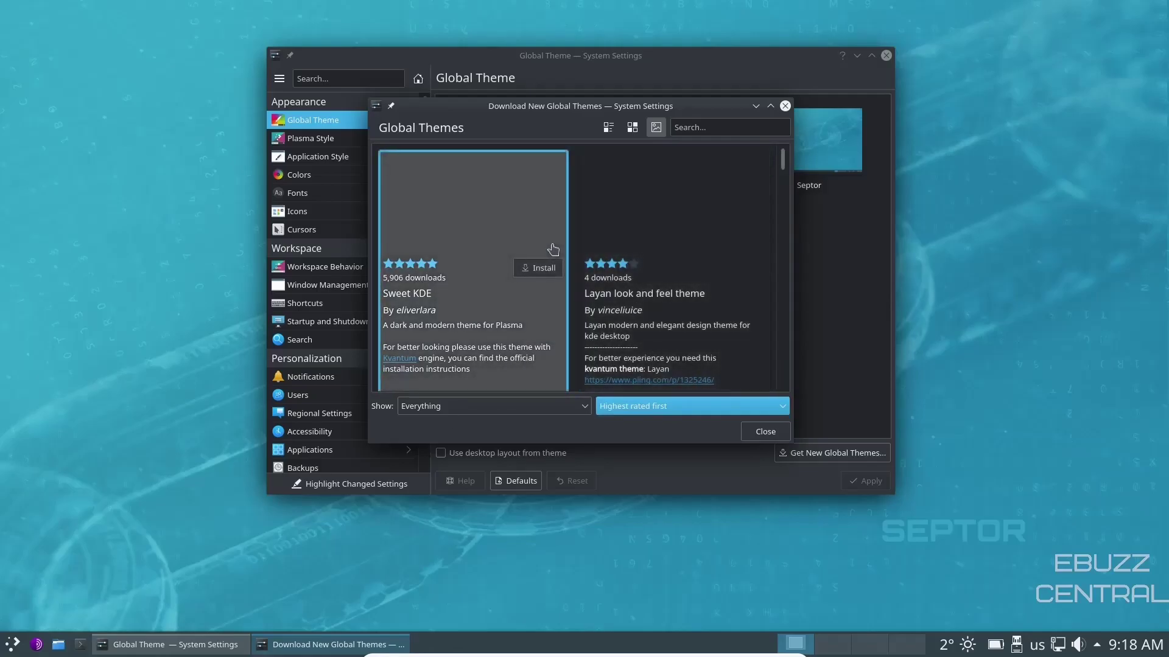
scroll(555, 252, "down", 3)
scroll(555, 252, "up", 3)
left_click(471, 247)
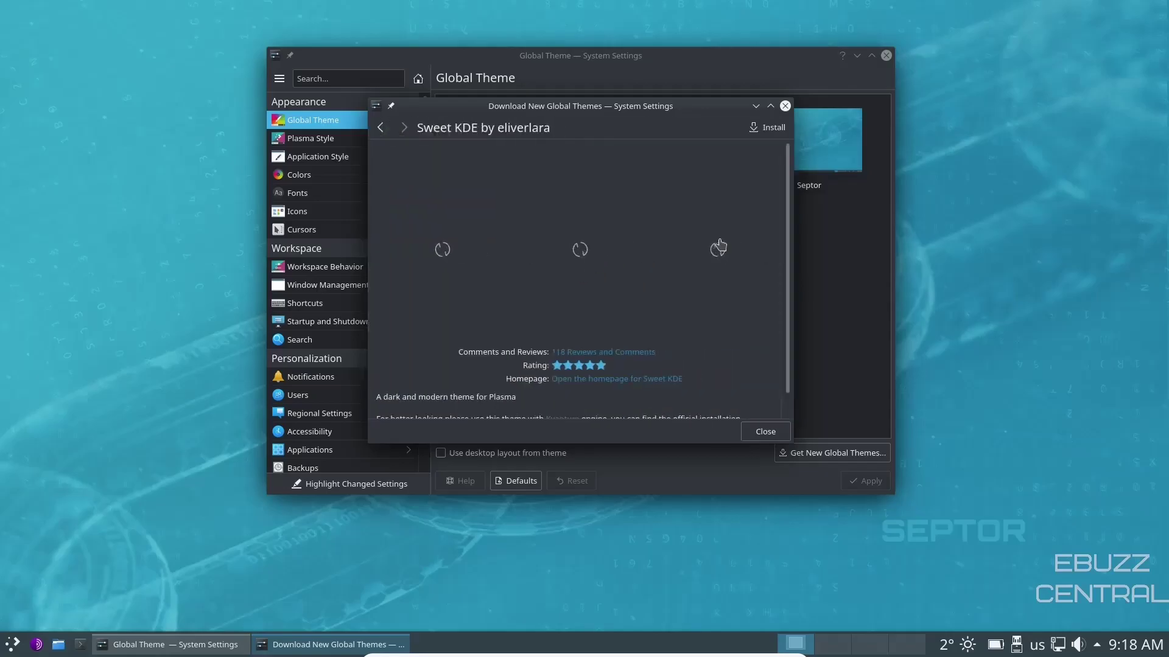
left_click(785, 107)
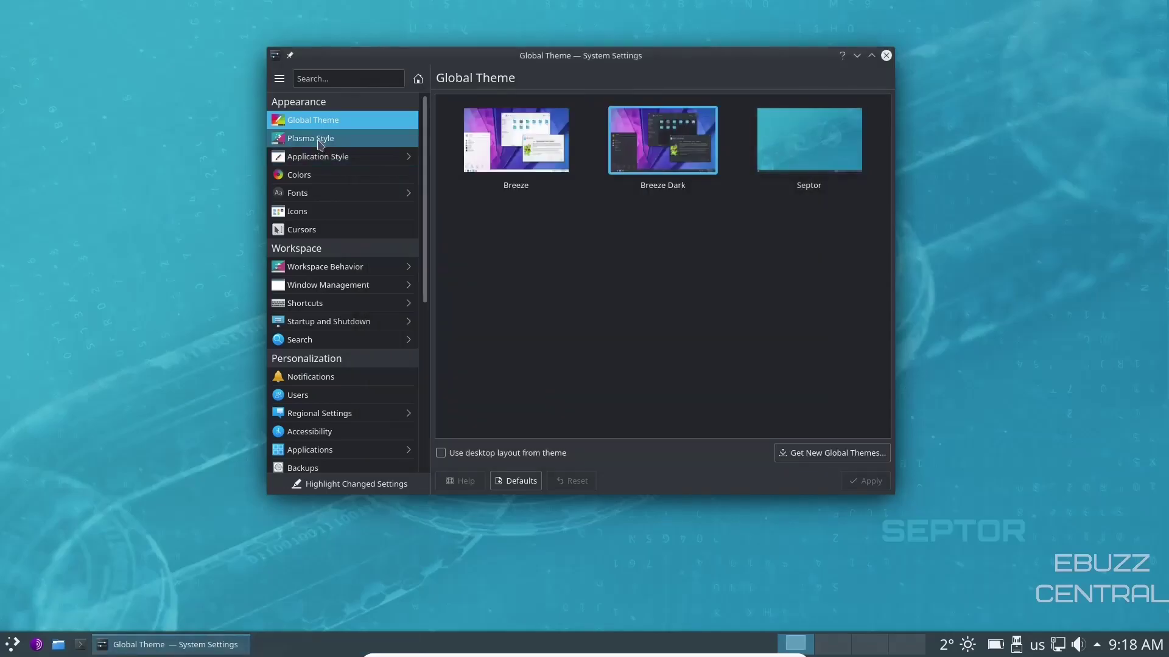
On the Fonts page, adjust all fonts to size 12 and apply the change.
left_click(316, 195)
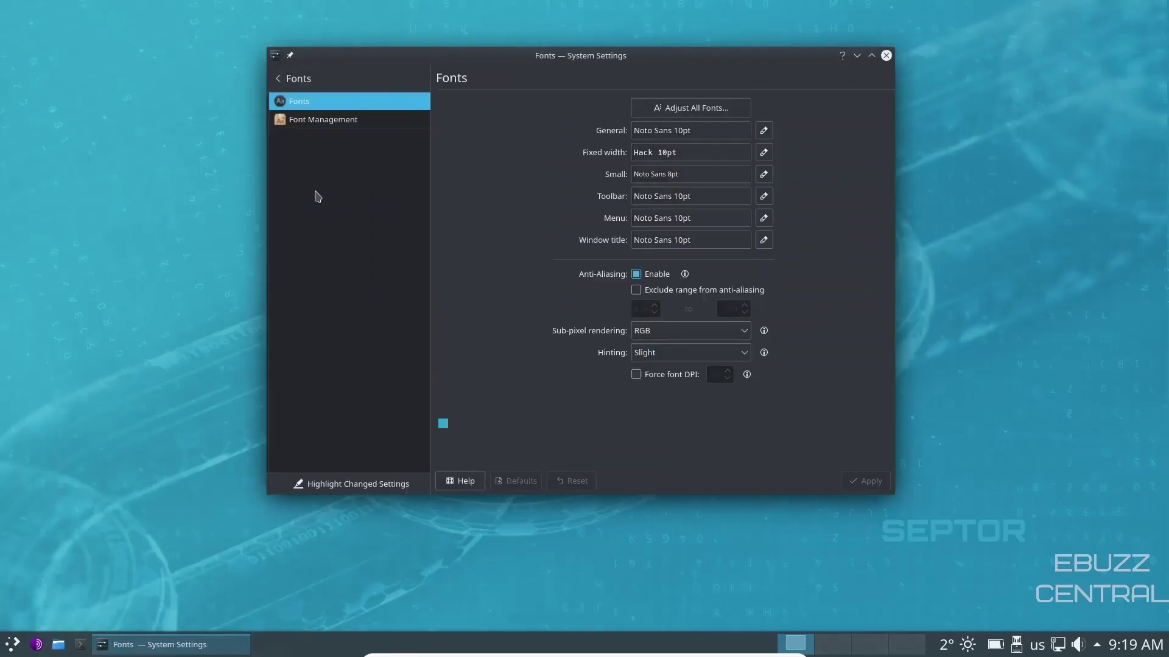
left_click(691, 112)
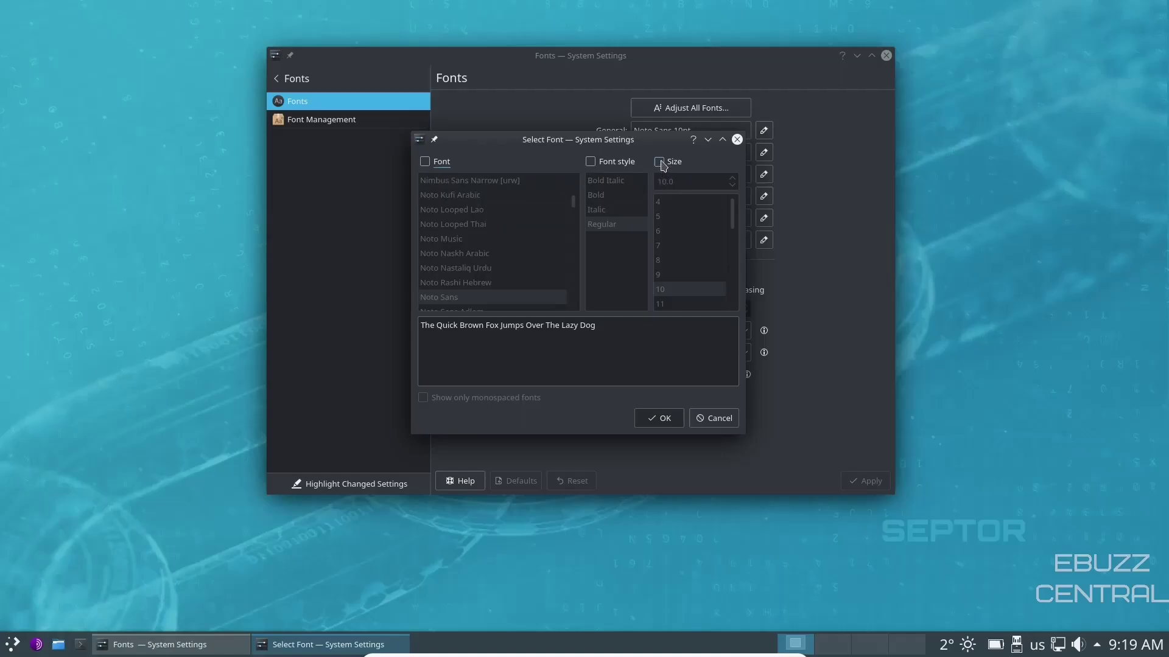
left_click(661, 164)
scroll(703, 207, "down", 2)
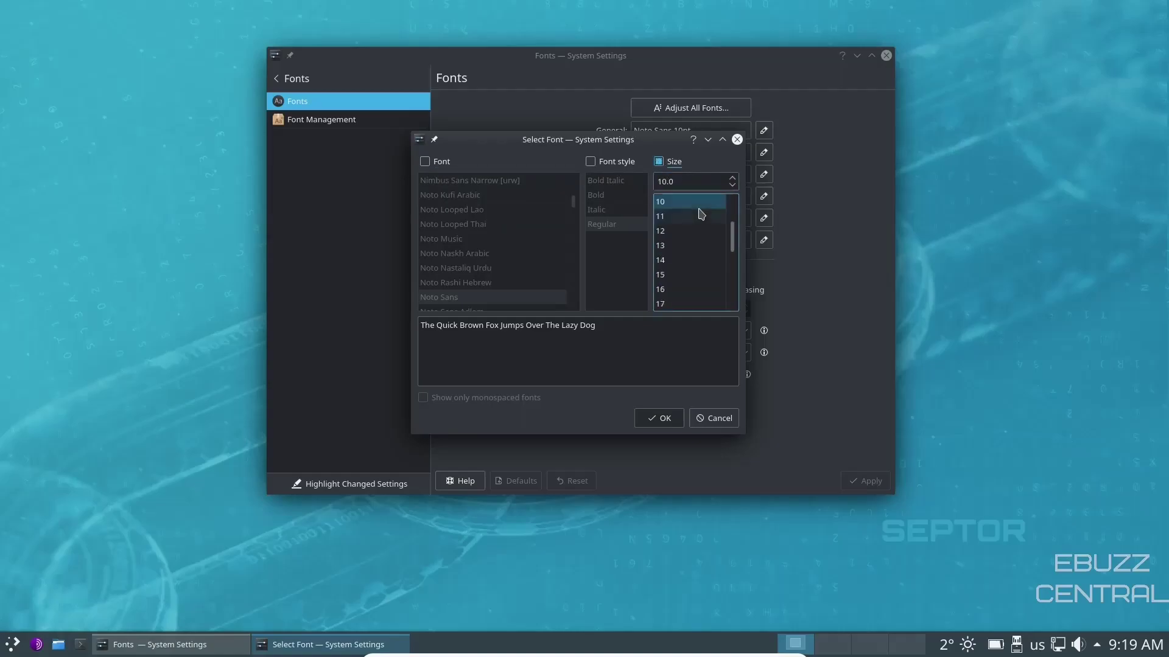
left_click(664, 233)
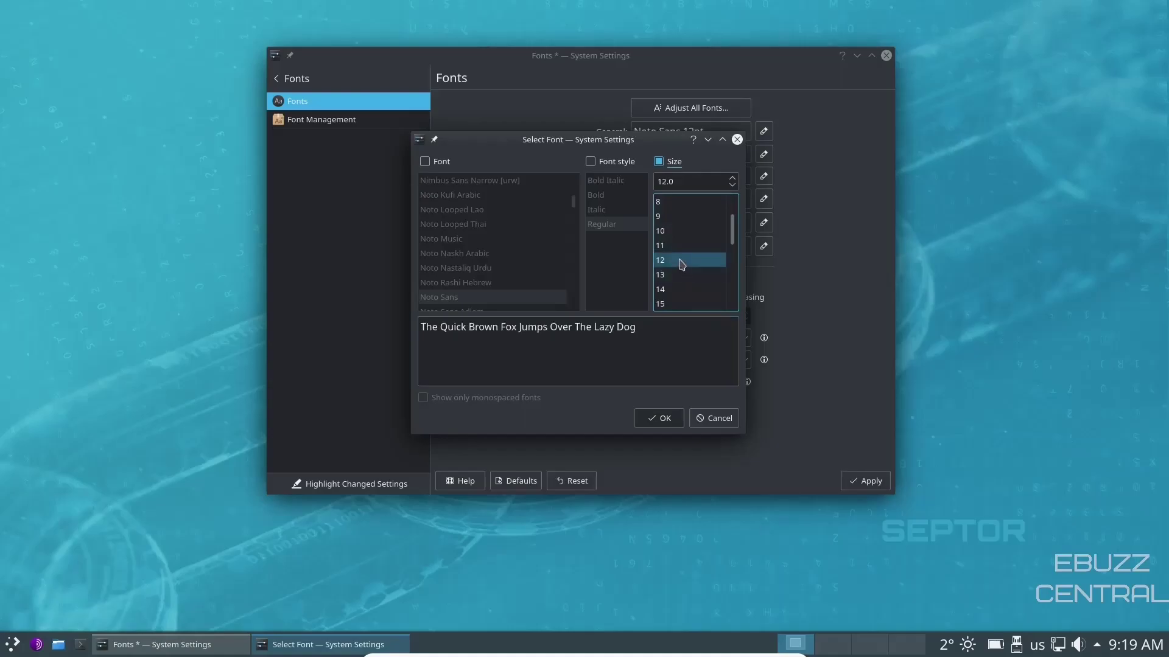
left_click(660, 419)
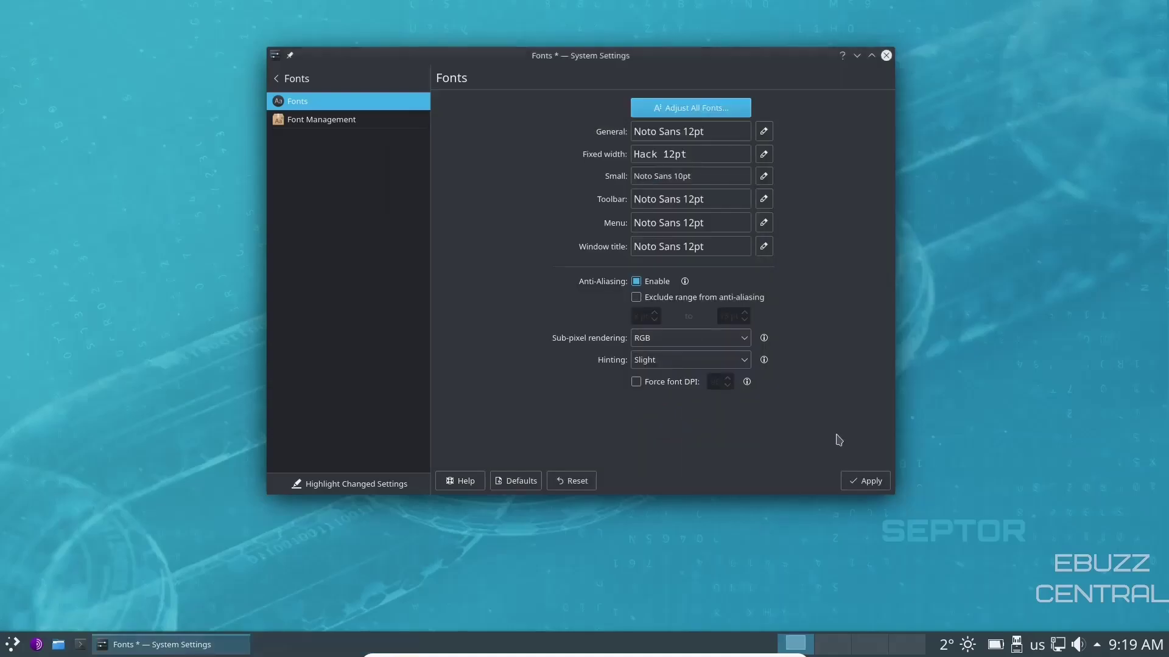
left_click(874, 485)
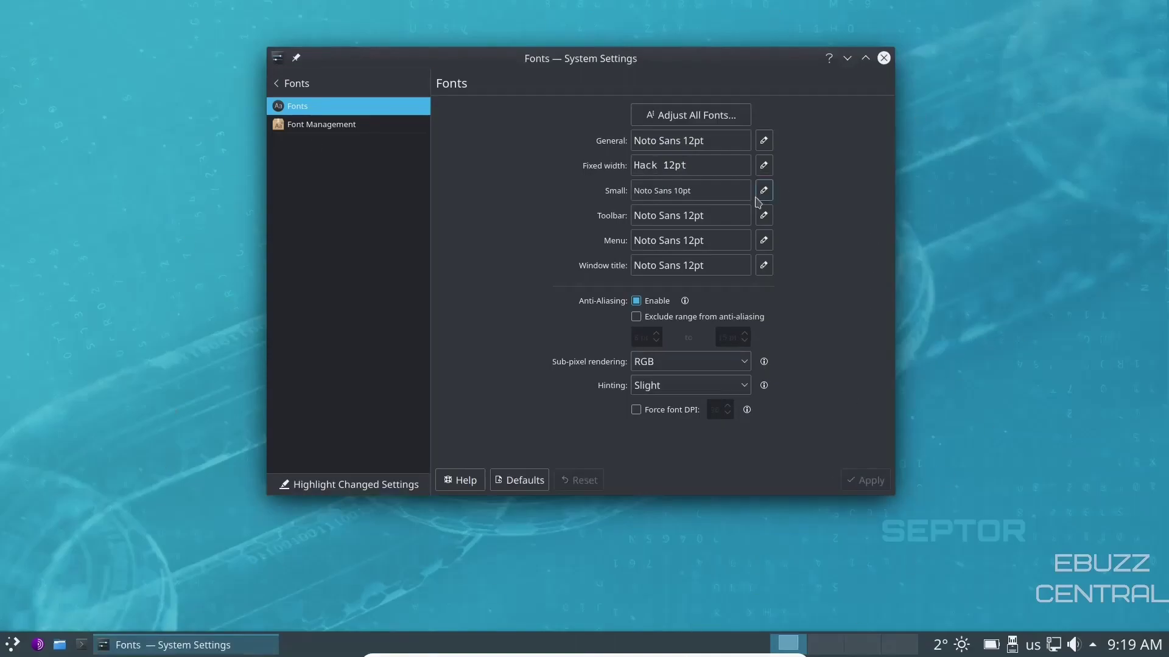
Return to the main categories and open System Information under System Administration.
left_click(299, 84)
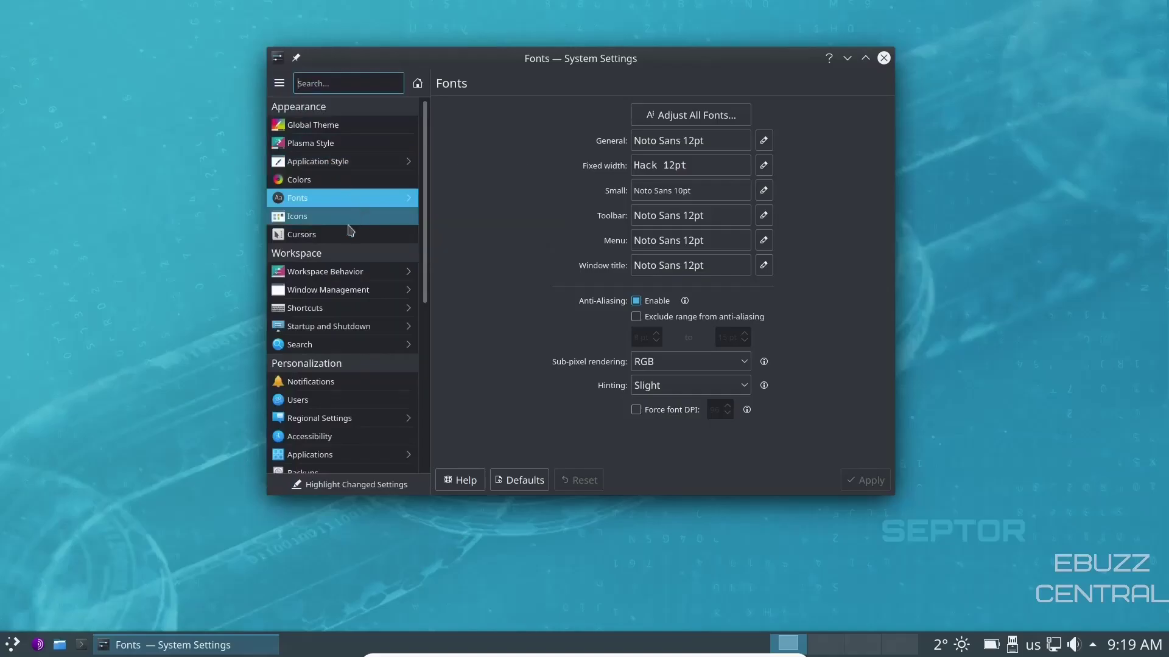
scroll(345, 244, "down", 1)
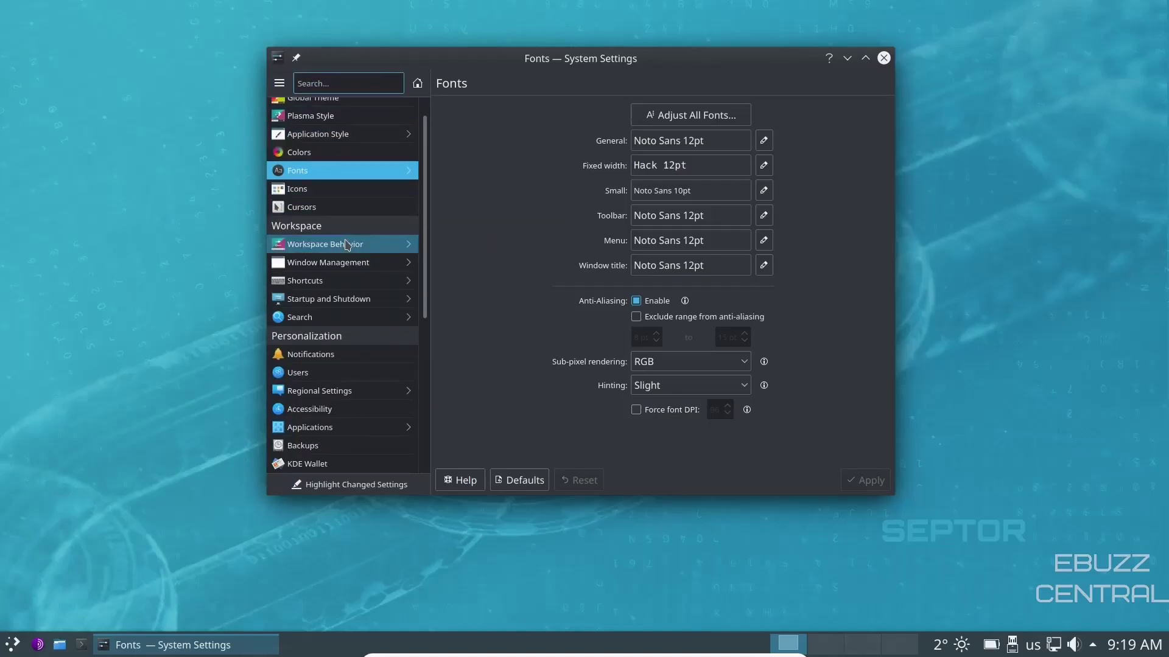
scroll(347, 245, "down", 2)
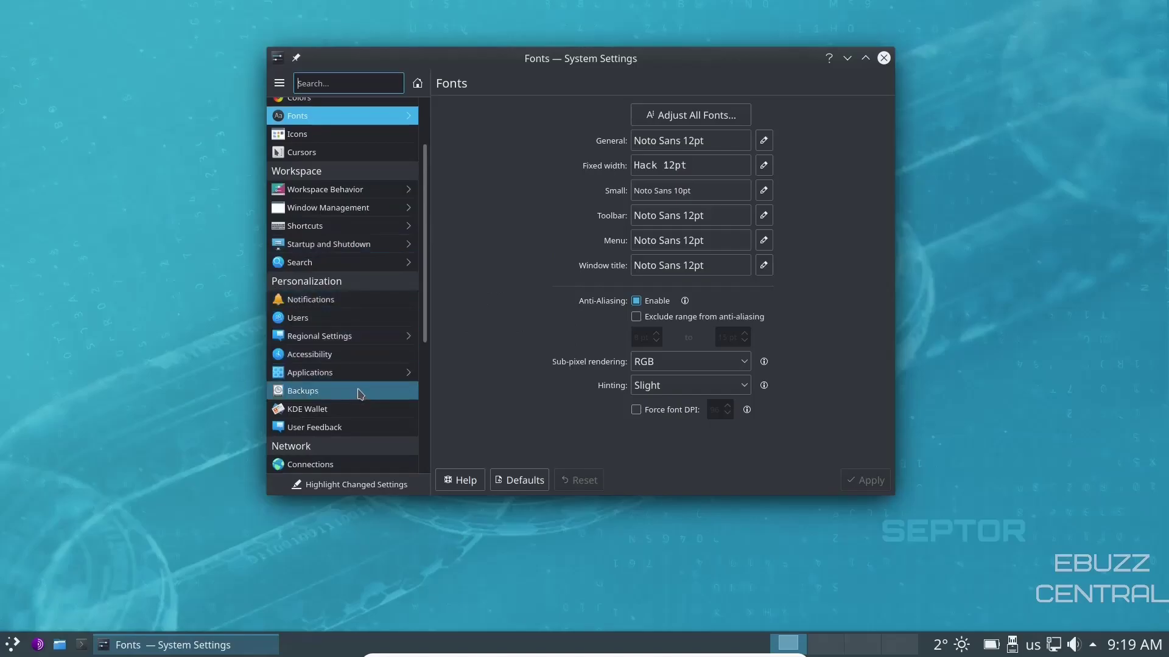
scroll(359, 394, "down", 5)
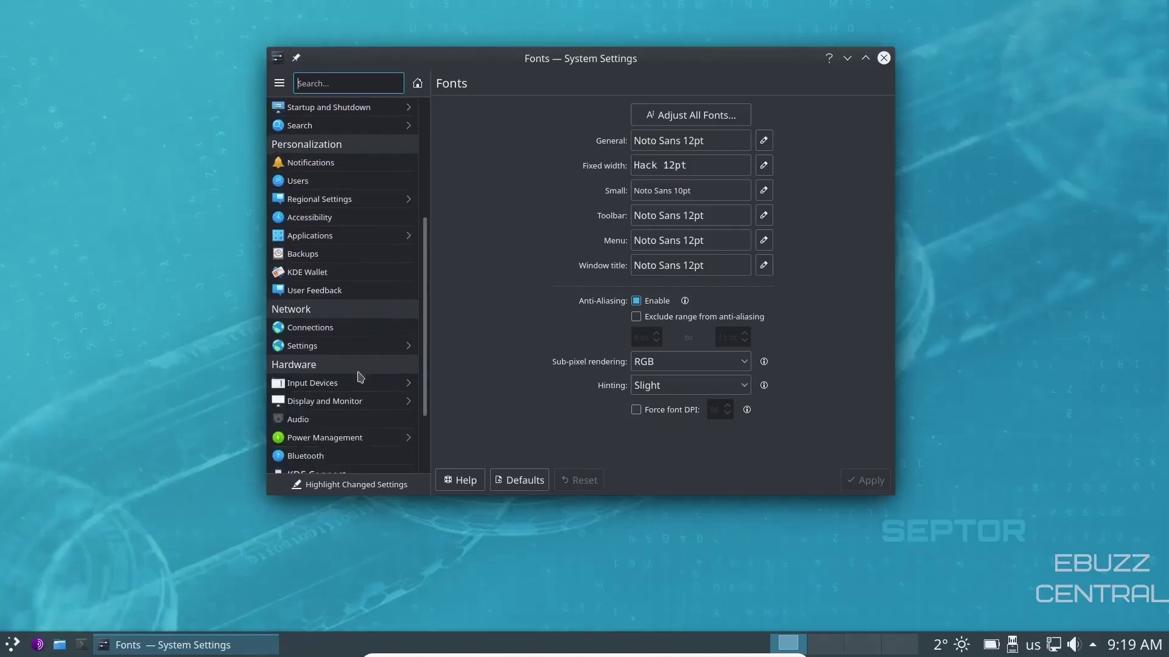
scroll(359, 371, "down", 1)
mouse_move(359, 360)
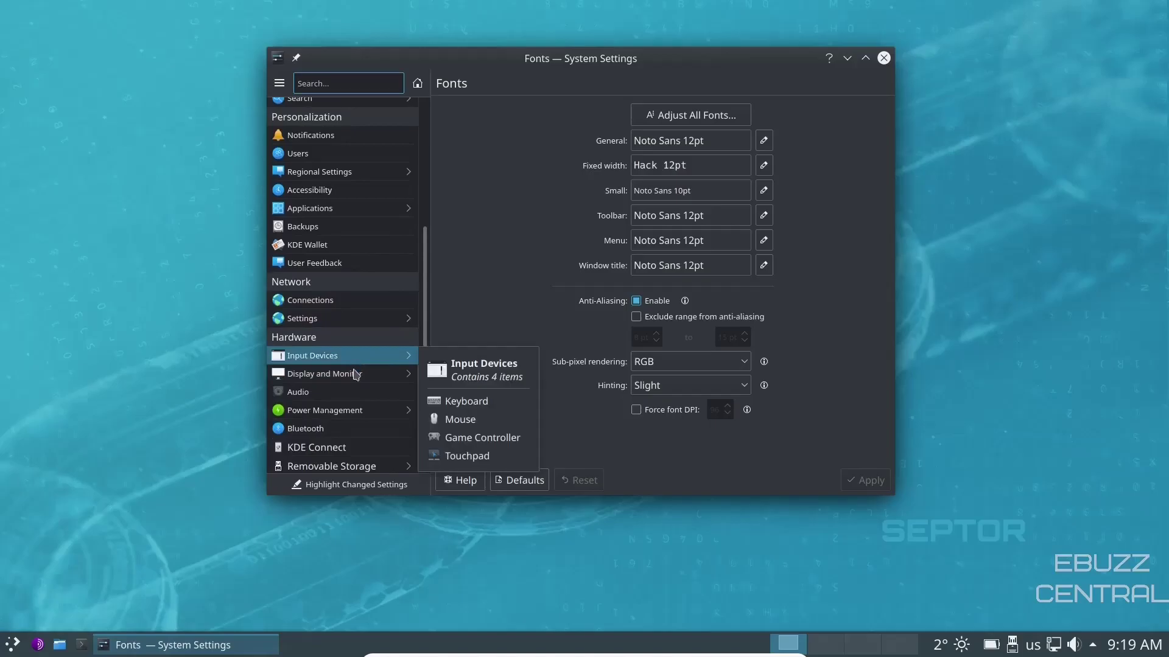
scroll(359, 365, "down", 3)
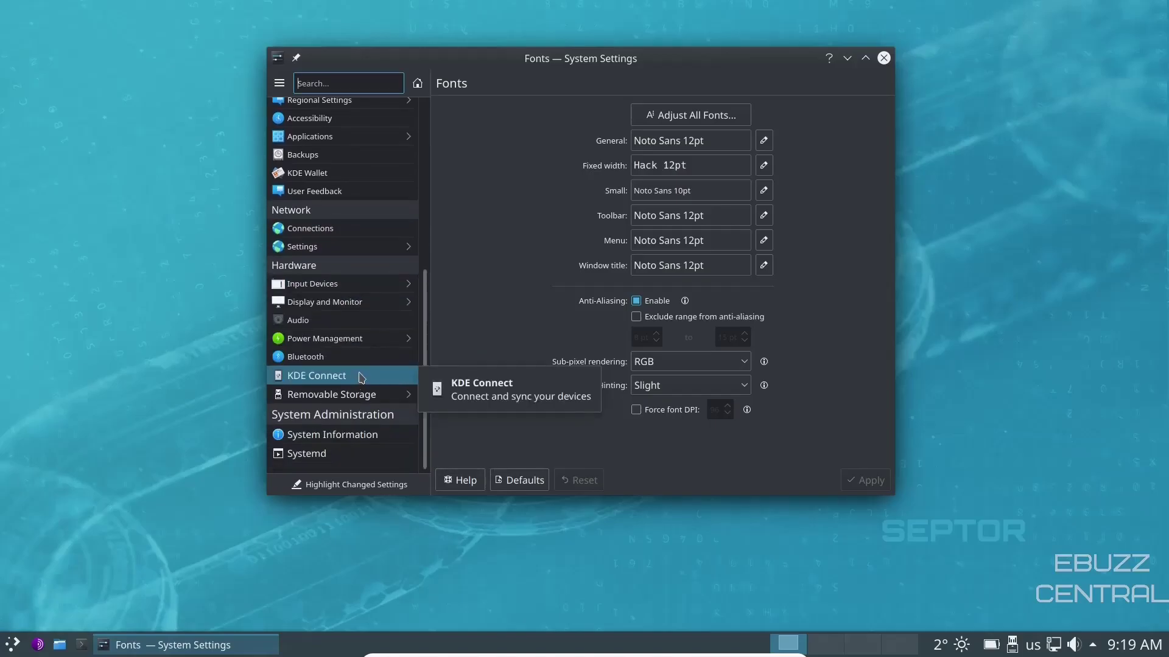
left_click(329, 438)
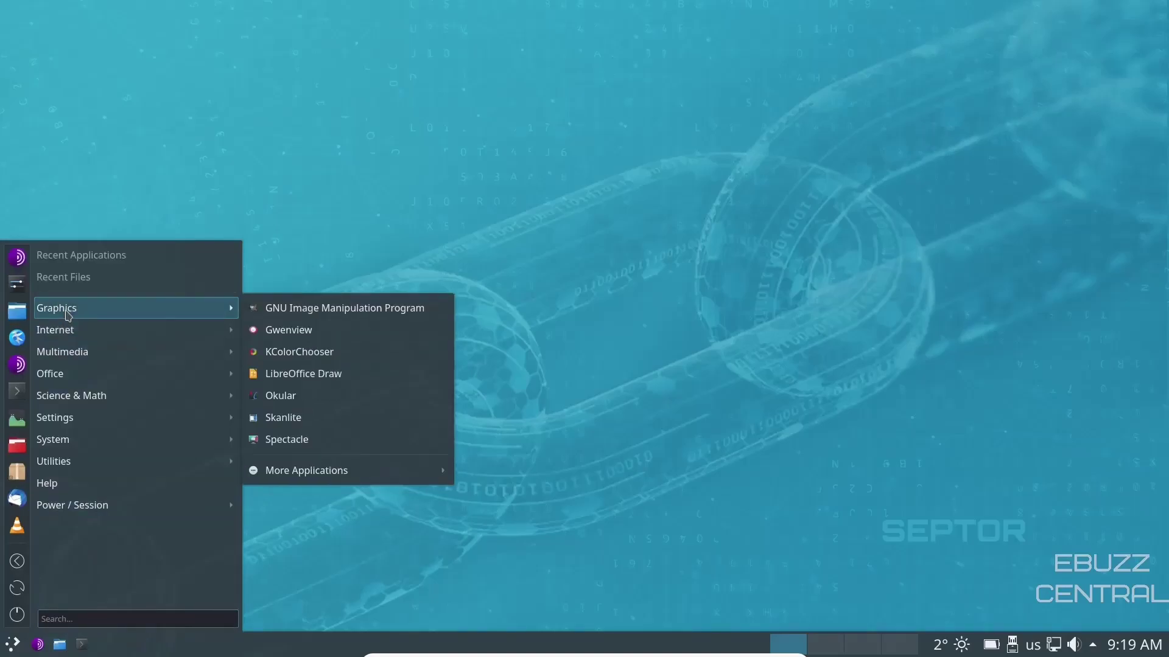
Browse the application menu's categories down to the System apps.
mouse_move(68, 339)
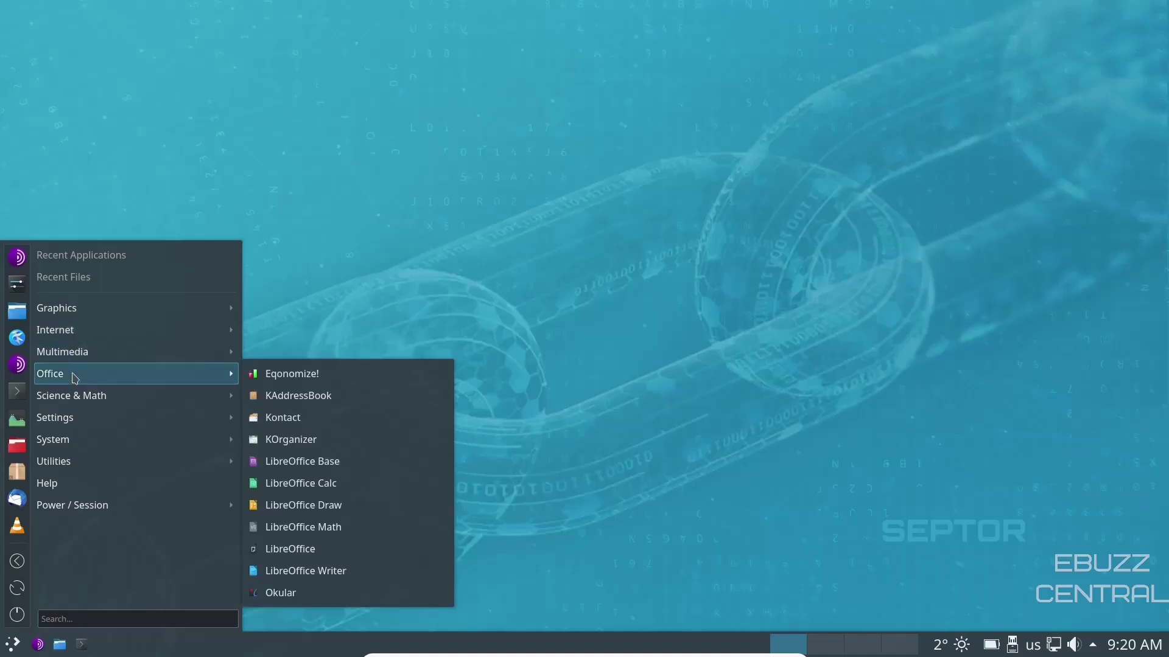
mouse_move(75, 400)
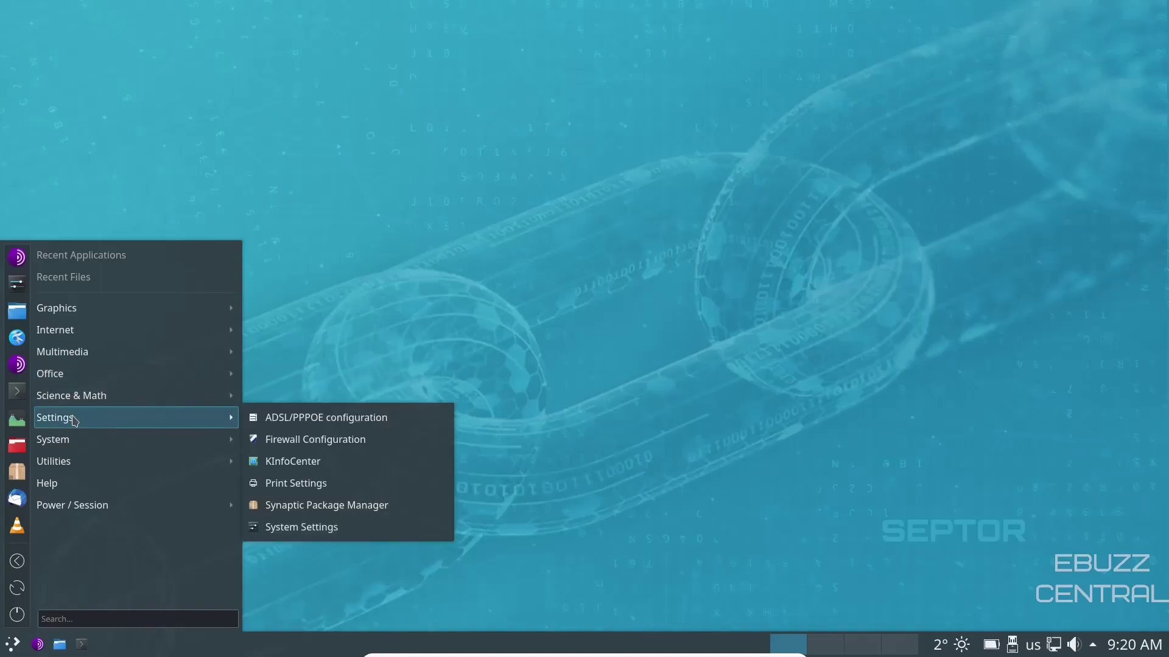
mouse_move(73, 450)
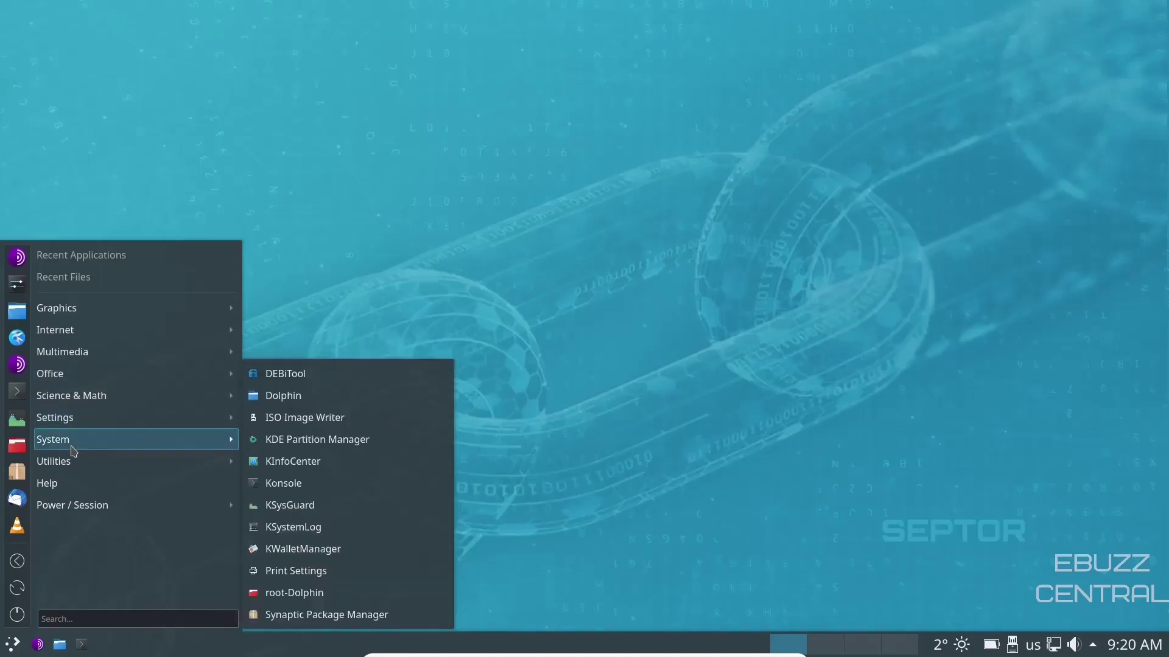